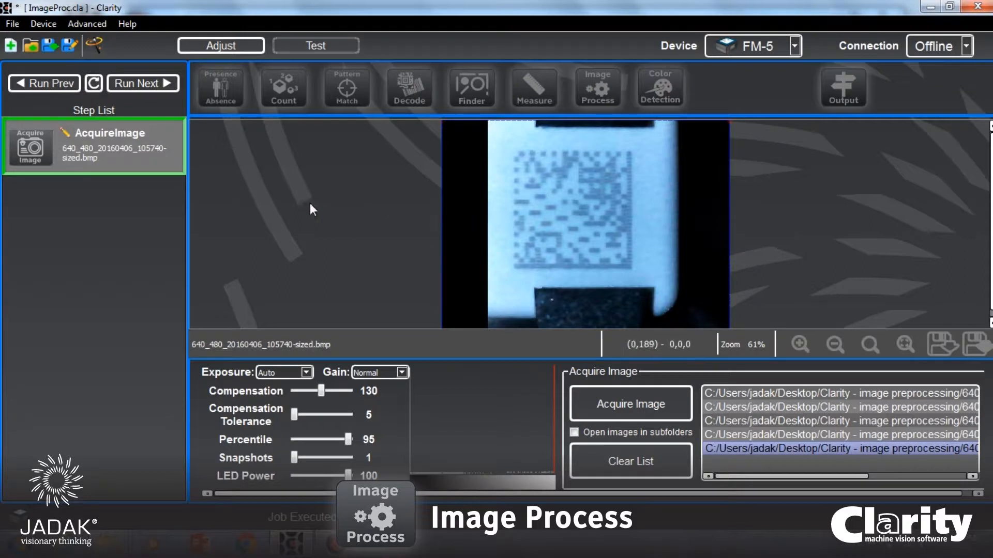
# Cycle through the loaded sample images to compare the position of the Data Matrix code in each.
pyautogui.click(139, 85)
pyautogui.click(138, 85)
pyautogui.click(138, 85)
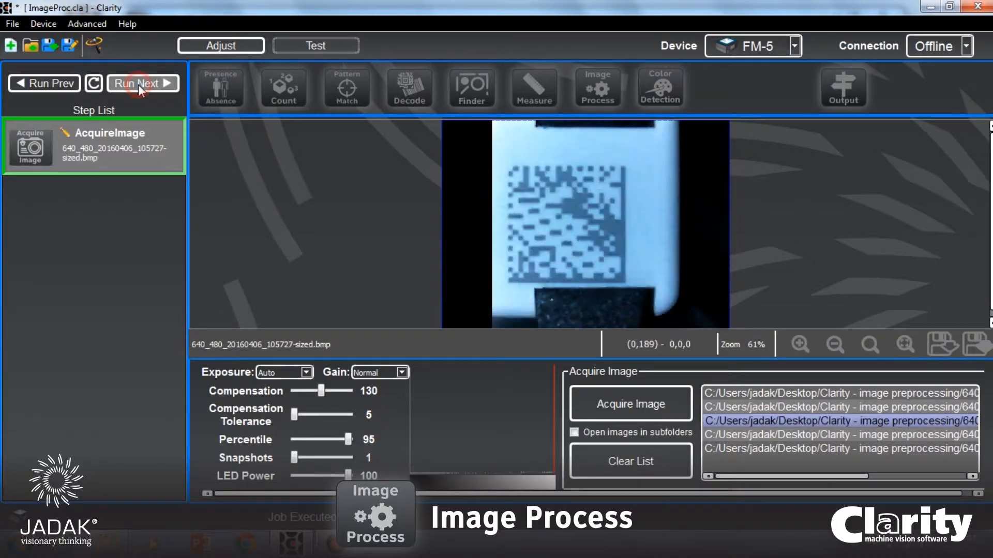
pyautogui.click(138, 85)
pyautogui.click(138, 84)
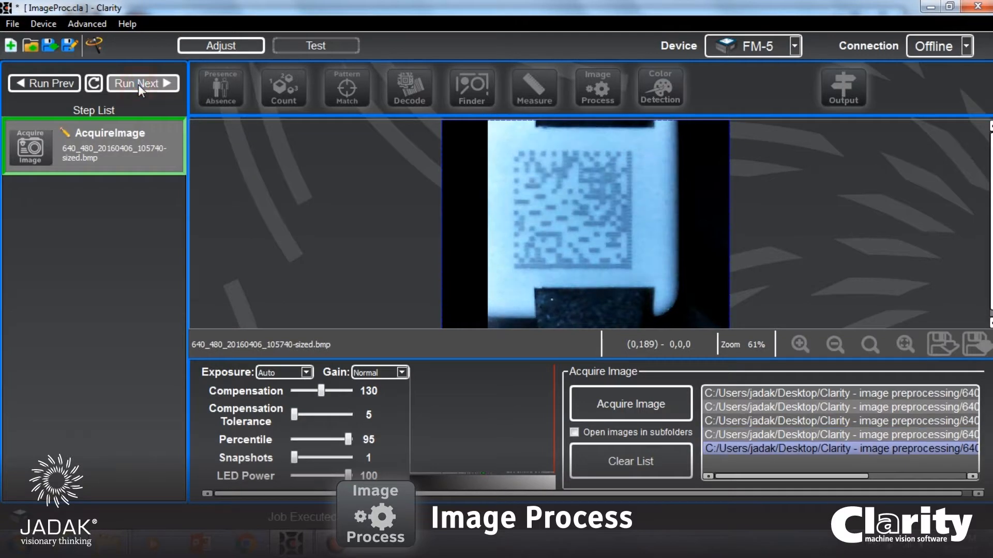
pyautogui.click(138, 85)
pyautogui.click(138, 85)
pyautogui.click(138, 85)
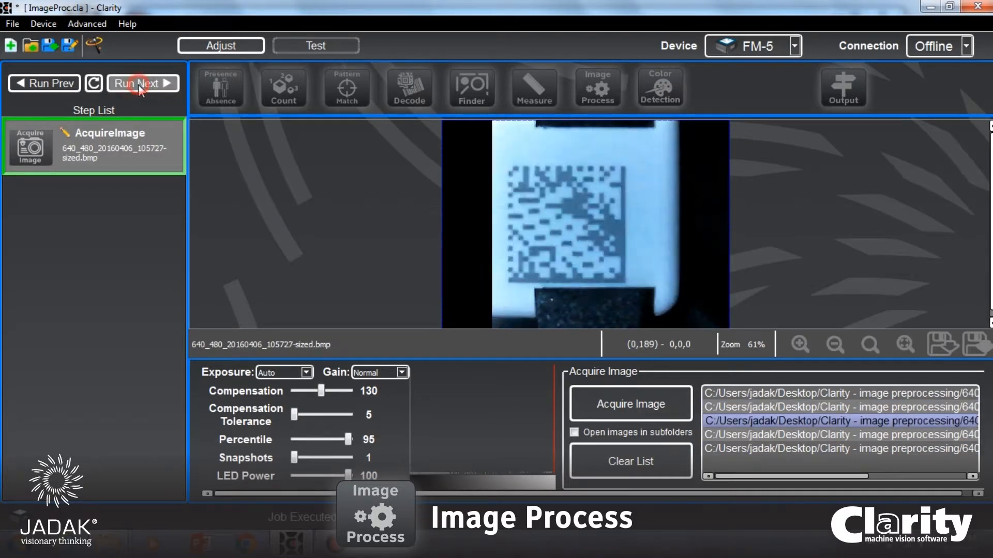
pyautogui.click(138, 85)
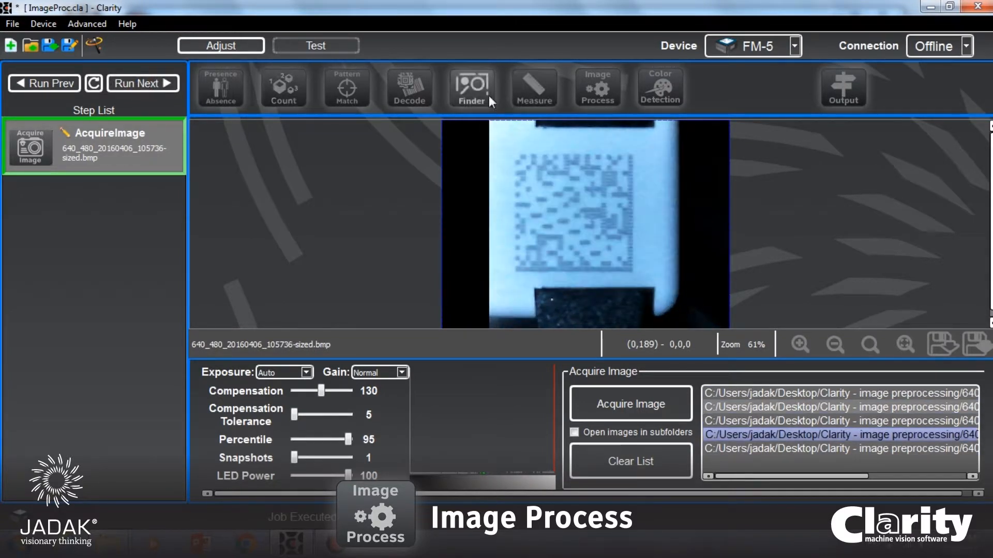
# Add an Image Process step on the acquired image with the process type Convert To Grayscale.
pyautogui.click(606, 88)
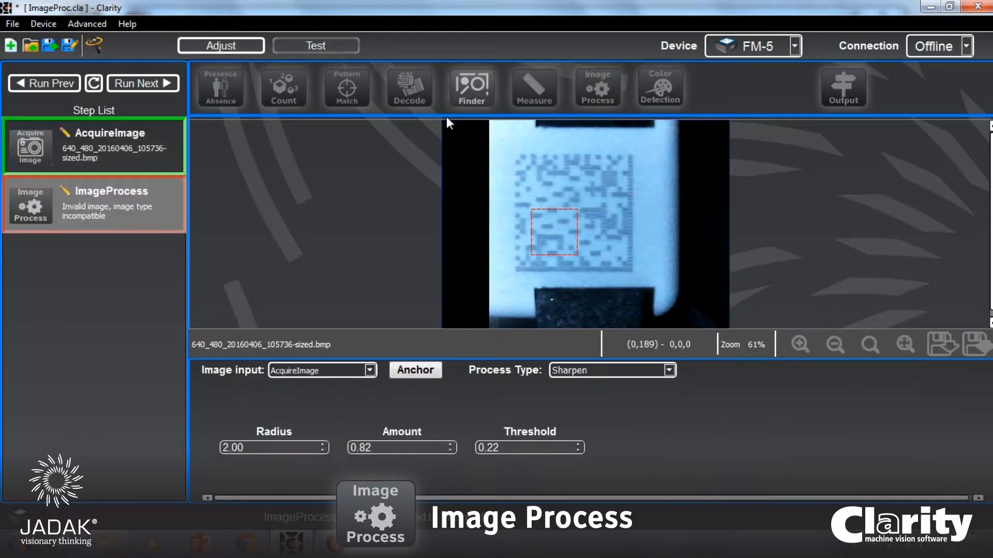
pyautogui.click(634, 370)
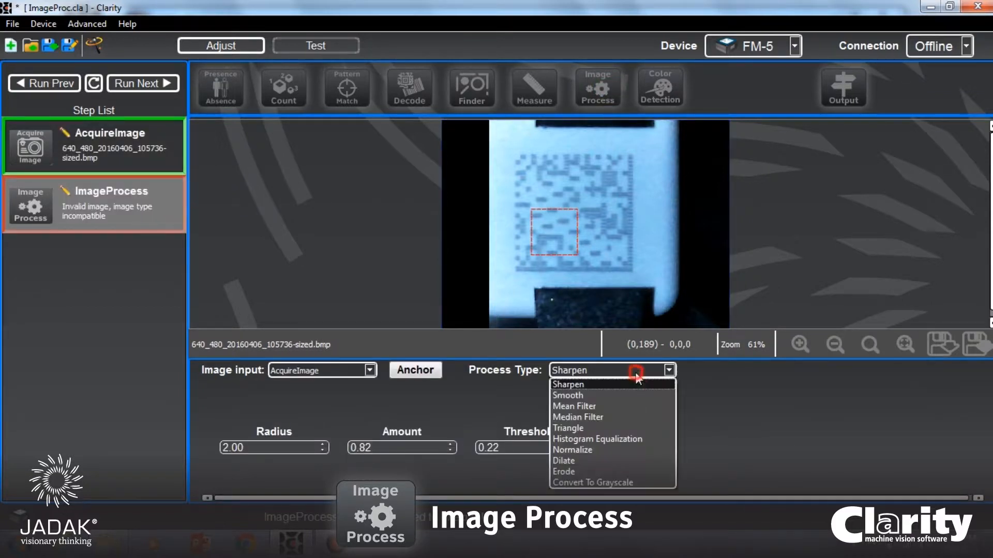
pyautogui.click(601, 483)
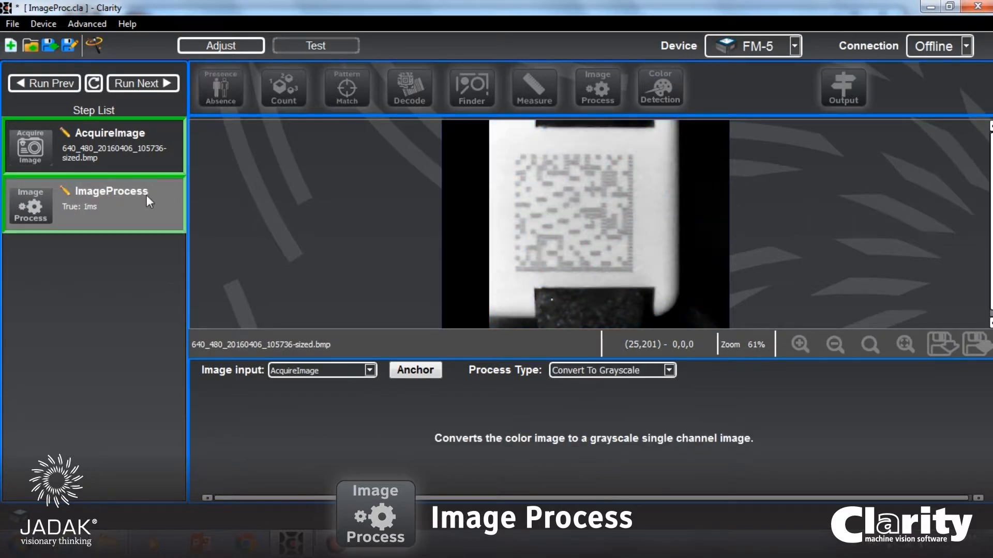
# Run the job through the sample images to check the grayscale conversion on each one.
pyautogui.click(141, 85)
pyautogui.click(141, 86)
pyautogui.click(141, 86)
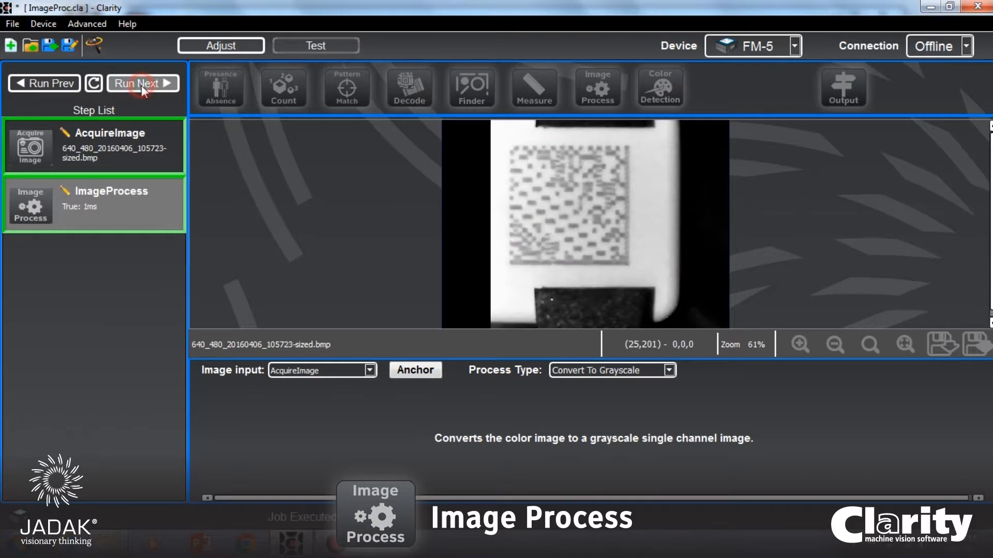
pyautogui.click(141, 85)
pyautogui.click(141, 85)
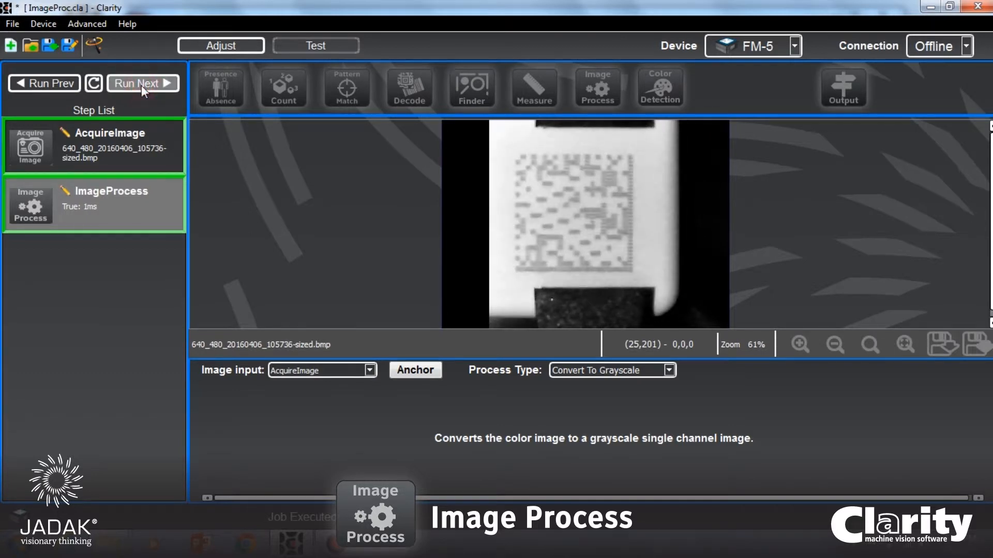
pyautogui.click(141, 85)
pyautogui.click(141, 85)
pyautogui.click(142, 85)
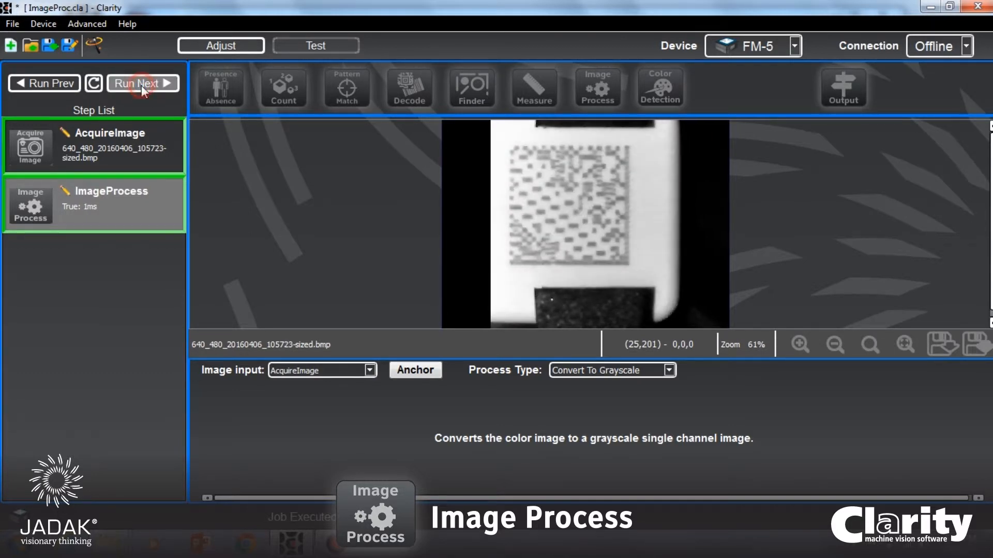
pyautogui.click(141, 85)
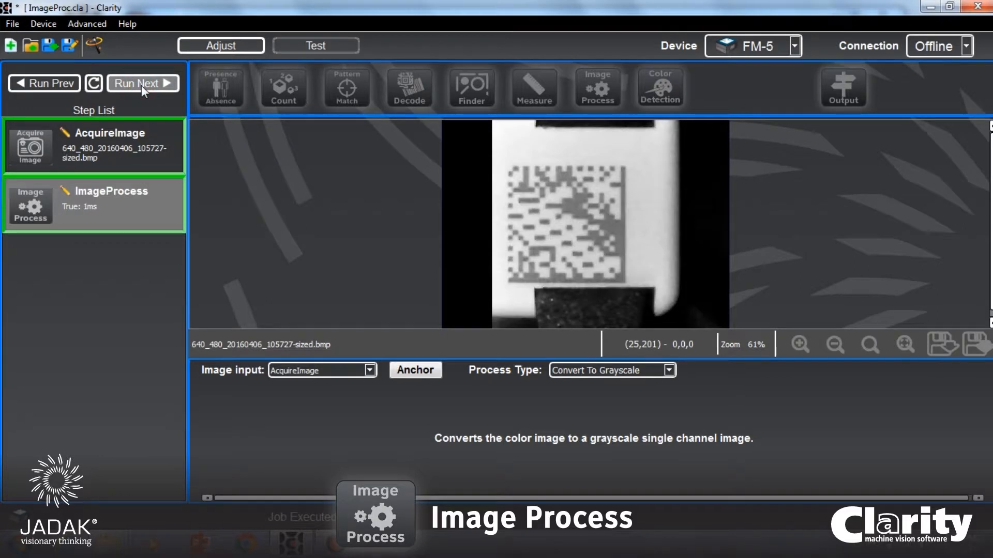
# Add a Decode step on the processed image and enlarge its region of interest to cover the whole white label.
pyautogui.click(411, 88)
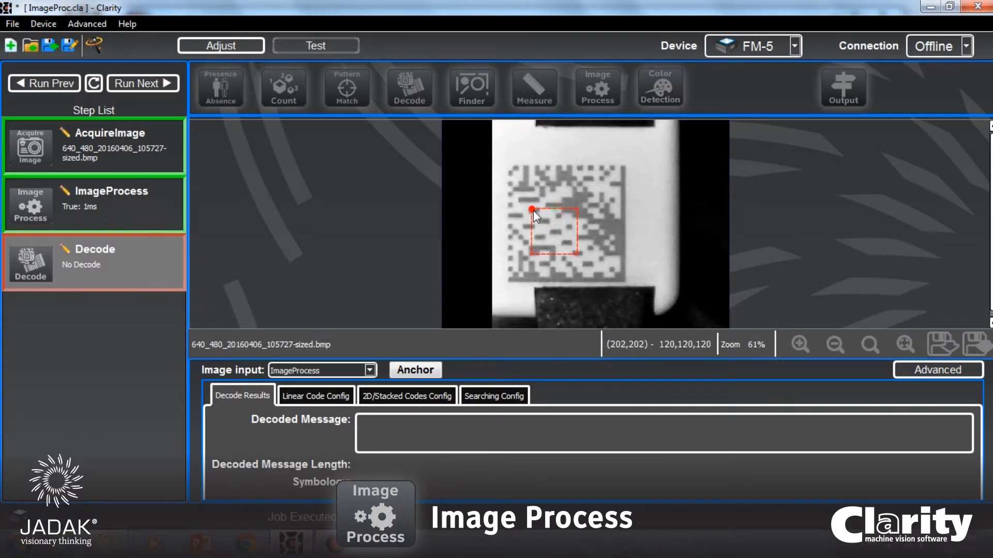
pyautogui.moveTo(532, 210); pyautogui.dragTo(491, 123)
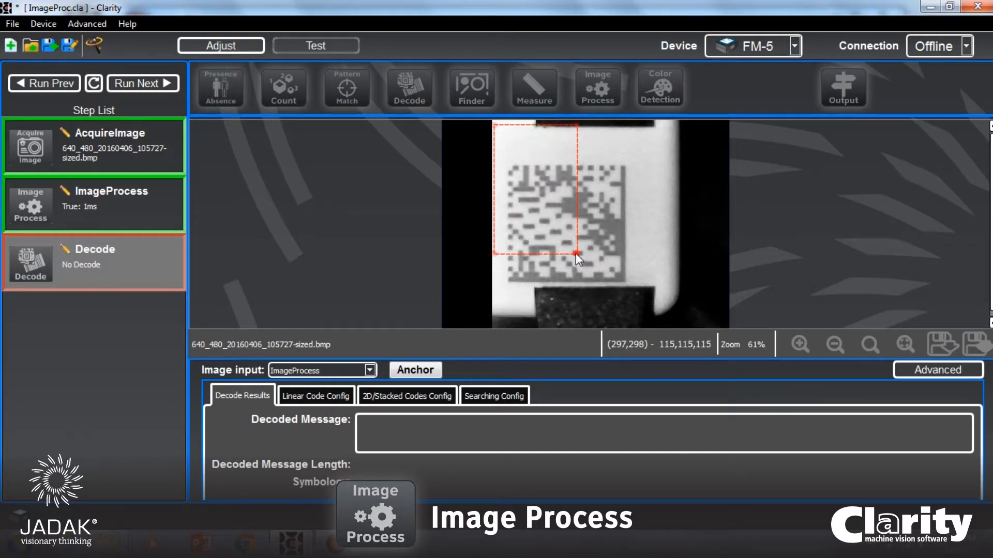
pyautogui.moveTo(577, 253); pyautogui.dragTo(684, 315)
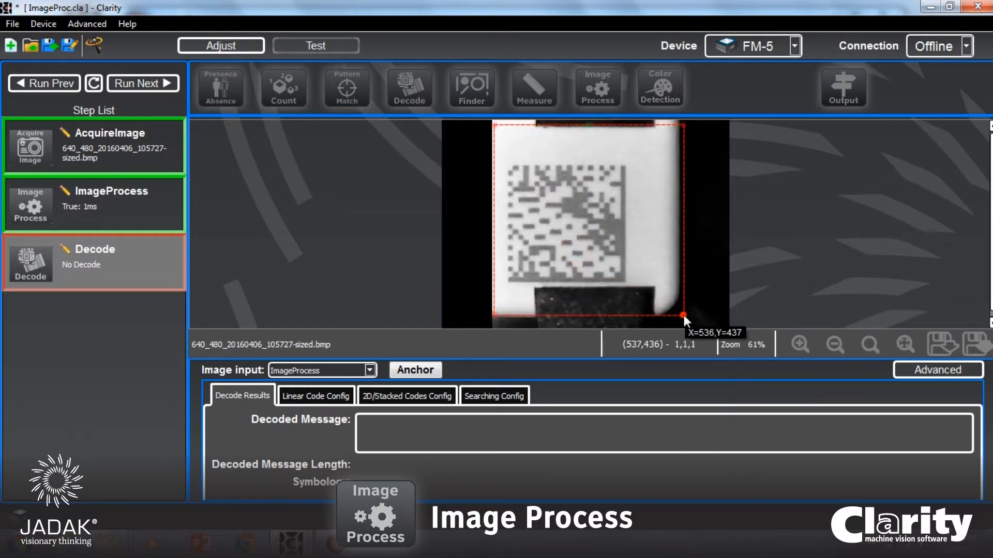
# Run the job through the sample images to check how the Decode step reads codes with the large region.
pyautogui.click(133, 84)
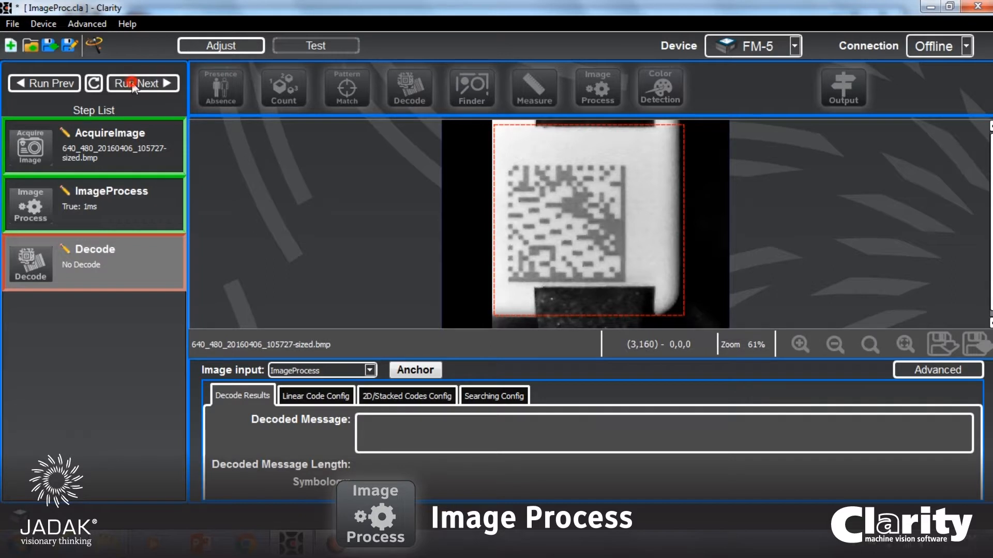
pyautogui.click(133, 82)
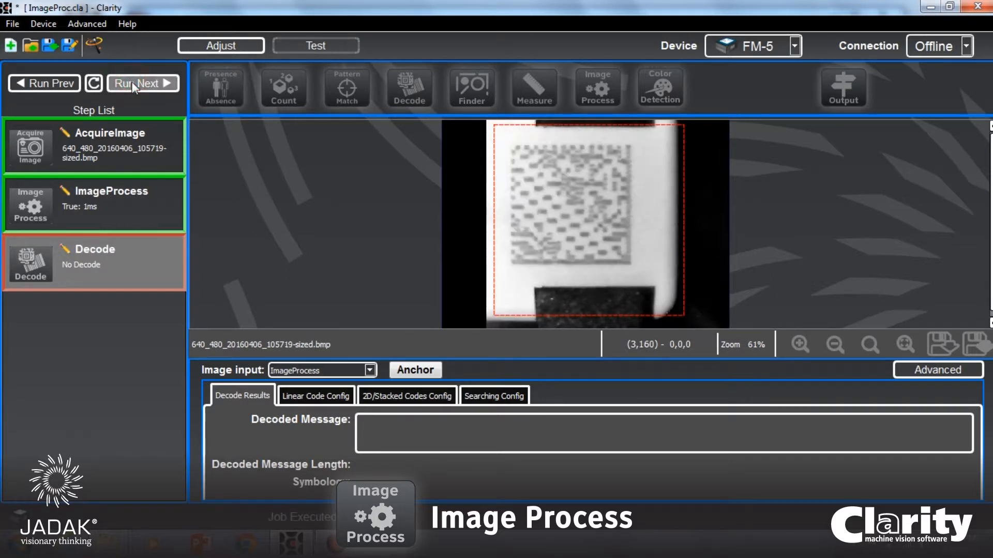
pyautogui.click(134, 83)
pyautogui.click(132, 83)
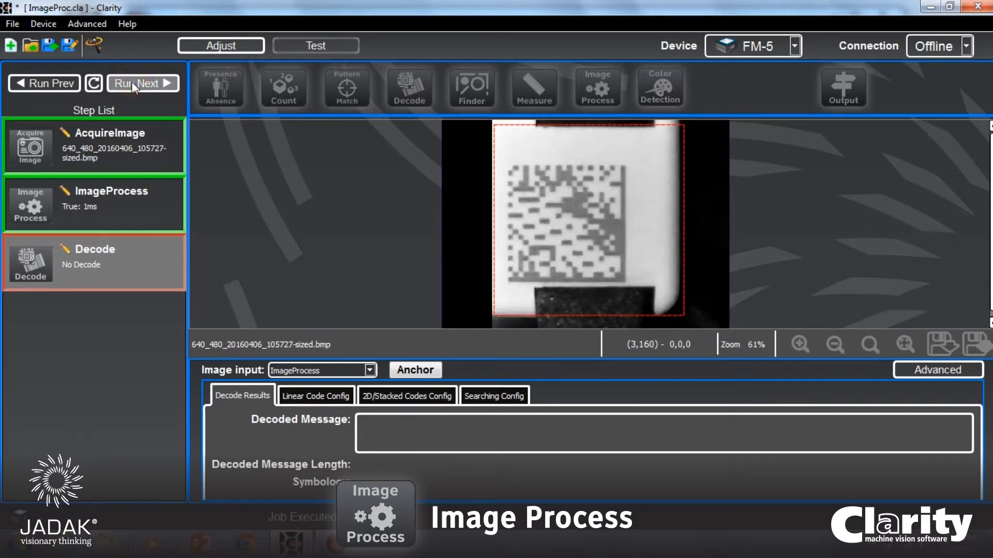
pyautogui.click(132, 83)
pyautogui.click(133, 83)
pyautogui.click(132, 84)
pyautogui.click(133, 84)
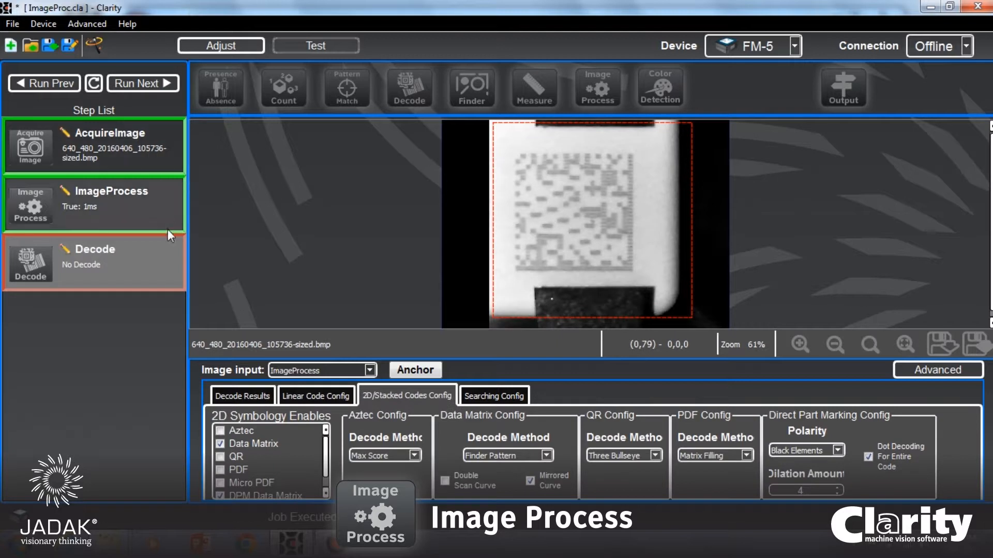
pyautogui.click(148, 84)
pyautogui.click(149, 84)
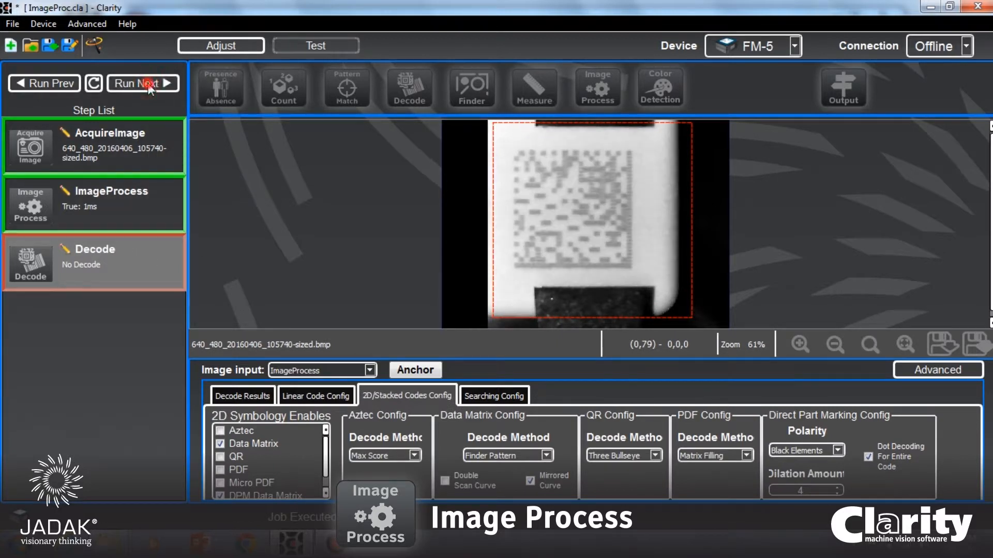
pyautogui.click(149, 83)
pyautogui.click(148, 83)
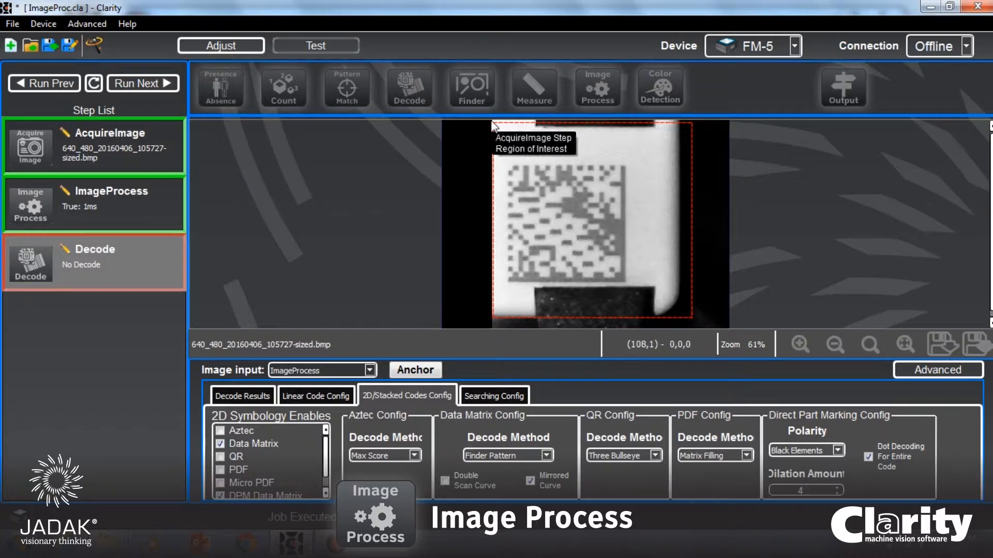
# Shrink the Decode region closely around the Data Matrix code, and recentre it over the code in the 105740 image.
pyautogui.moveTo(494, 124); pyautogui.dragTo(493, 153)
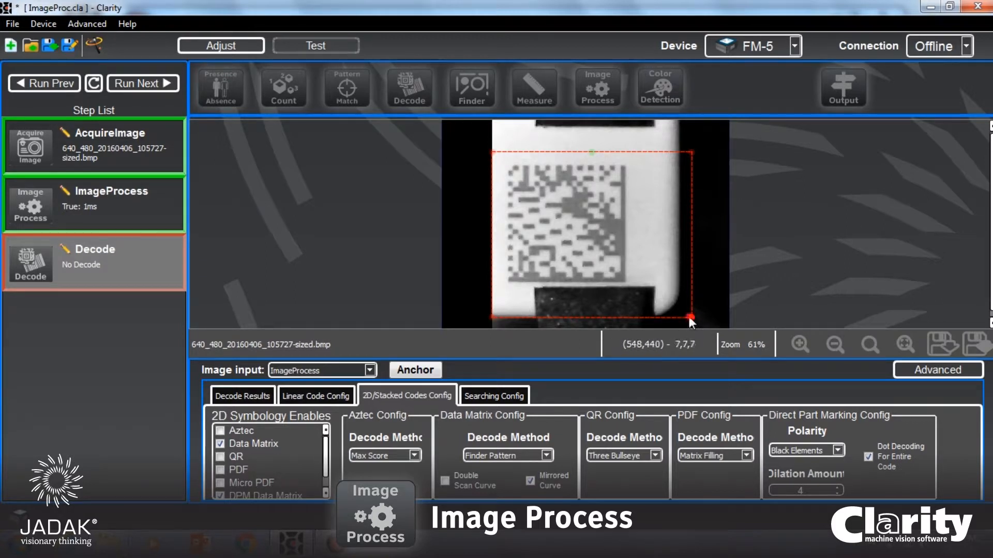
pyautogui.moveTo(690, 317); pyautogui.dragTo(648, 285)
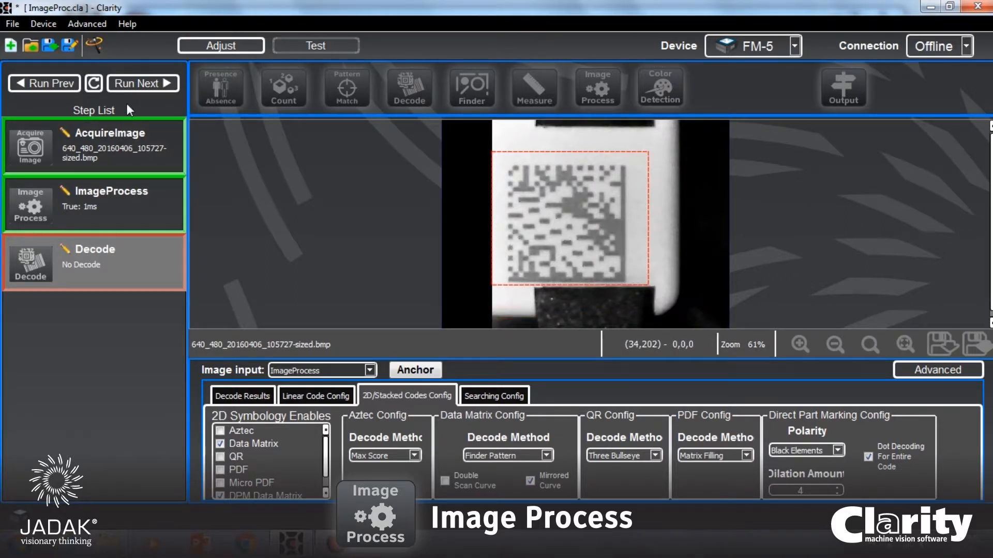
pyautogui.click(139, 84)
pyautogui.click(141, 83)
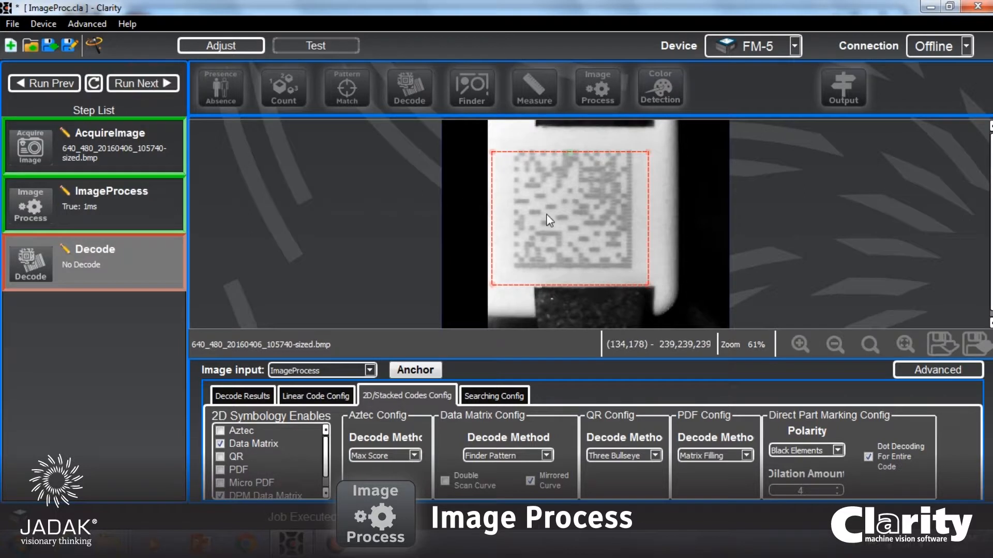
pyautogui.moveTo(610, 186); pyautogui.dragTo(617, 176)
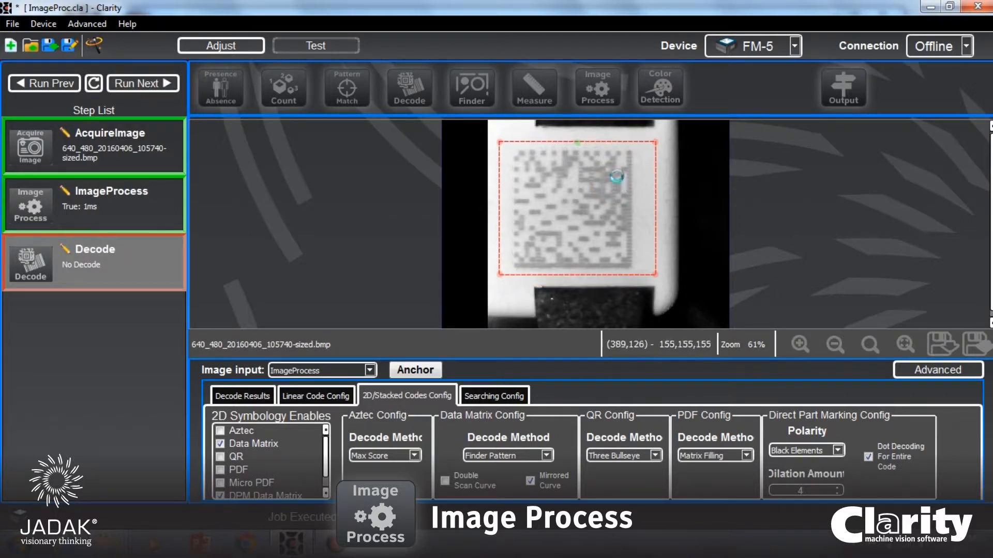
# Recentre the Decode region over the code in the 105719 image and test that position on the following image.
pyautogui.click(157, 84)
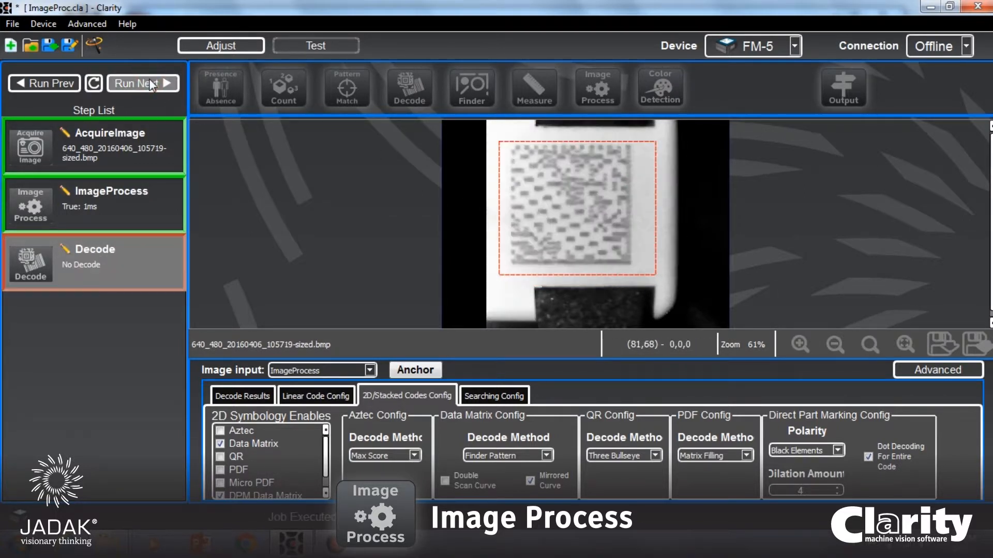
pyautogui.moveTo(639, 224); pyautogui.dragTo(632, 219)
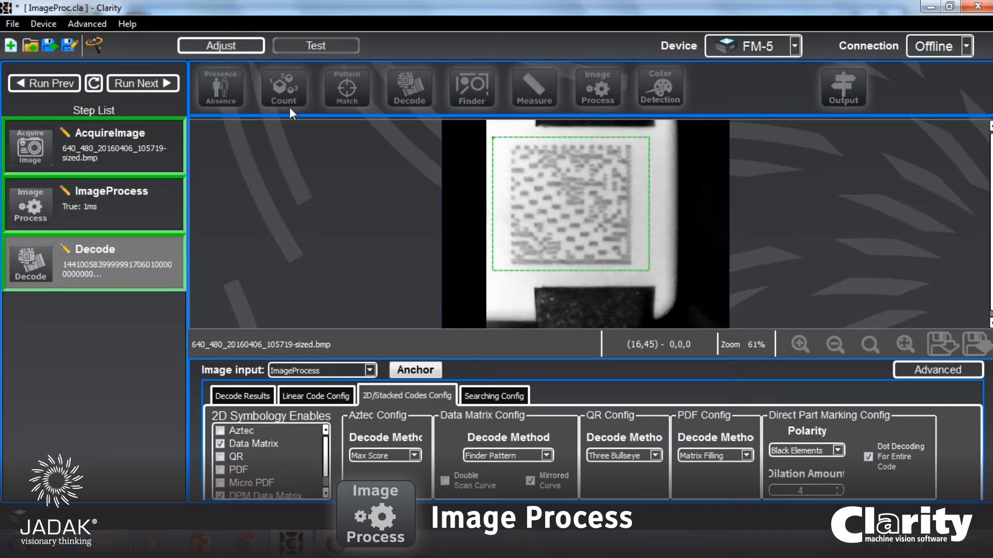
pyautogui.click(153, 85)
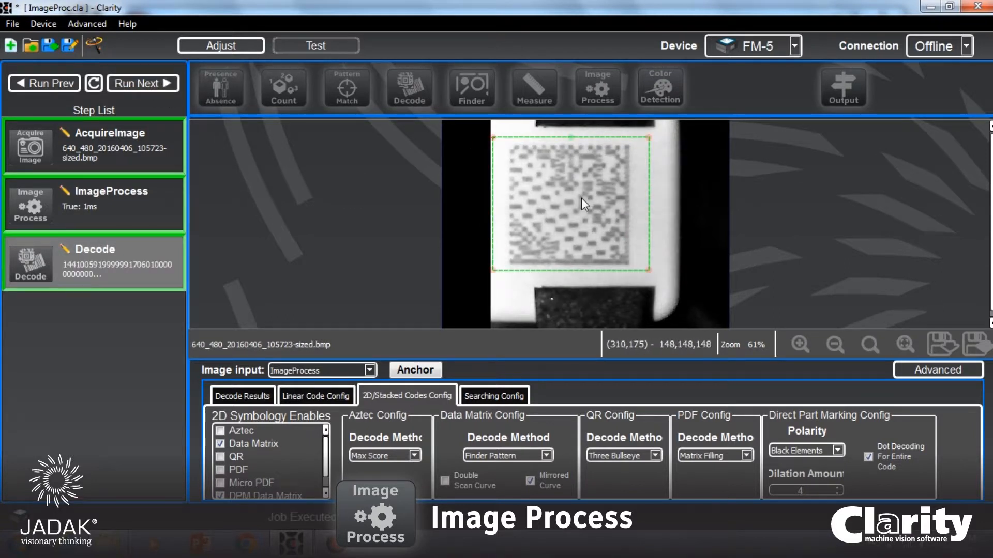
# Run the 105727 and 105736 images, recentring the Decode region over the code in each, and continue to the following image.
pyautogui.click(162, 85)
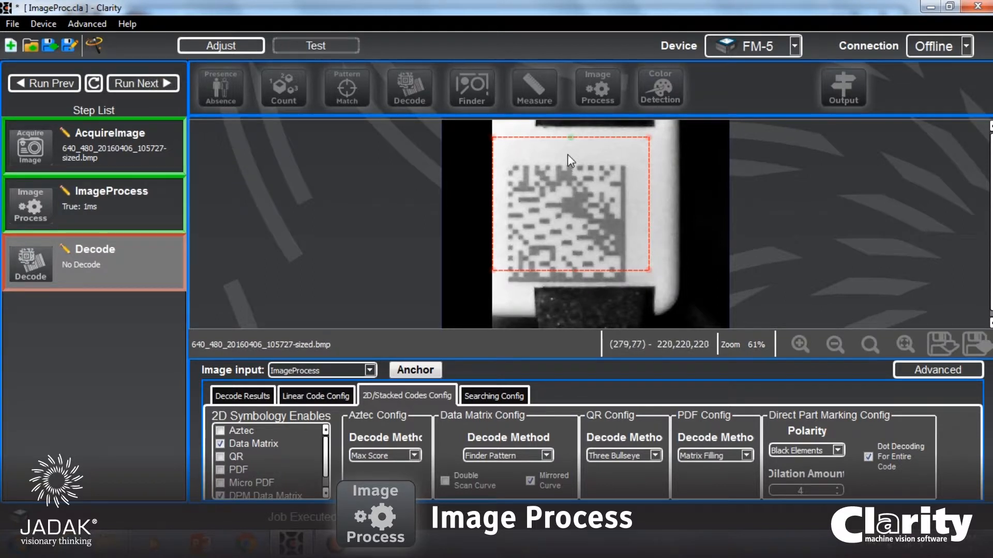
pyautogui.moveTo(566, 154); pyautogui.dragTo(570, 178)
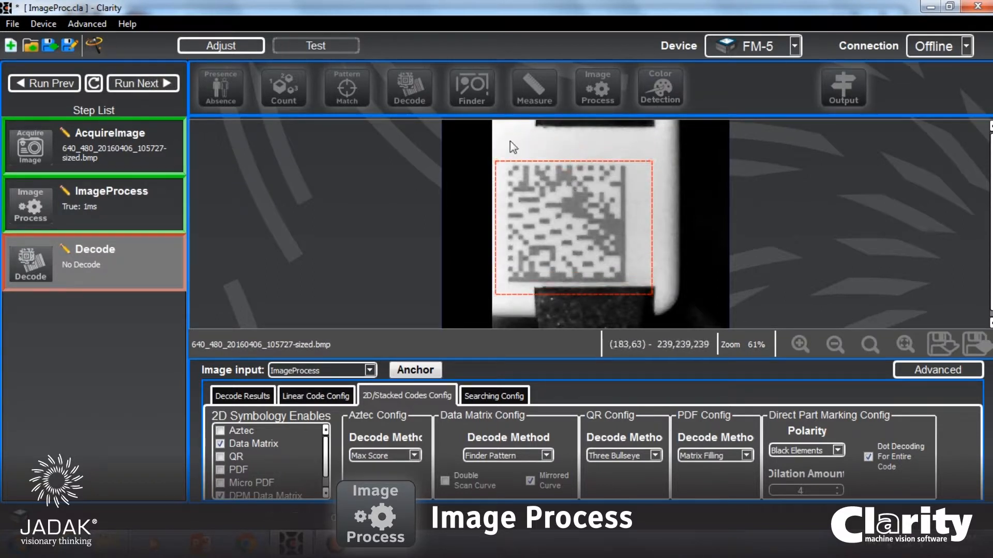
pyautogui.click(153, 86)
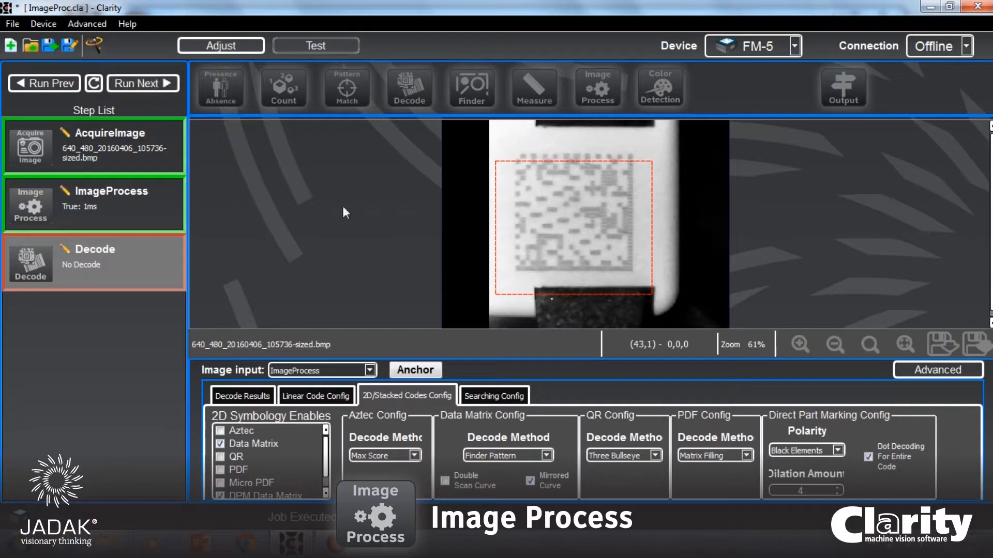
pyautogui.moveTo(573, 230)
pyautogui.mouseDown()
pyautogui.moveTo(576, 205)
pyautogui.moveTo(581, 218)
pyautogui.mouseUp()
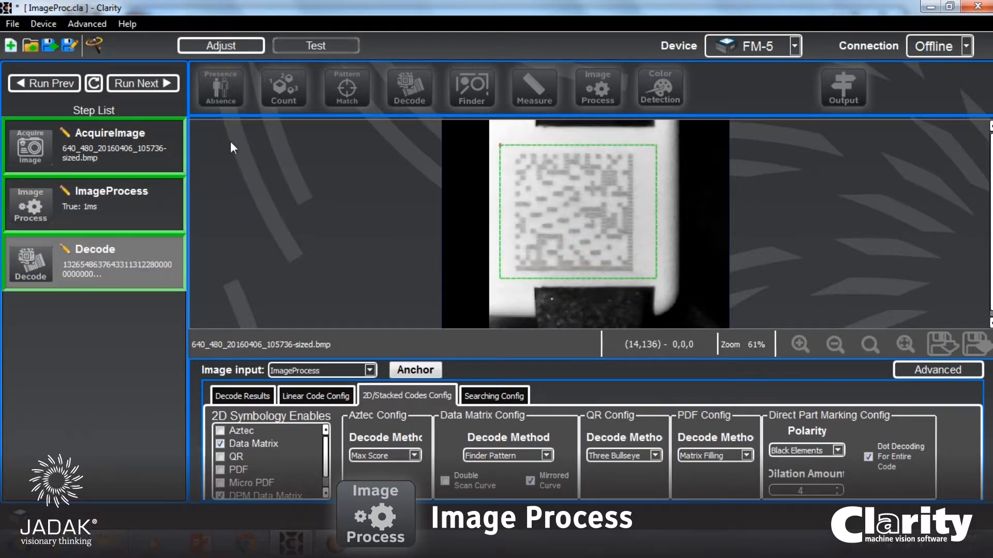
pyautogui.click(141, 89)
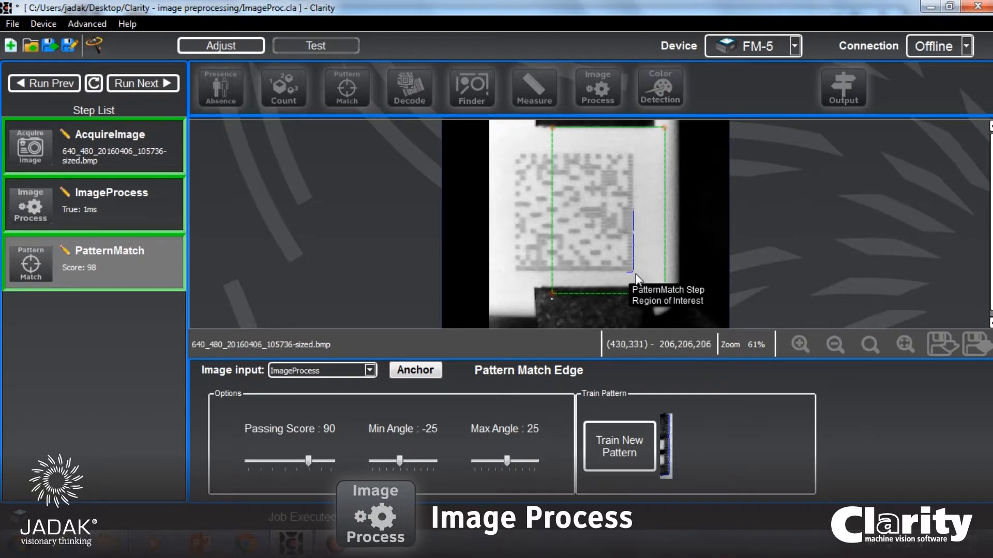
# Run the PatternMatch step on further sample images to check how well it locates the code's corner edge.
pyautogui.click(136, 83)
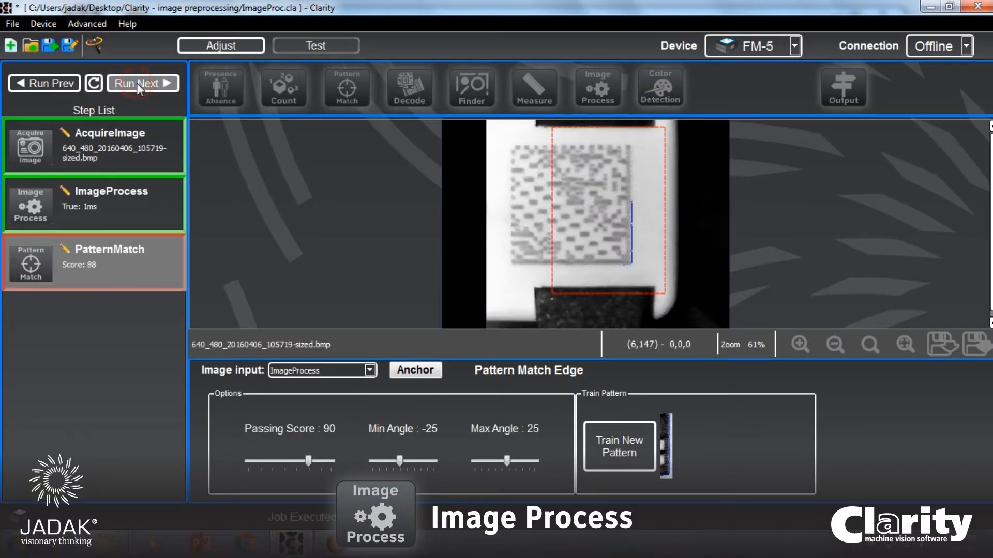
pyautogui.click(137, 82)
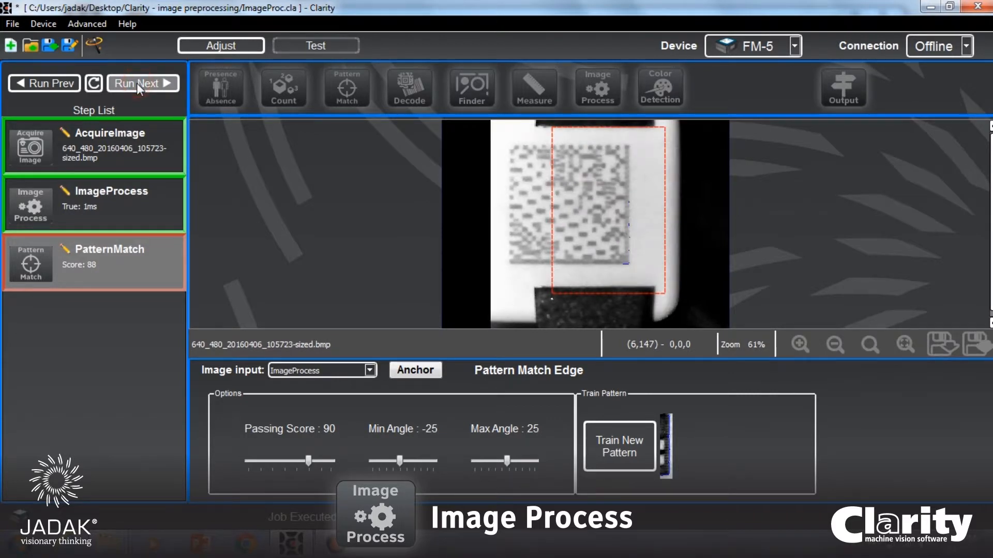
pyautogui.click(136, 83)
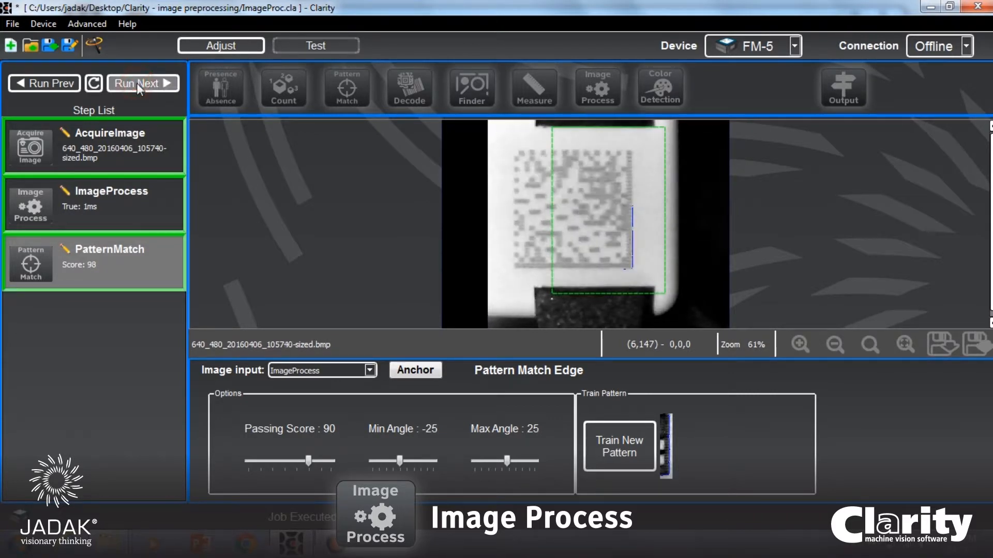
# Cycle the job through the sample images up to 105727, examining the PatternMatch score and located edge on each.
pyautogui.click(137, 83)
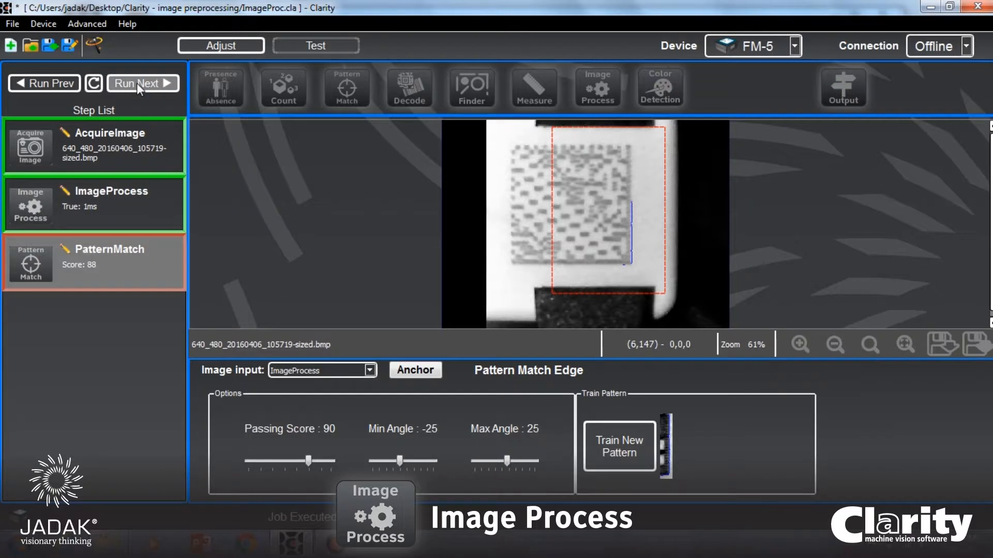
pyautogui.click(136, 82)
pyautogui.click(137, 83)
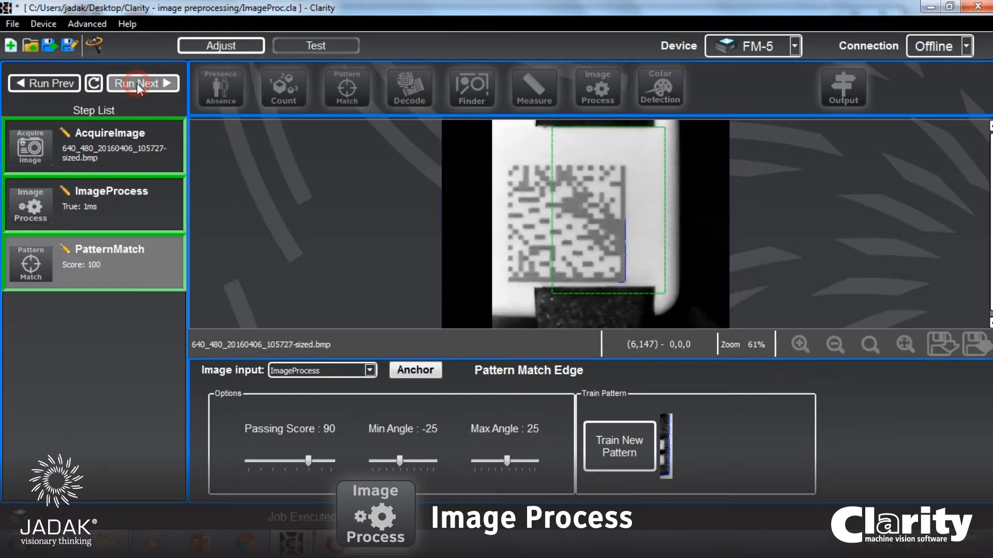
pyautogui.click(137, 83)
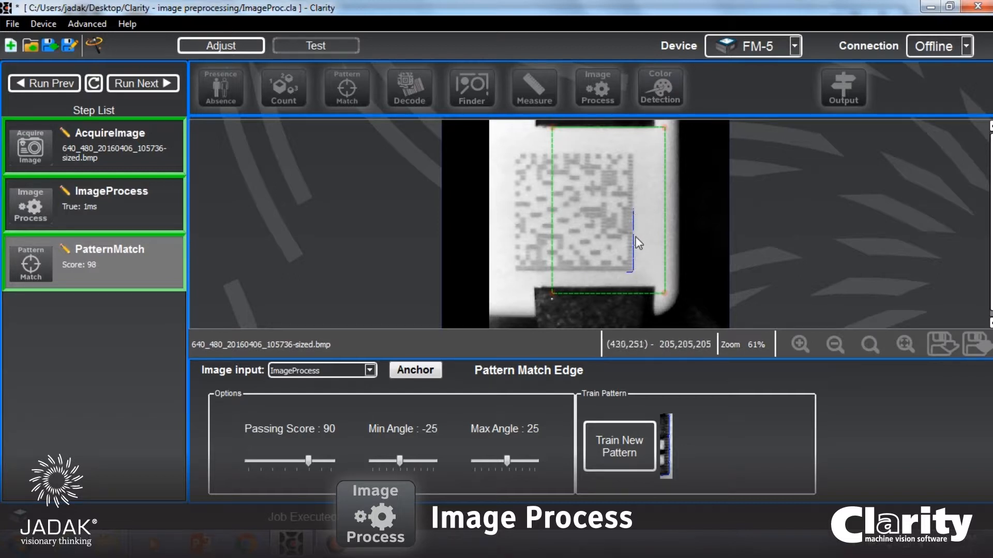
pyautogui.click(137, 88)
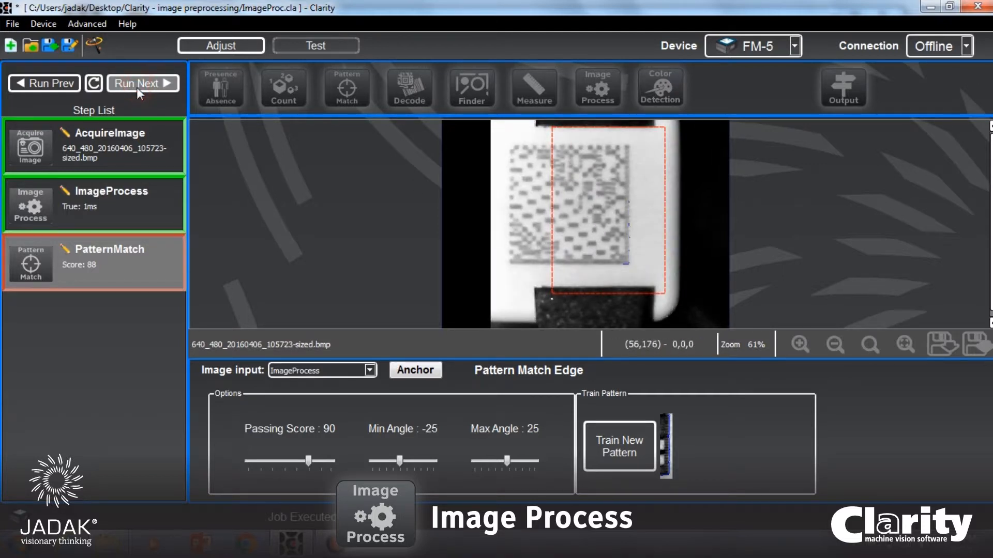
pyautogui.click(136, 88)
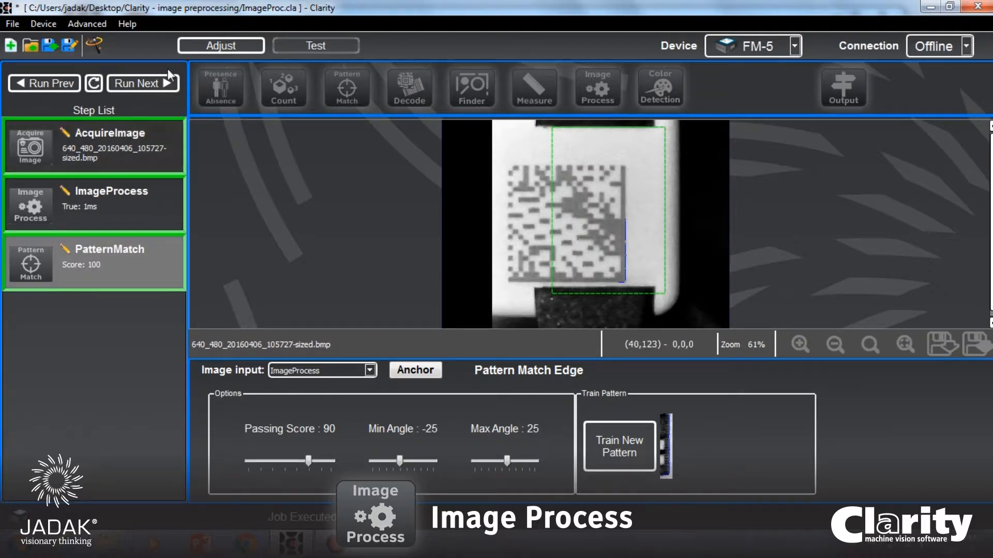
# Add a Decode step and enlarge its region to enclose the whole Data Matrix code in the 105727 image.
pyautogui.click(416, 85)
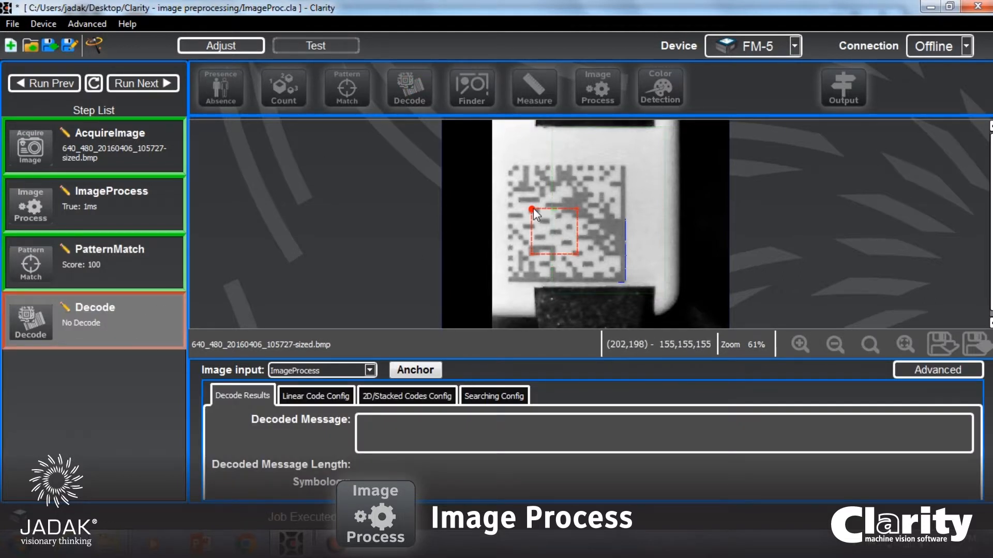
pyautogui.moveTo(531, 208); pyautogui.dragTo(495, 158)
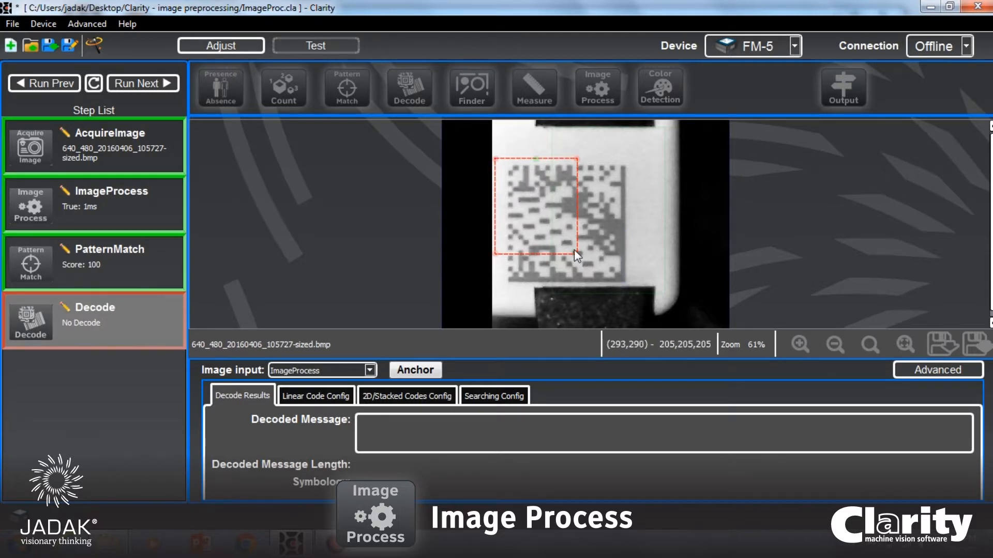
pyautogui.moveTo(574, 252); pyautogui.dragTo(635, 288)
# Anchor the Decode step to PatternMatch and select ImageProcess as its image input.
pyautogui.click(414, 370)
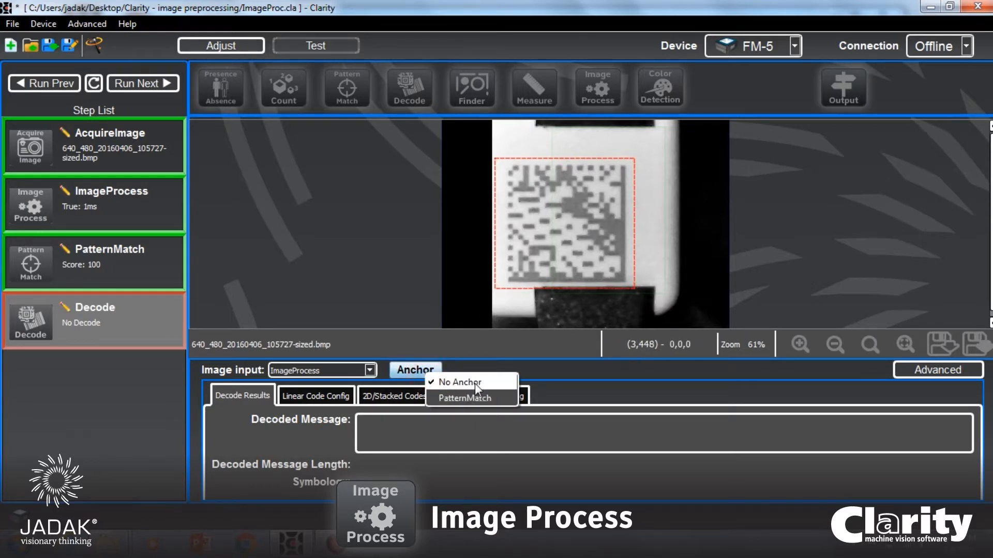
pyautogui.click(474, 398)
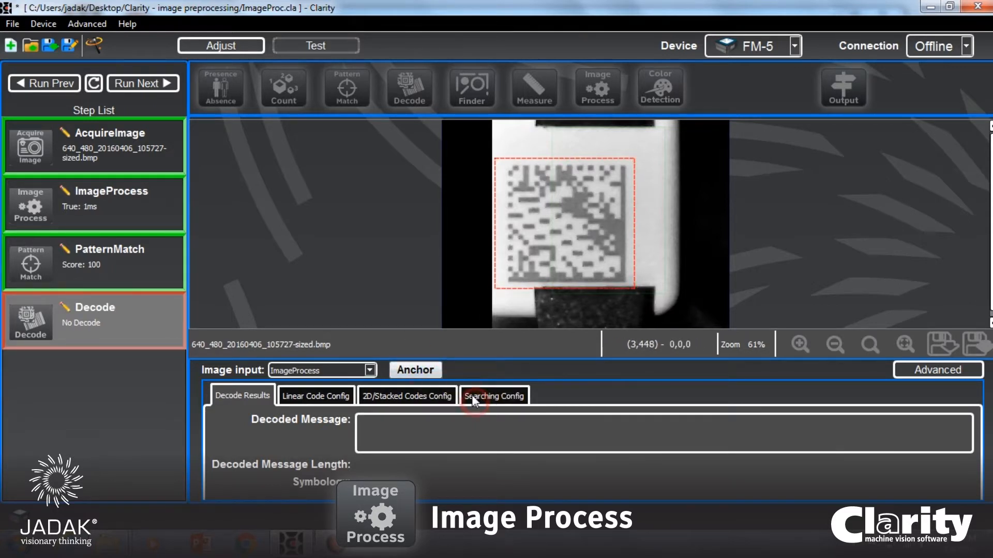
pyautogui.click(326, 368)
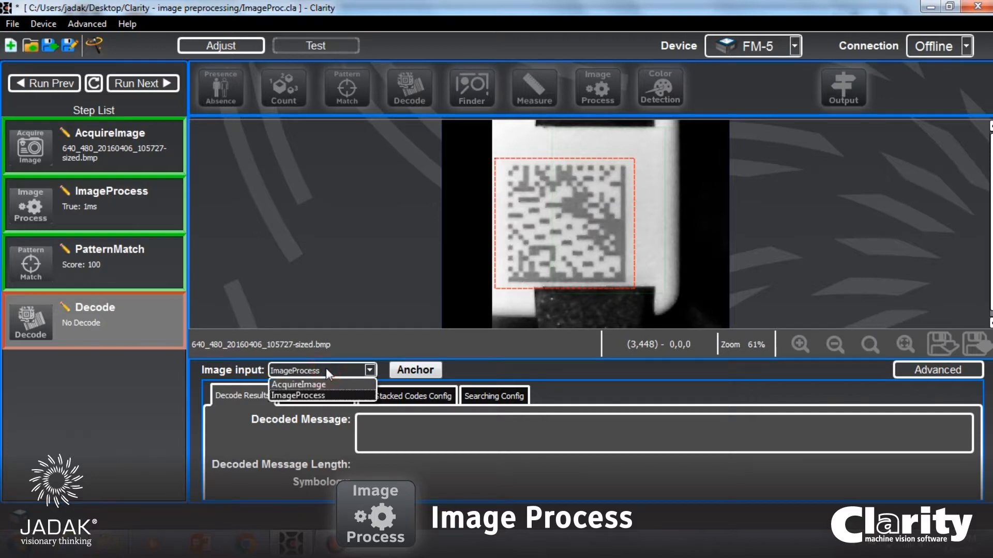
pyautogui.click(324, 394)
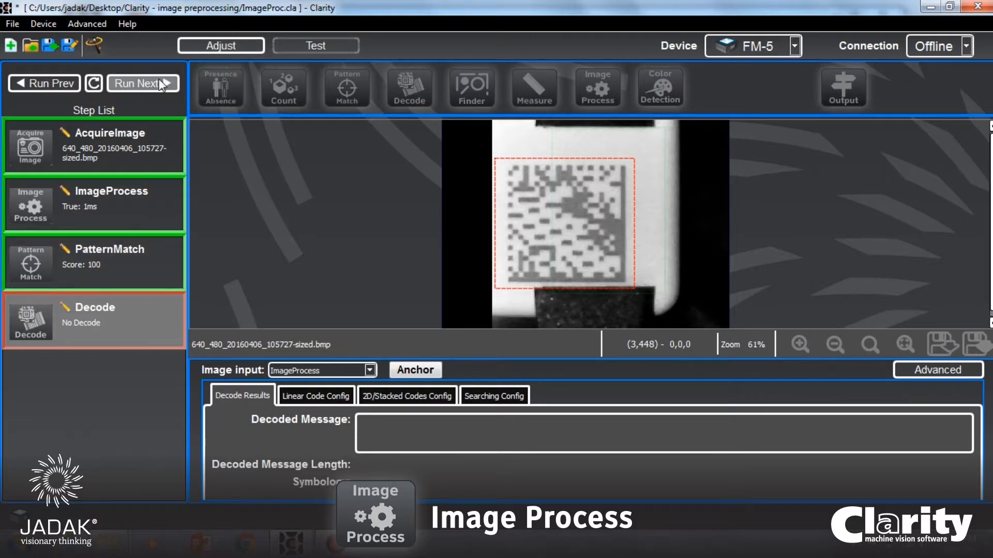
# Run the job repeatedly on the sample images to check how the anchored Decode region follows the code and whether it decodes.
pyautogui.click(131, 82)
pyautogui.click(131, 82)
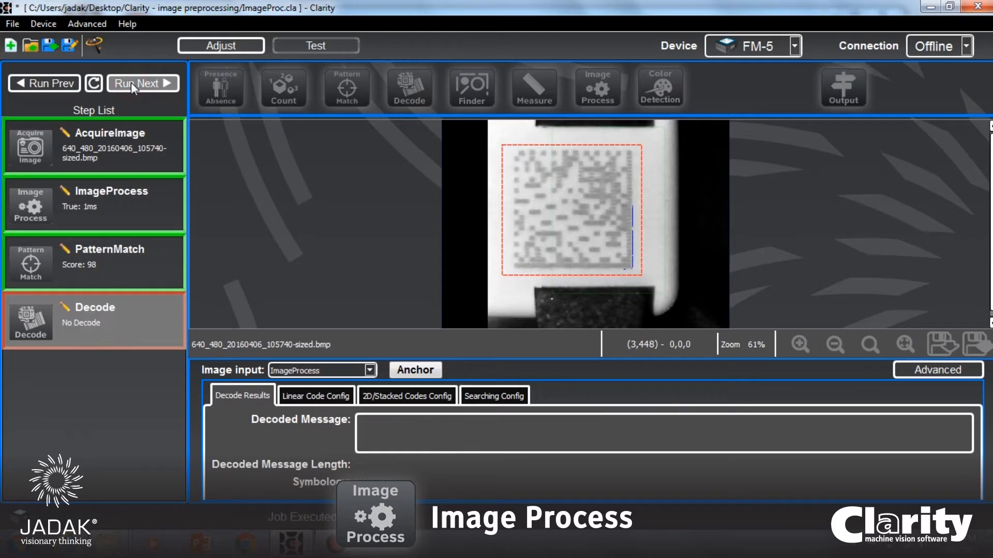
pyautogui.click(131, 82)
pyautogui.click(131, 82)
pyautogui.click(131, 82)
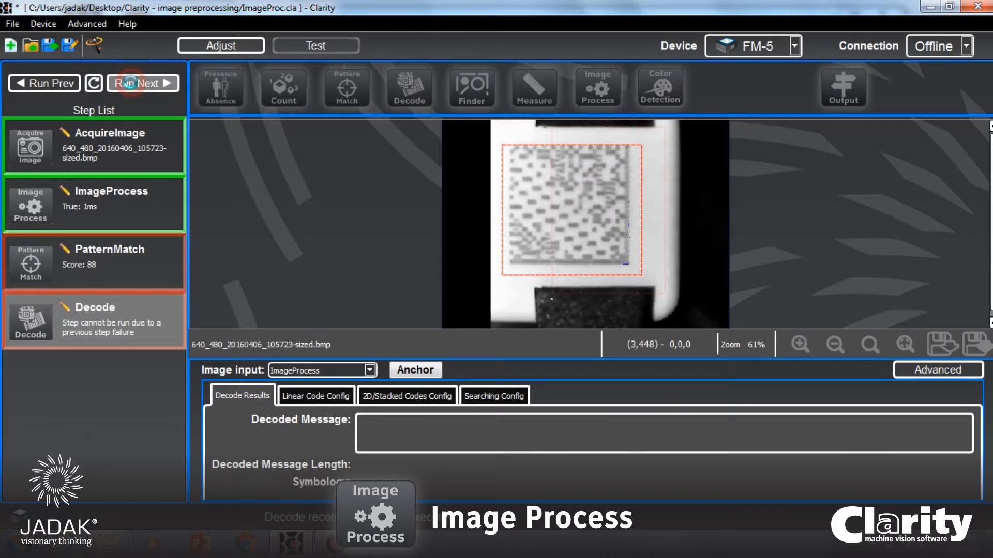
pyautogui.click(131, 82)
pyautogui.click(131, 82)
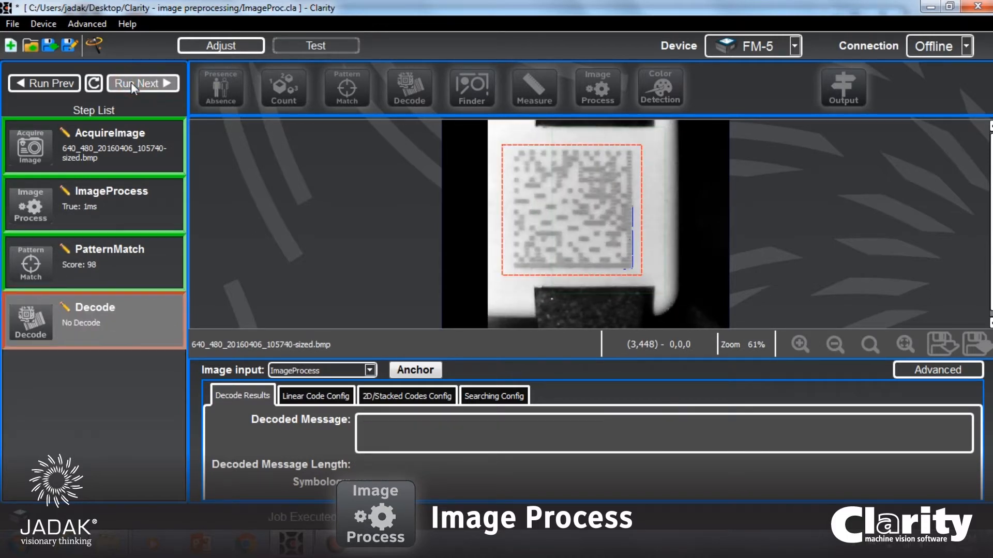
pyautogui.click(132, 82)
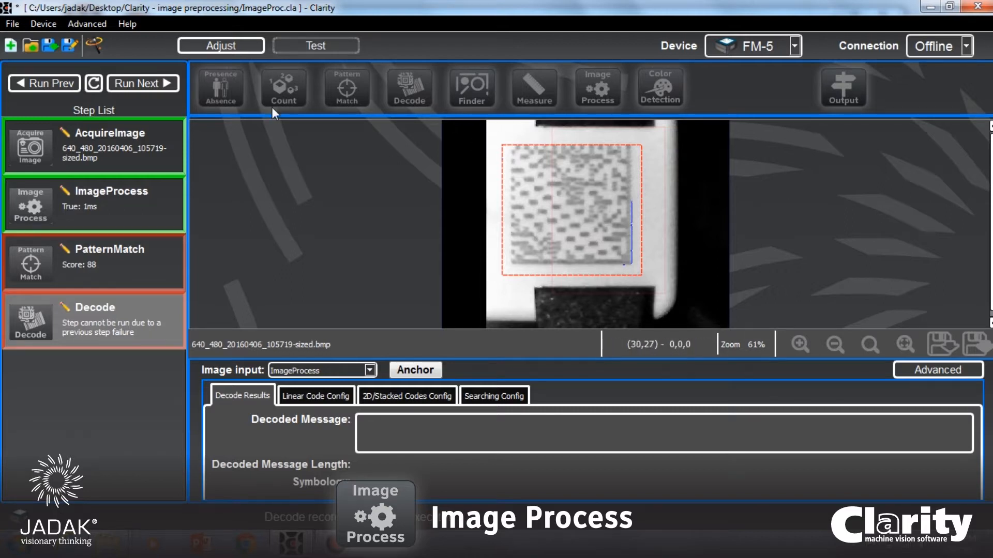
pyautogui.click(145, 86)
# Delete the Decode step from the job.
pyautogui.rightClick(111, 305)
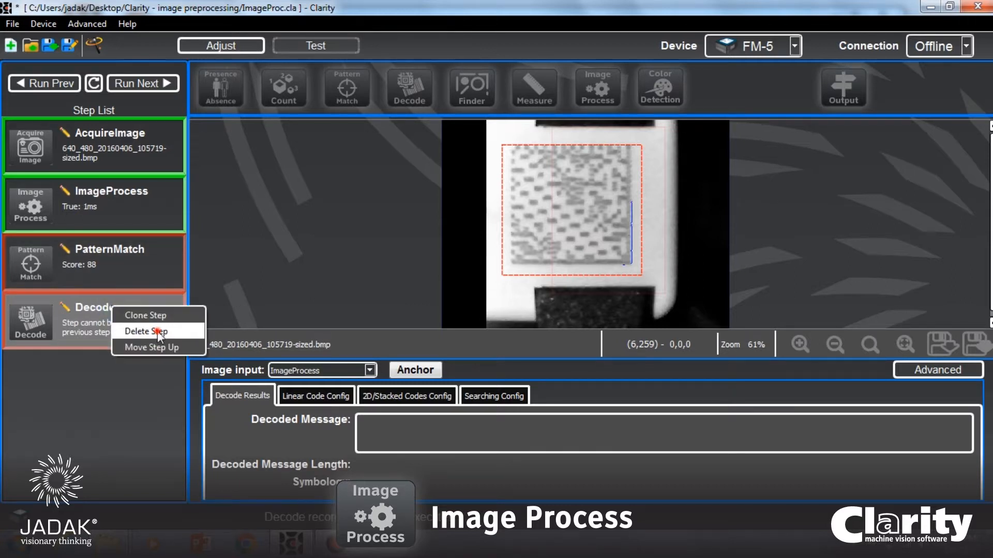
pyautogui.click(157, 331)
pyautogui.click(569, 289)
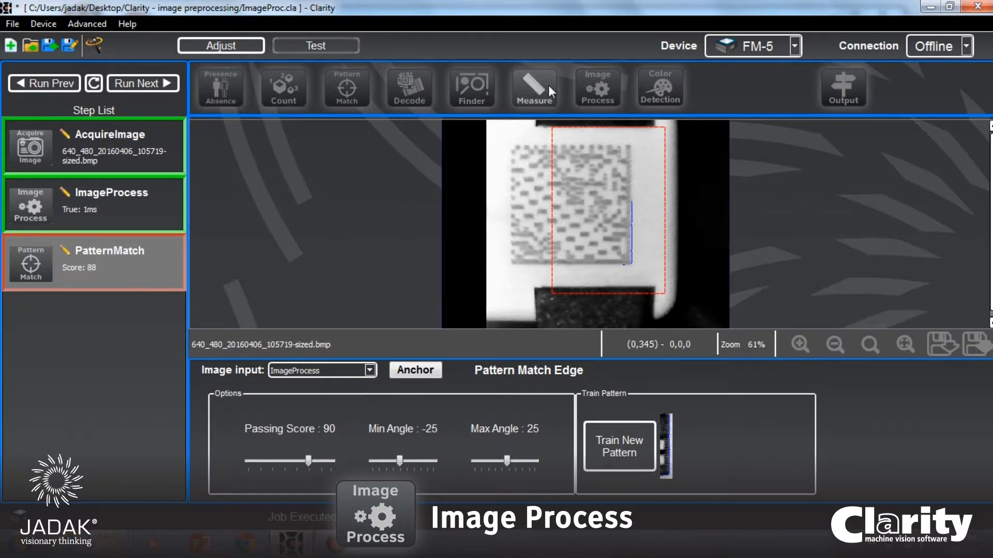
# Add a second image process step and move it above the PatternMatch step.
pyautogui.click(607, 92)
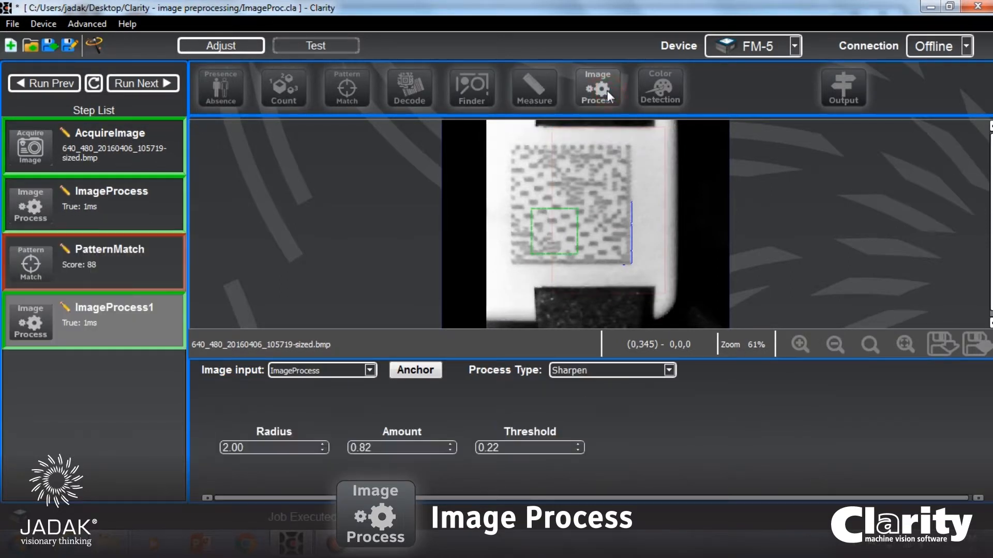
pyautogui.rightClick(132, 314)
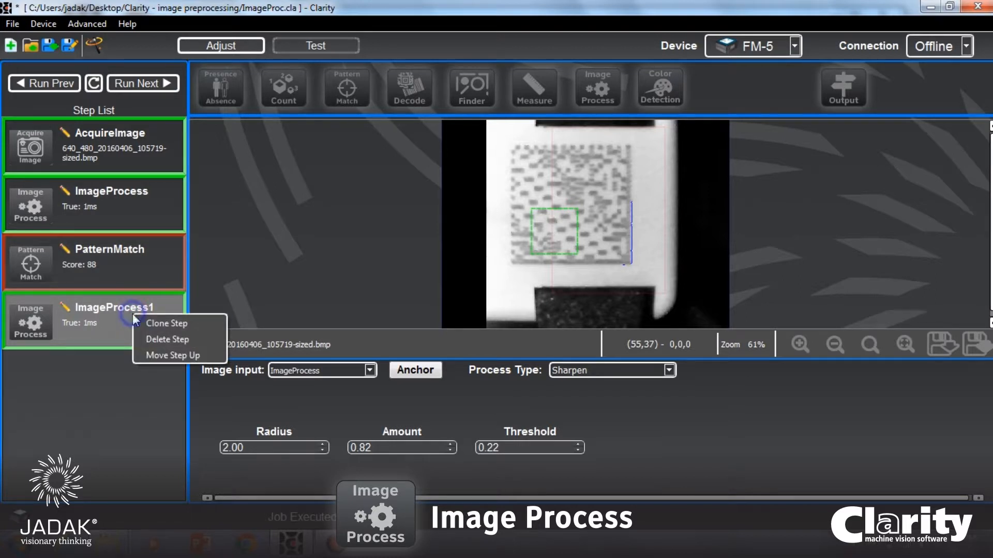
pyautogui.click(167, 356)
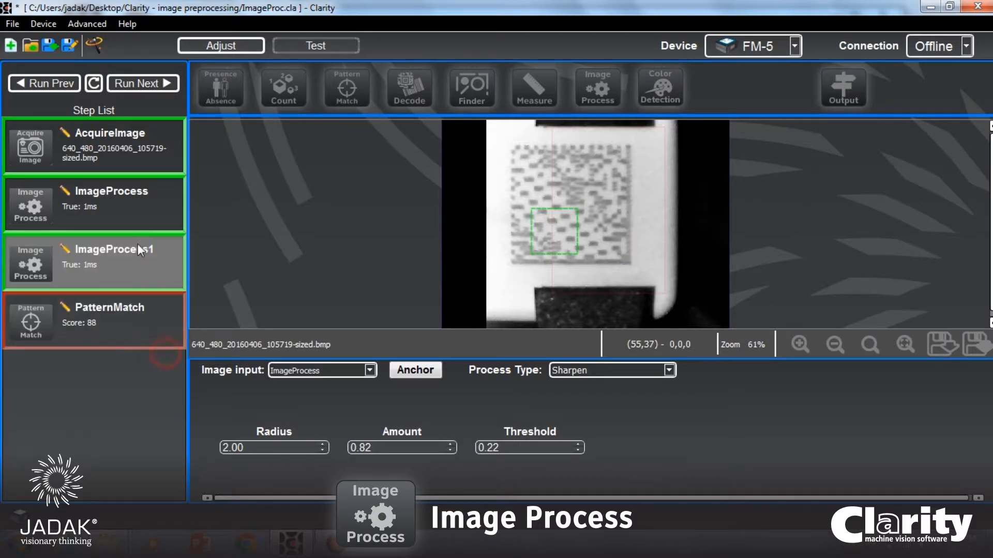
# Select the first ImageProcess step's output as the image input of ImageProcess1.
pyautogui.click(110, 194)
pyautogui.click(114, 264)
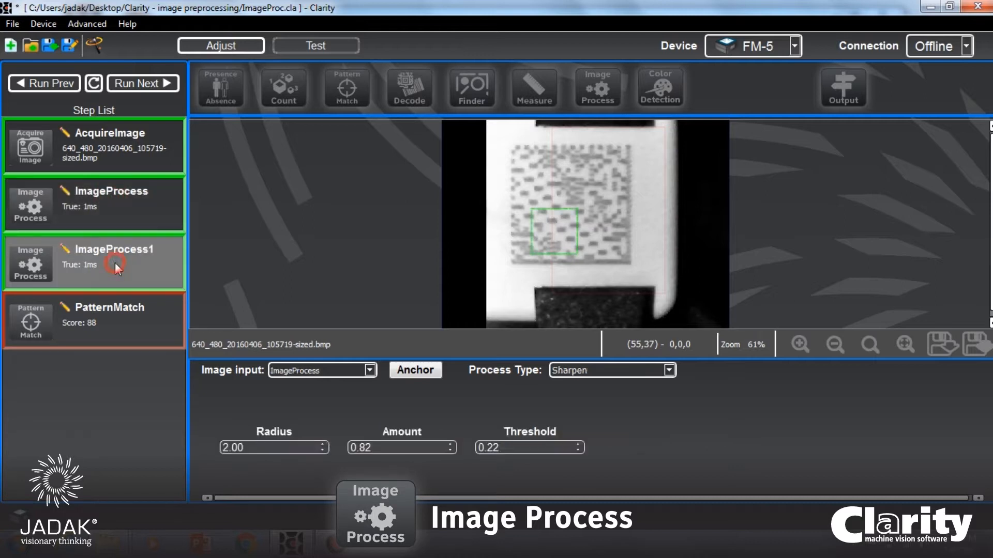
pyautogui.click(313, 369)
pyautogui.click(326, 396)
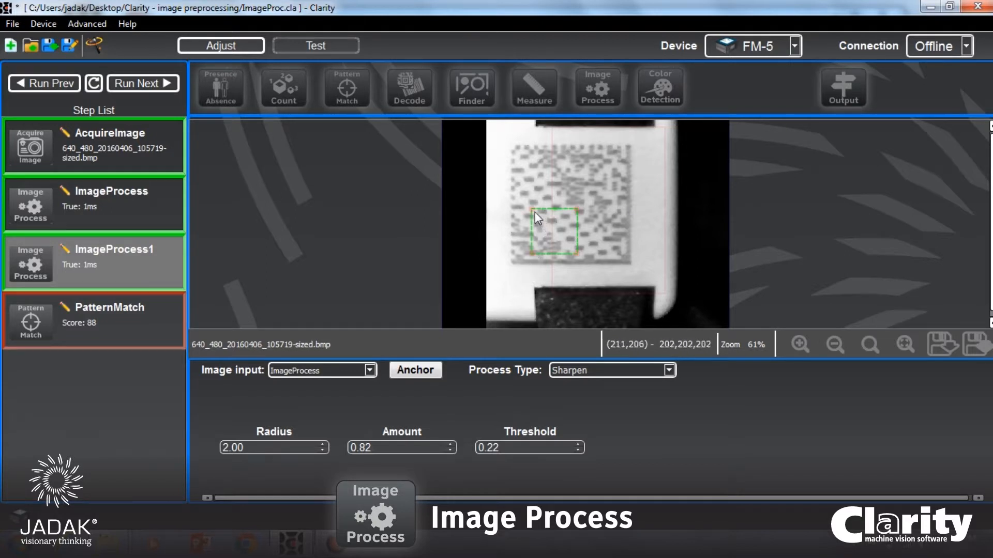
# Enlarge the ImageProcess1 region to enclose the whole code with a margin, and set its process type to Smooth.
pyautogui.moveTo(533, 210); pyautogui.dragTo(492, 130)
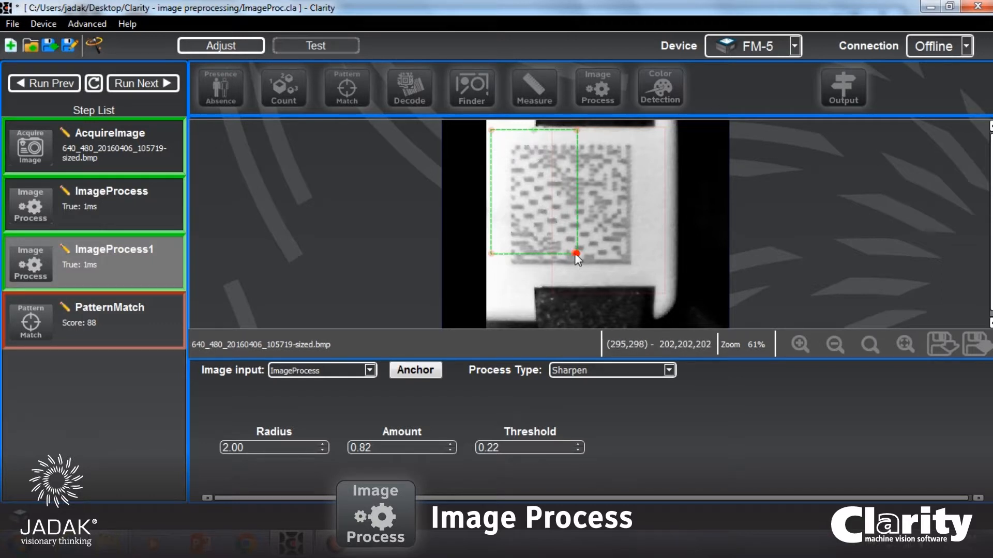
pyautogui.moveTo(575, 254); pyautogui.dragTo(672, 289)
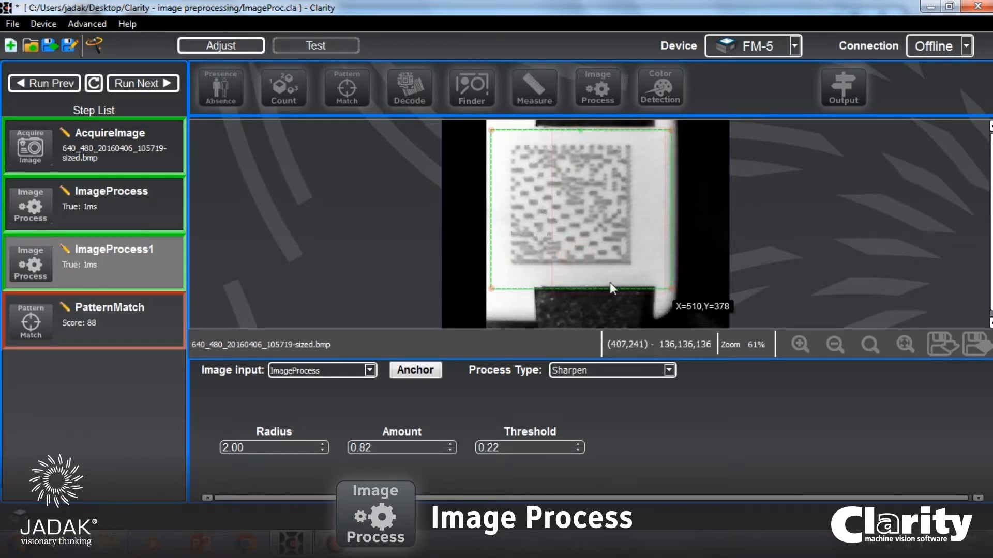
pyautogui.click(613, 368)
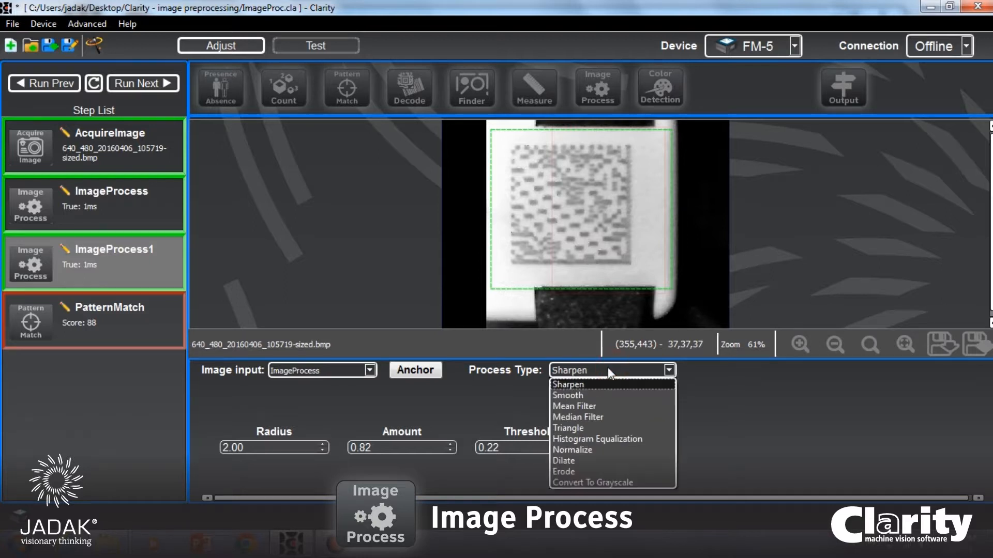
pyautogui.click(574, 395)
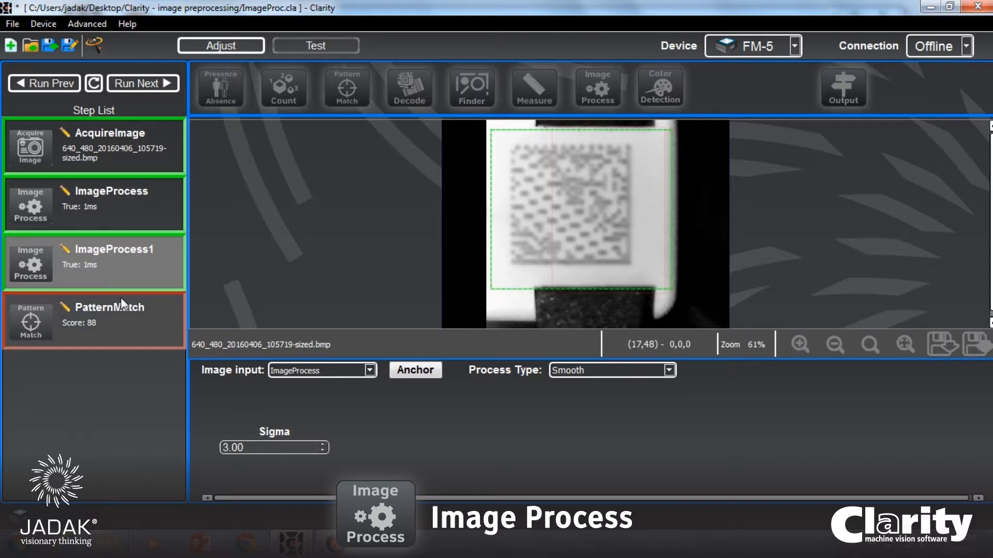
# Select the PatternMatch step and run it on the sample images with the smoothing step in place to compare its scores.
pyautogui.click(122, 315)
pyautogui.click(155, 84)
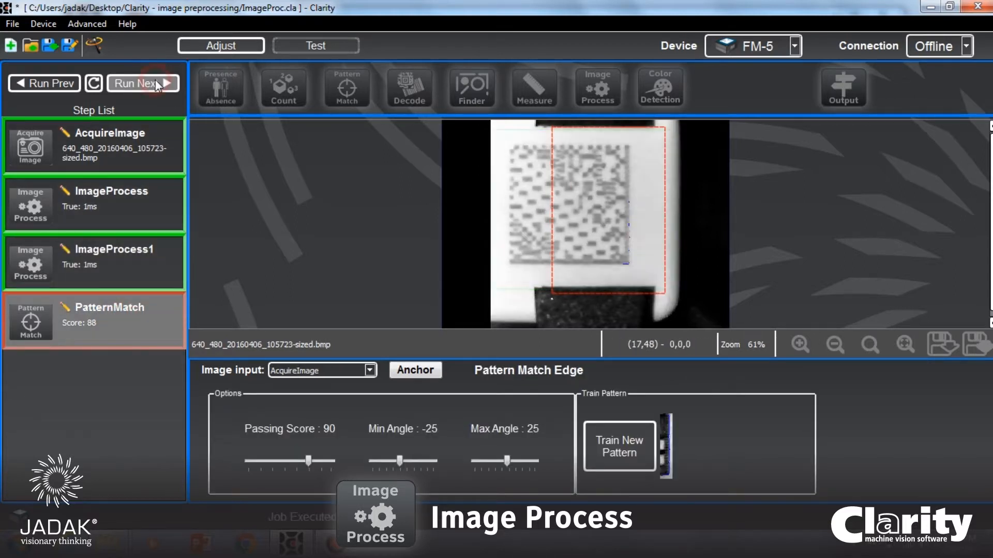
pyautogui.click(155, 84)
pyautogui.click(155, 84)
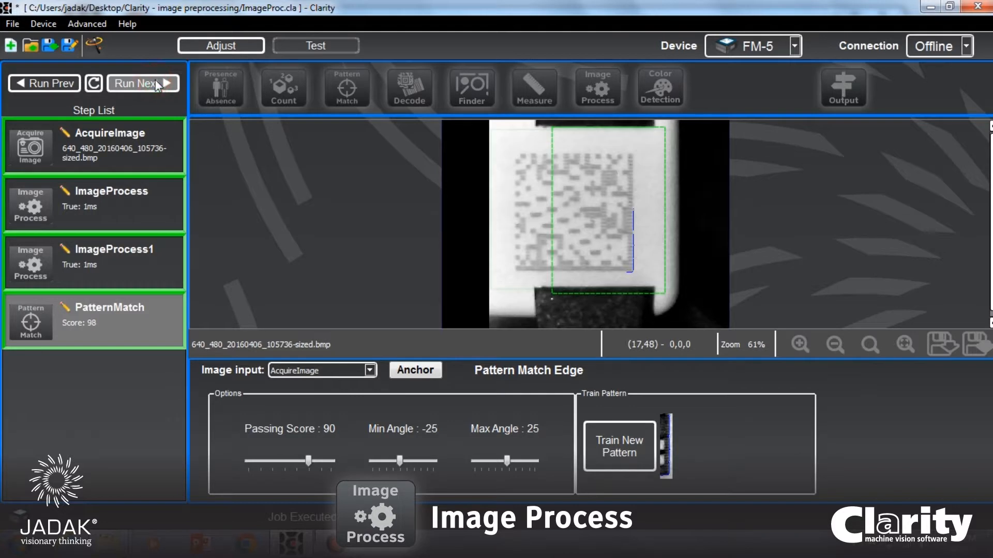
pyautogui.click(155, 84)
pyautogui.click(155, 85)
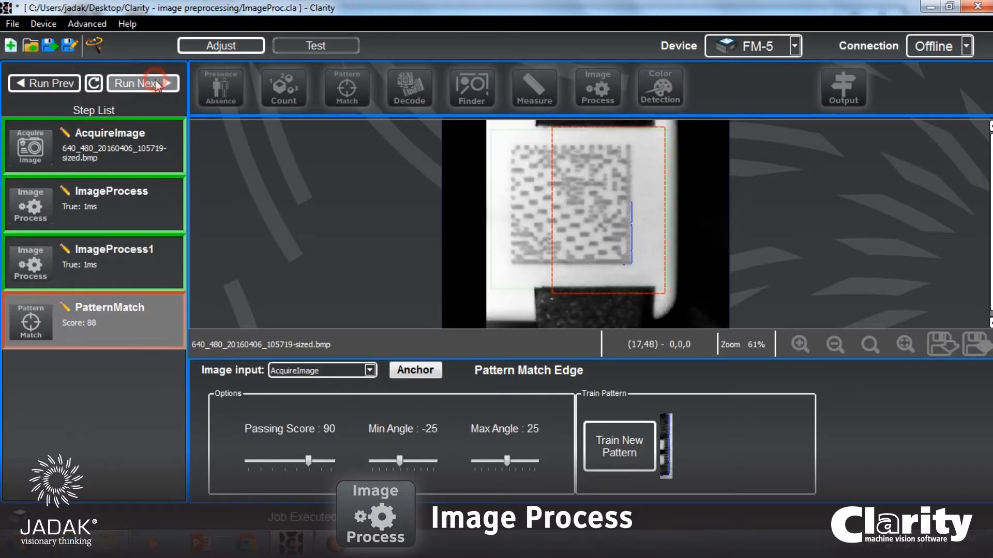
# Set the smoothing Sigma of ImageProcess1 to 3.56.
pyautogui.click(102, 283)
pyautogui.click(259, 448)
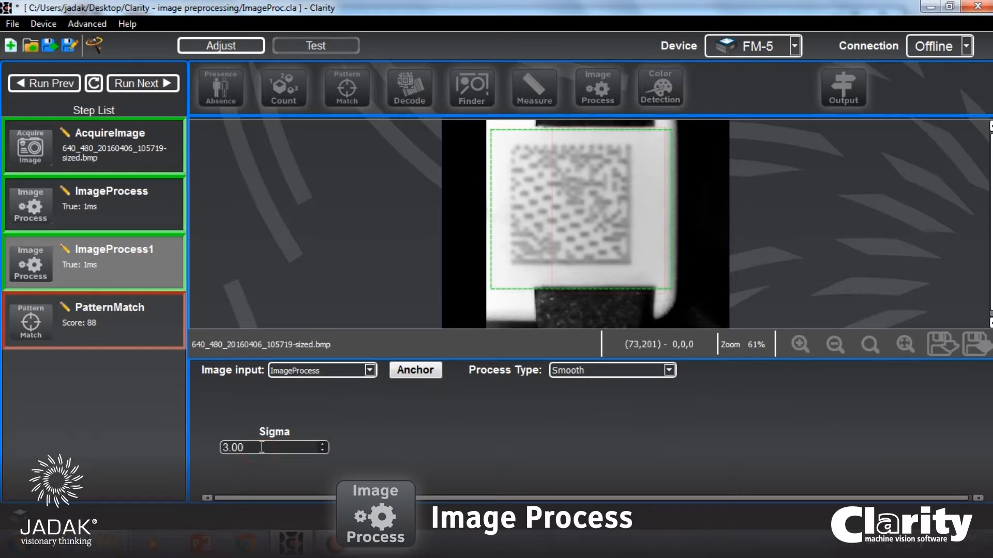
pyautogui.scroll(2, 262, 448)
pyautogui.scroll(5, 261, 448)
pyautogui.scroll(8, 262, 447)
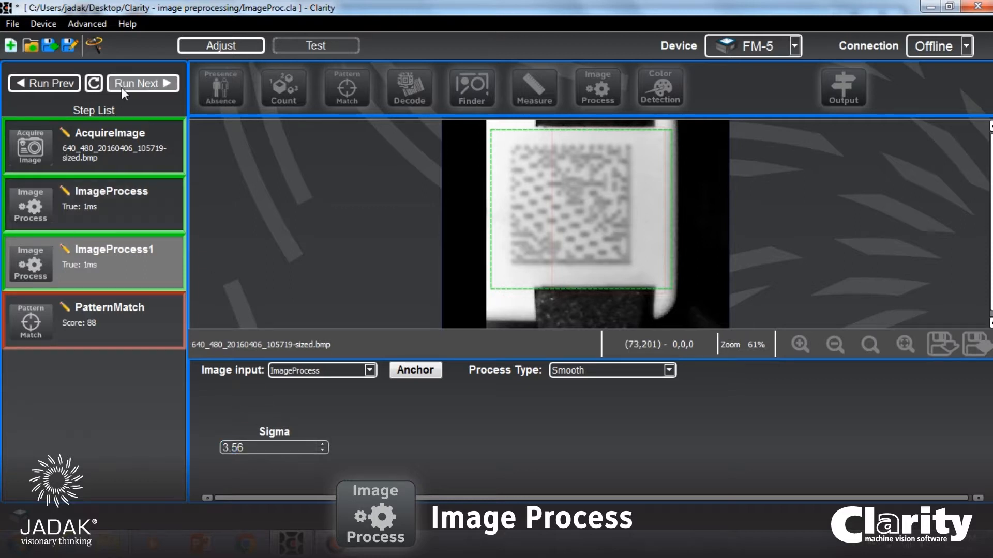
# Run the job through the sample images with the stronger smoothing, ending on 105727, to check which images pass PatternMatch.
pyautogui.click(141, 82)
pyautogui.click(140, 83)
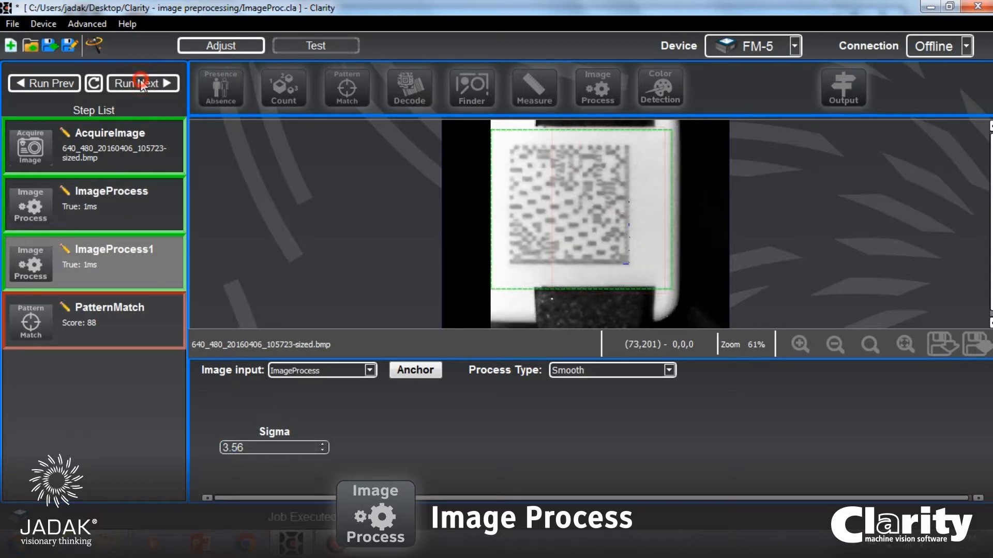
pyautogui.click(141, 83)
pyautogui.click(140, 83)
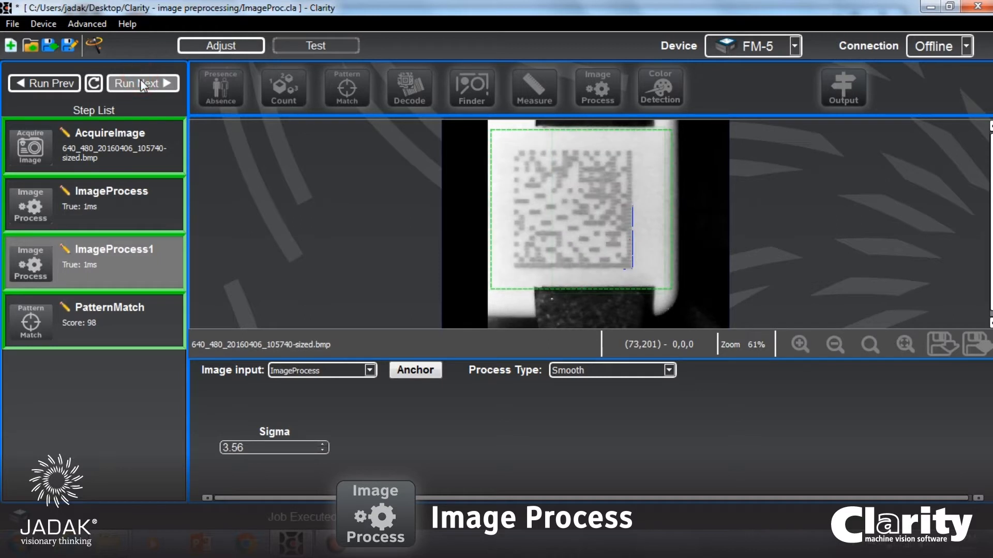
pyautogui.click(141, 84)
pyautogui.click(141, 84)
pyautogui.click(140, 83)
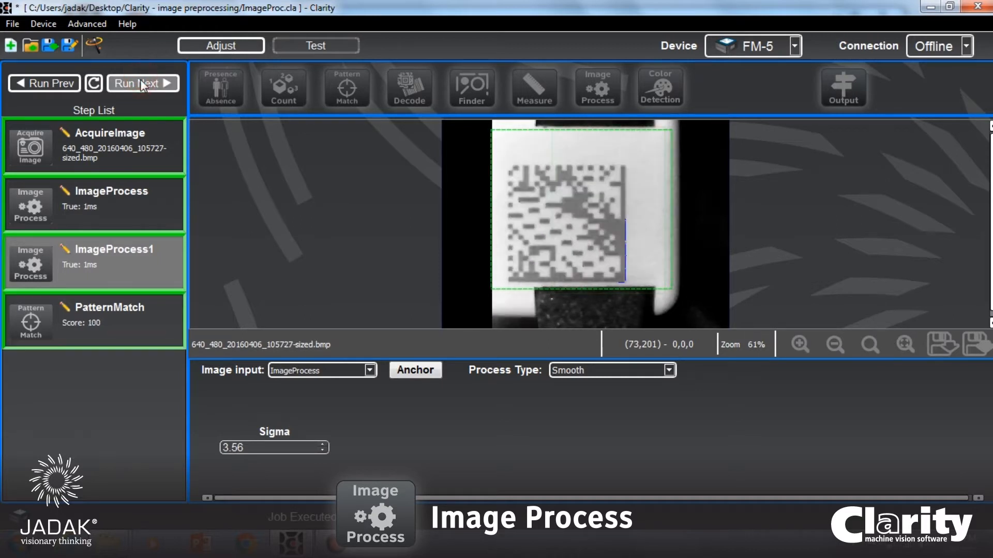
pyautogui.click(141, 82)
pyautogui.click(141, 82)
pyautogui.click(141, 83)
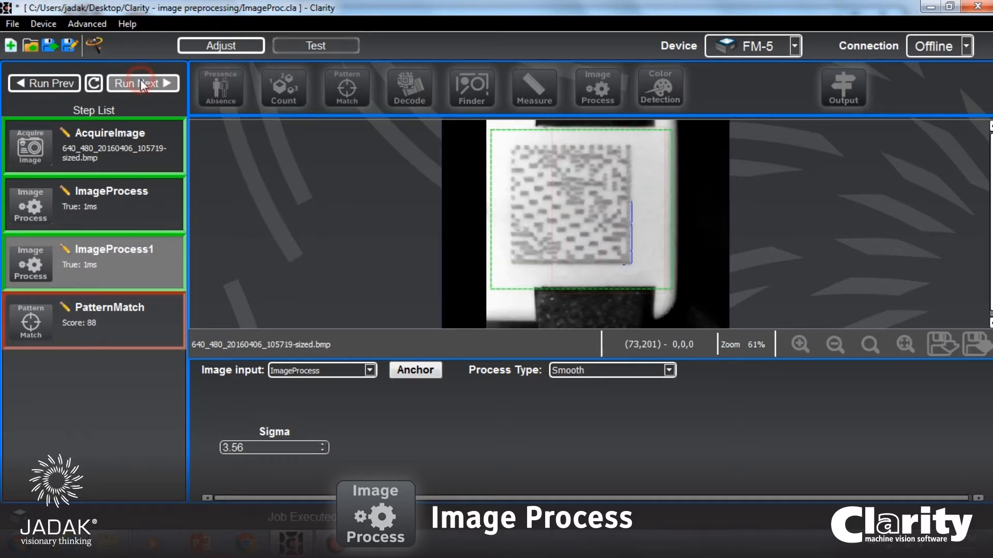
pyautogui.click(141, 84)
pyautogui.click(141, 83)
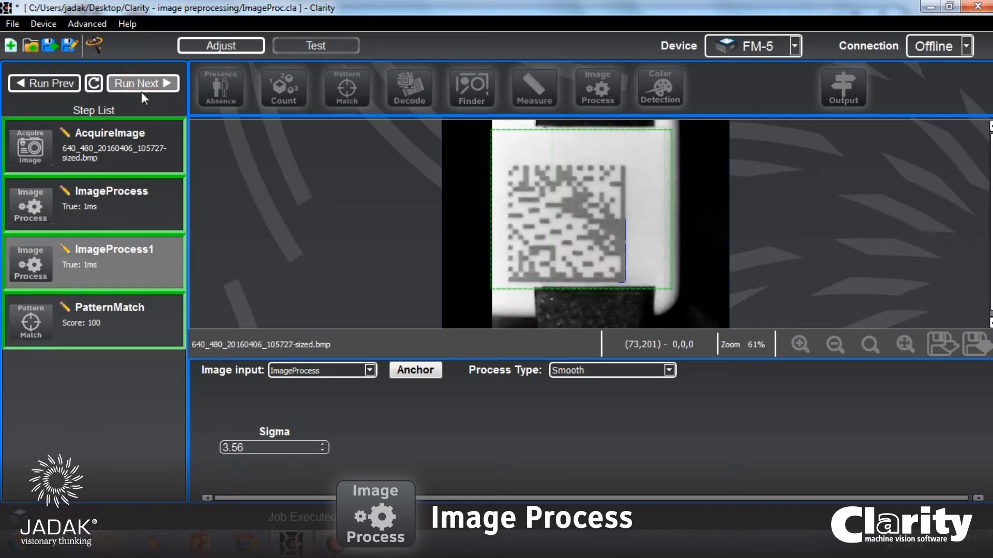
# Run the job through the sample images again, ending on 105727, to compare the PatternMatch scores.
pyautogui.click(141, 83)
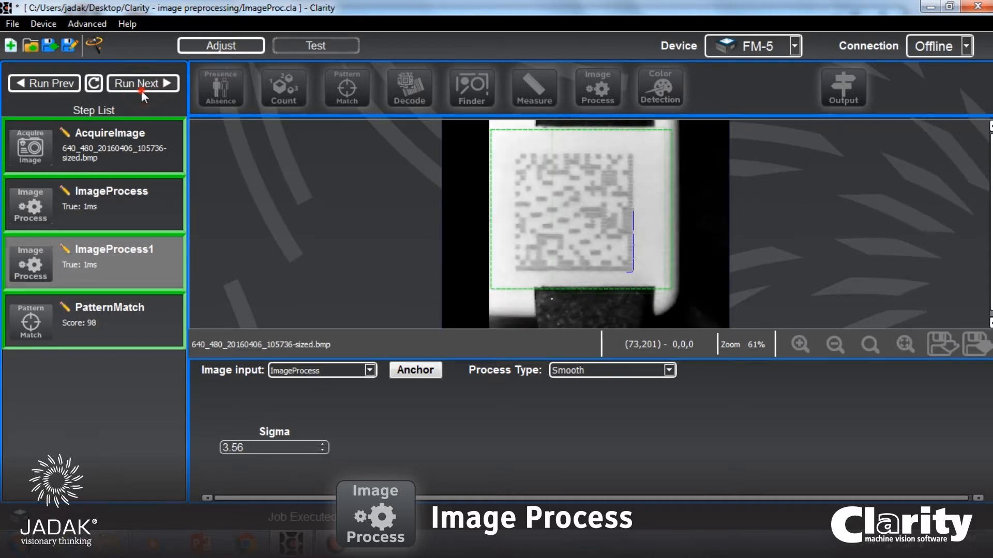
pyautogui.click(141, 83)
pyautogui.click(141, 91)
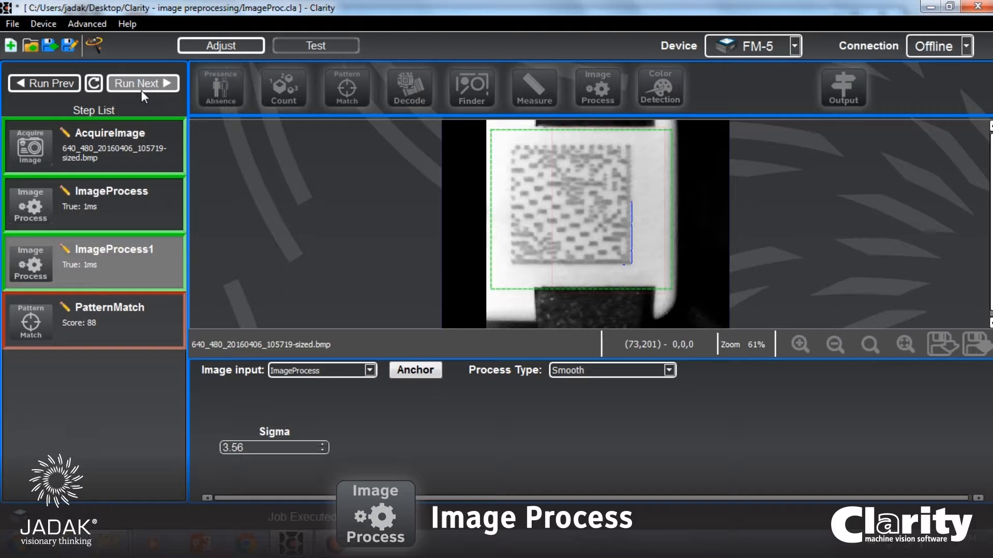
pyautogui.click(141, 91)
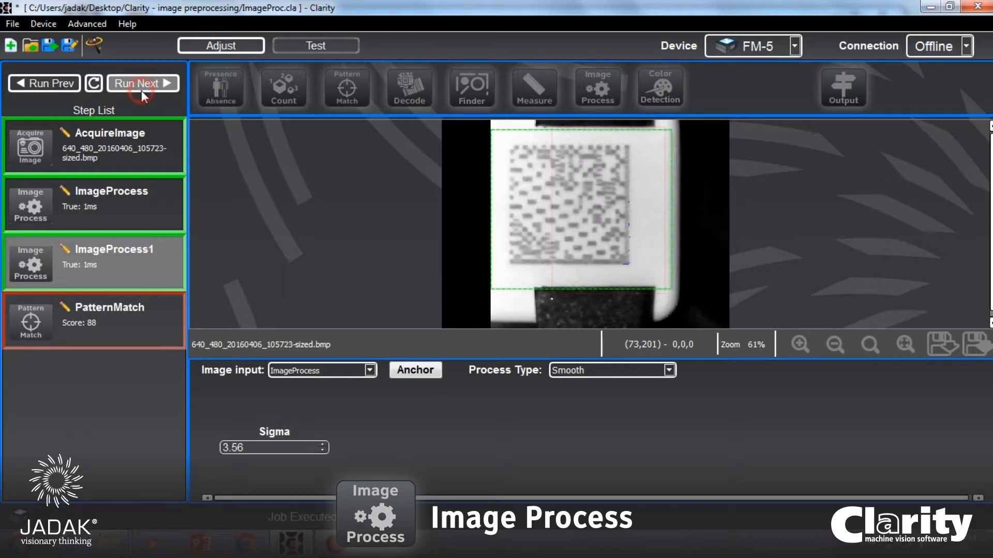
pyautogui.click(141, 91)
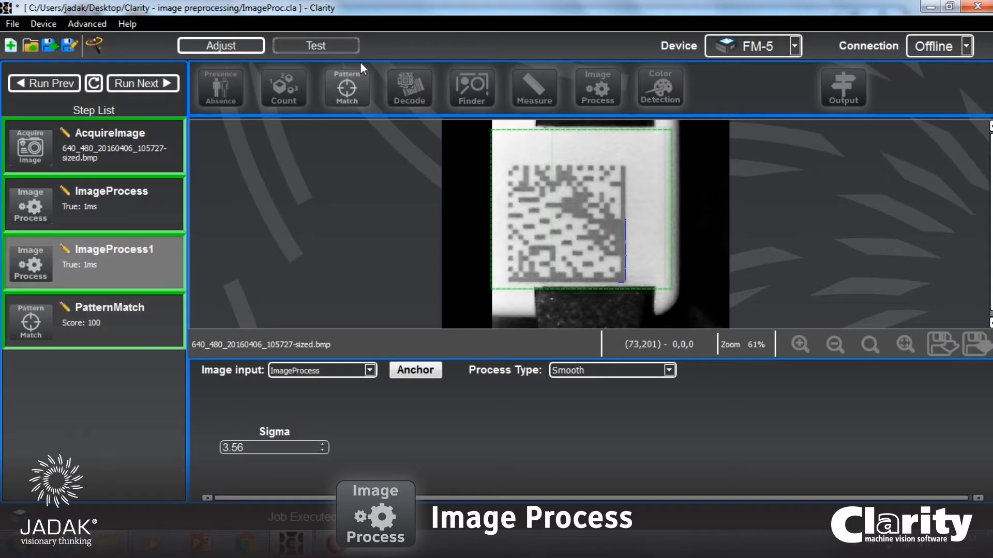
# Add a Decode step on ImageProcess1 and enlarge its region to enclose the whole Data Matrix code.
pyautogui.click(417, 90)
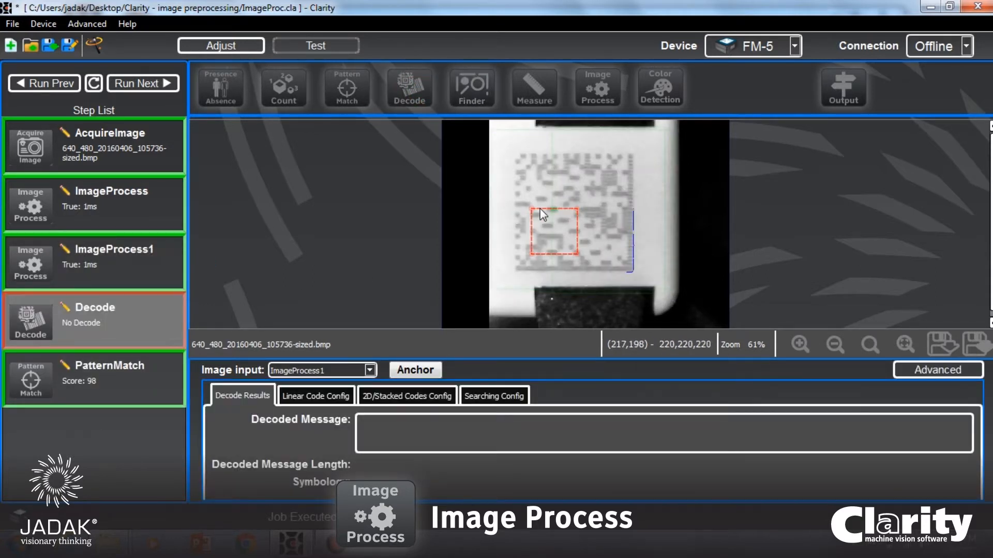
pyautogui.moveTo(535, 207); pyautogui.dragTo(494, 151)
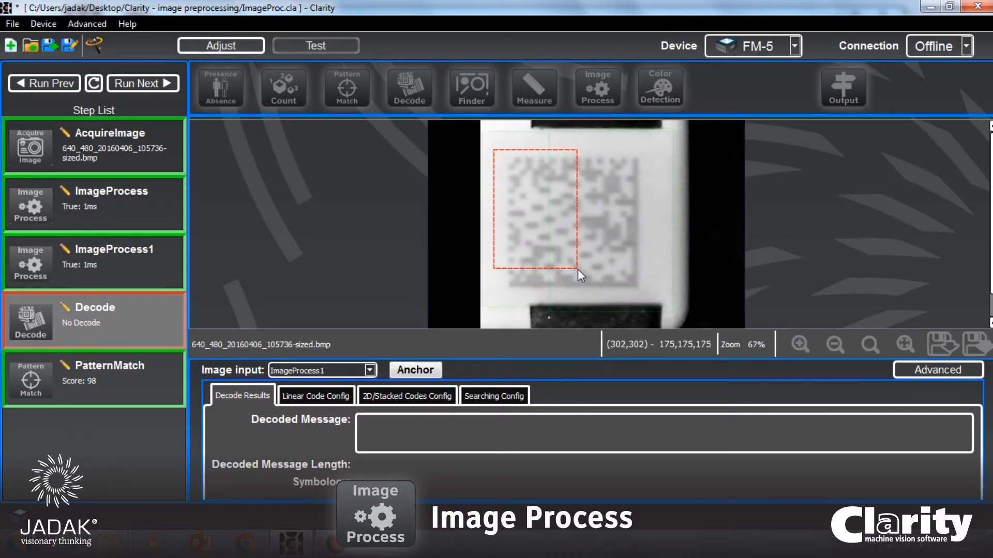
pyautogui.moveTo(573, 266); pyautogui.dragTo(660, 299)
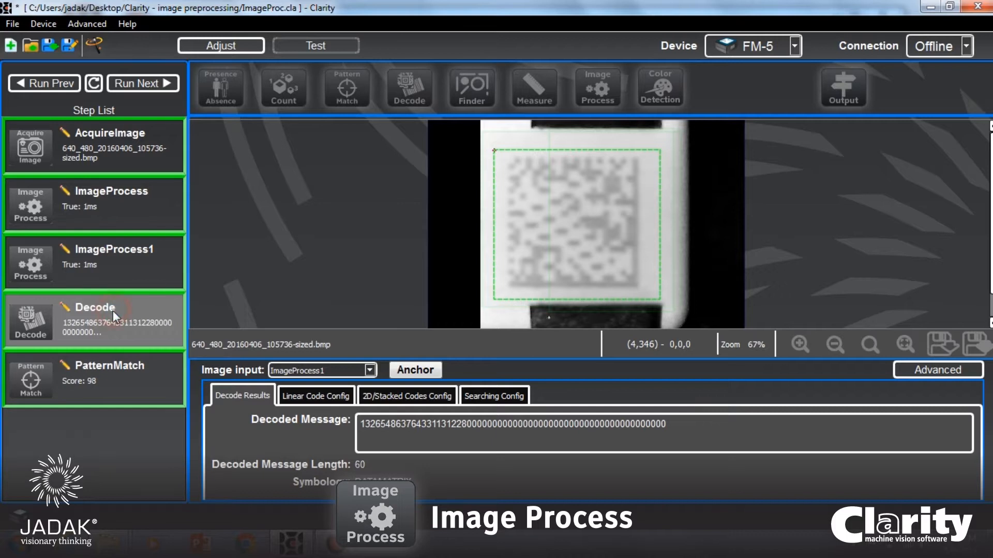
# Move PatternMatch up ahead of Decode in the step list and anchor Decode to PatternMatch.
pyautogui.click(118, 375)
pyautogui.rightClick(121, 377)
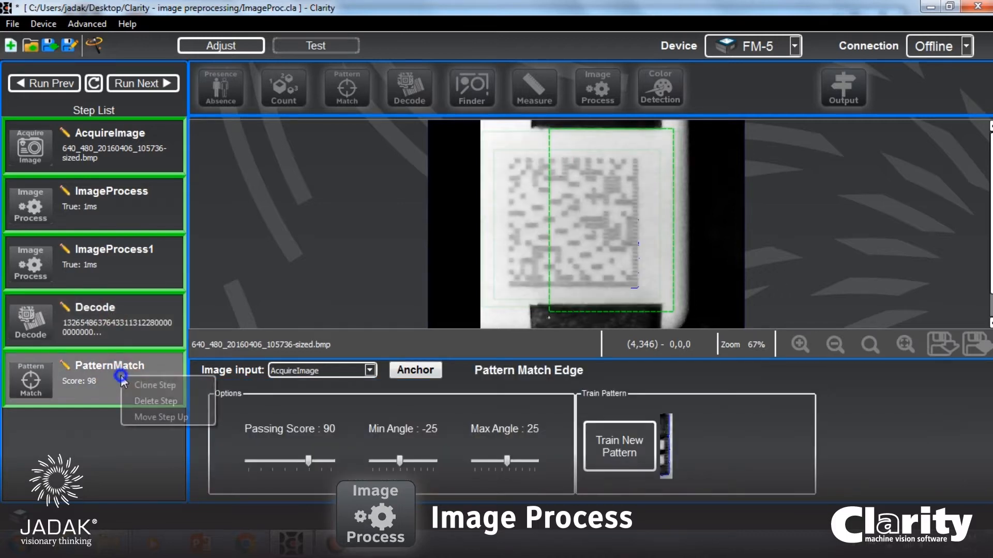
pyautogui.click(158, 418)
pyautogui.click(91, 396)
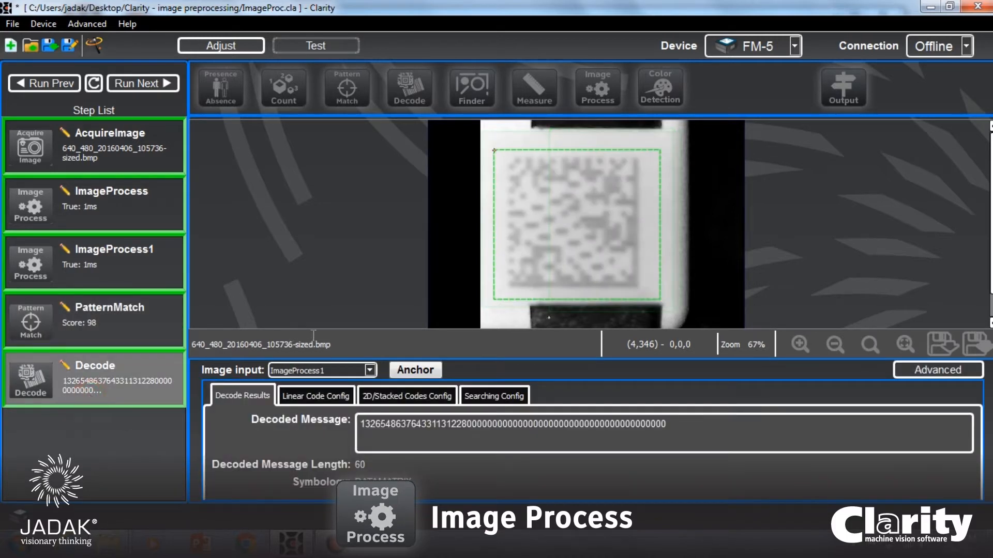
pyautogui.click(415, 369)
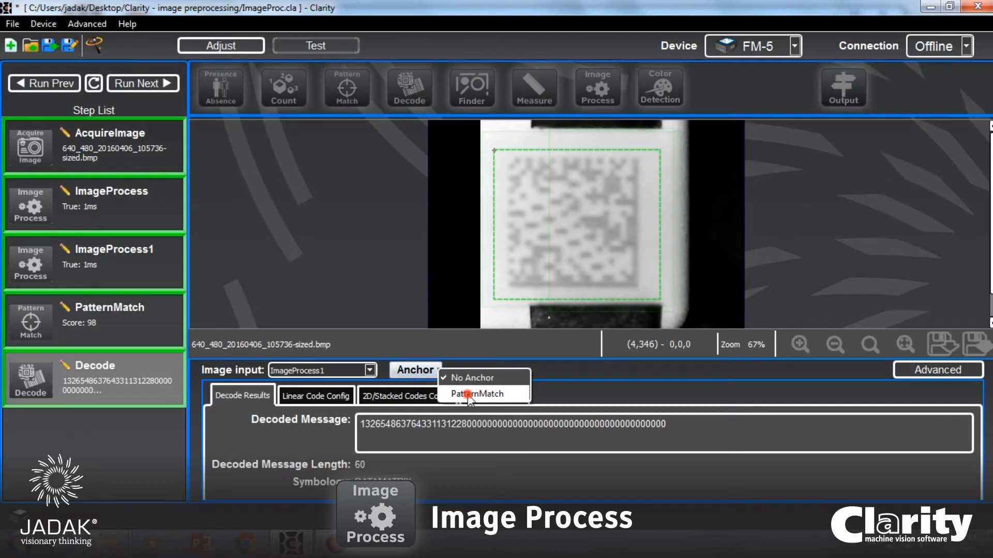
pyautogui.click(465, 393)
# Set the image input of PatternMatch to ImageProcess1.
pyautogui.click(154, 319)
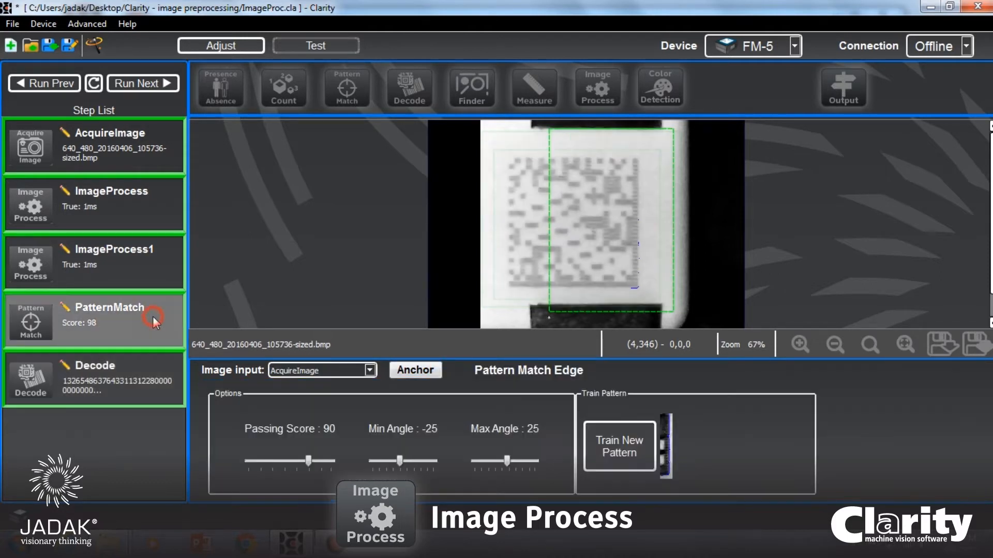
pyautogui.click(352, 370)
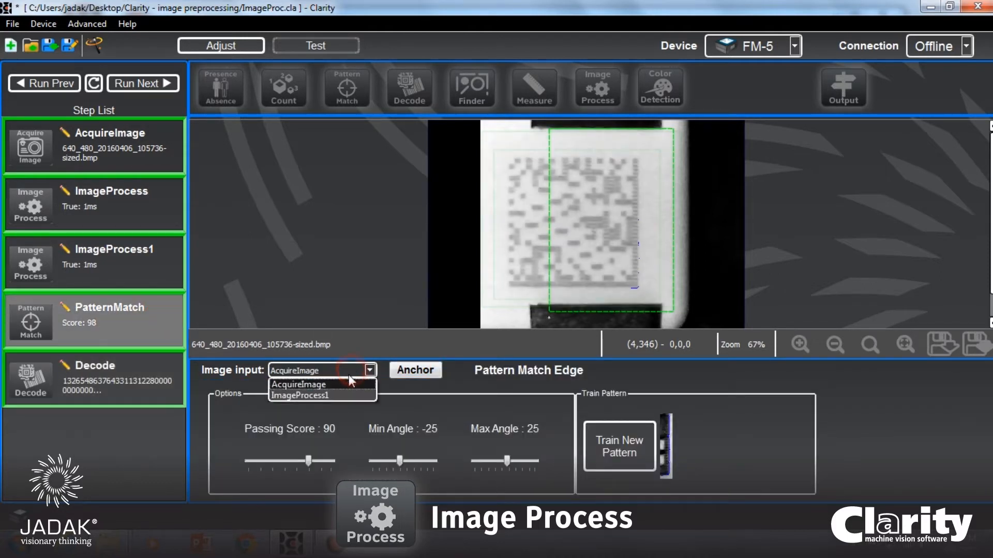
pyautogui.click(333, 396)
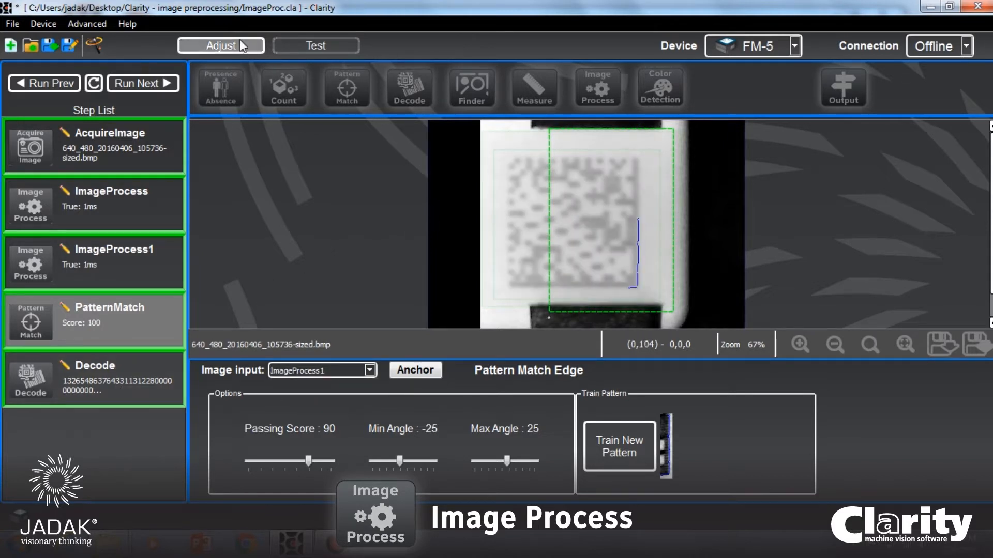
# Cycle the job repeatedly through the sample images with Decode selected, ending on 105736, to check which codes decode from the smoothed image.
pyautogui.click(138, 81)
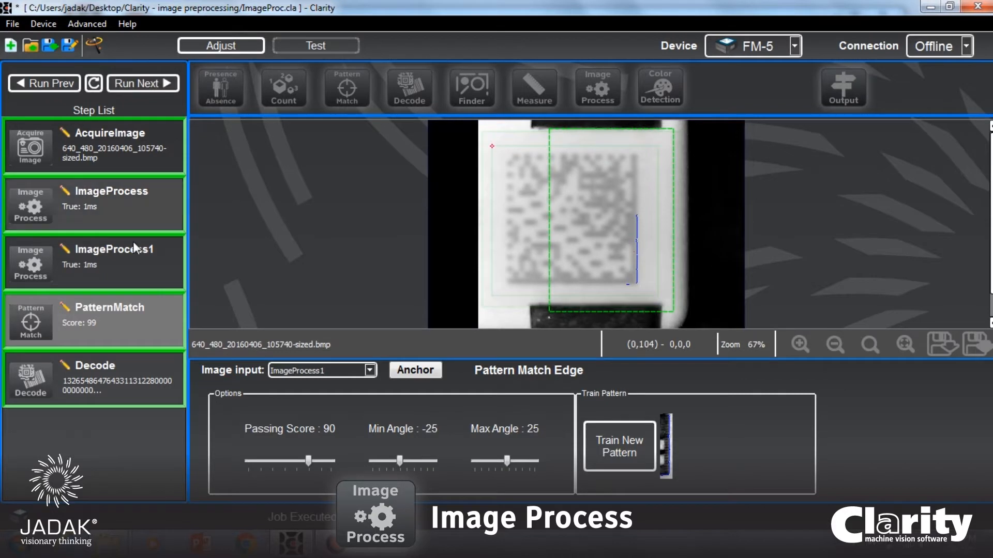
pyautogui.click(111, 377)
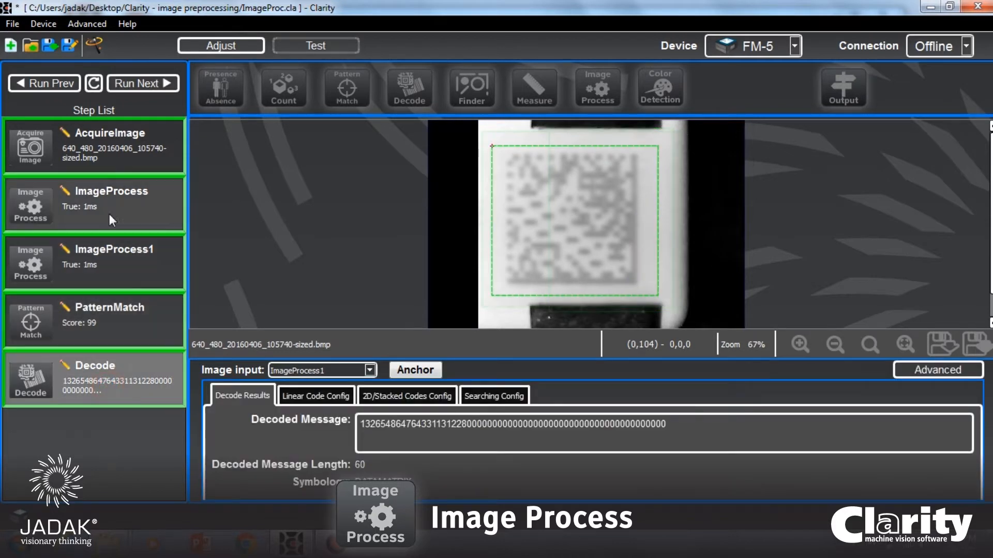
pyautogui.click(132, 83)
pyautogui.click(132, 80)
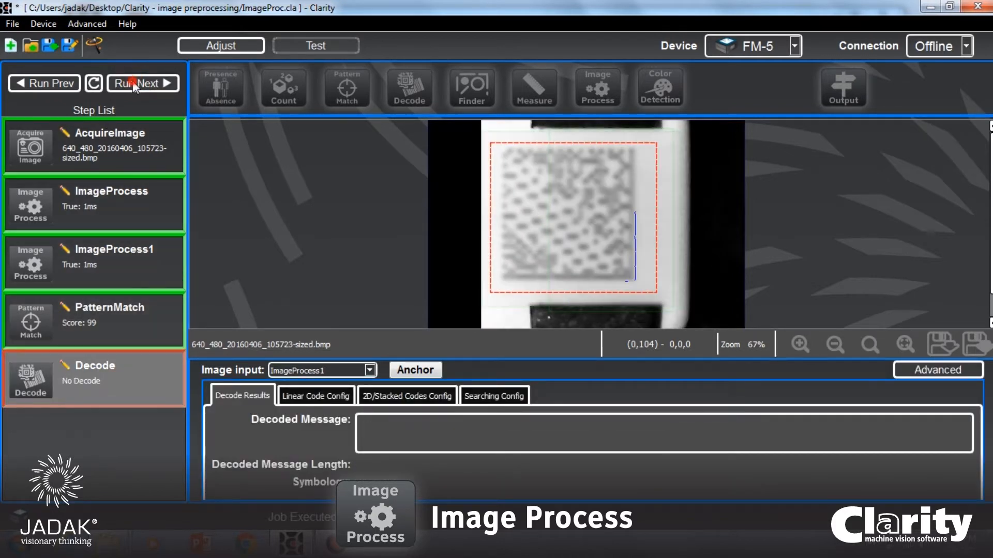
pyautogui.click(132, 81)
pyautogui.click(132, 82)
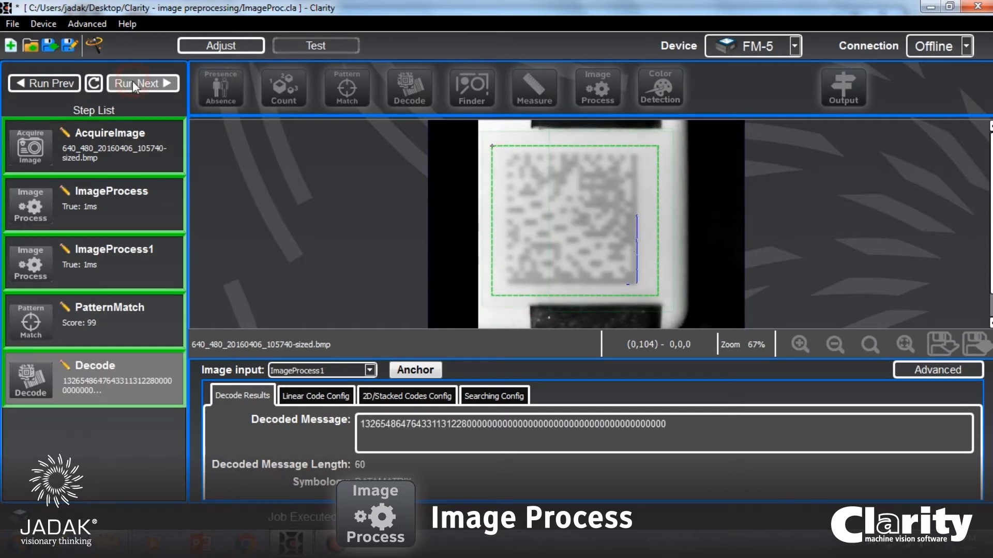
pyautogui.click(132, 83)
pyautogui.click(132, 83)
pyautogui.click(133, 81)
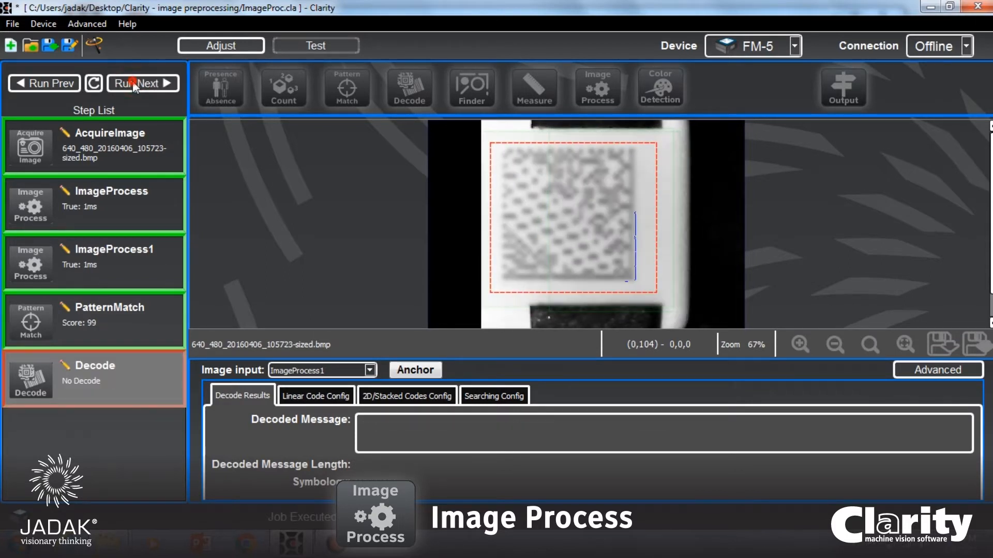
pyautogui.click(132, 82)
pyautogui.click(133, 81)
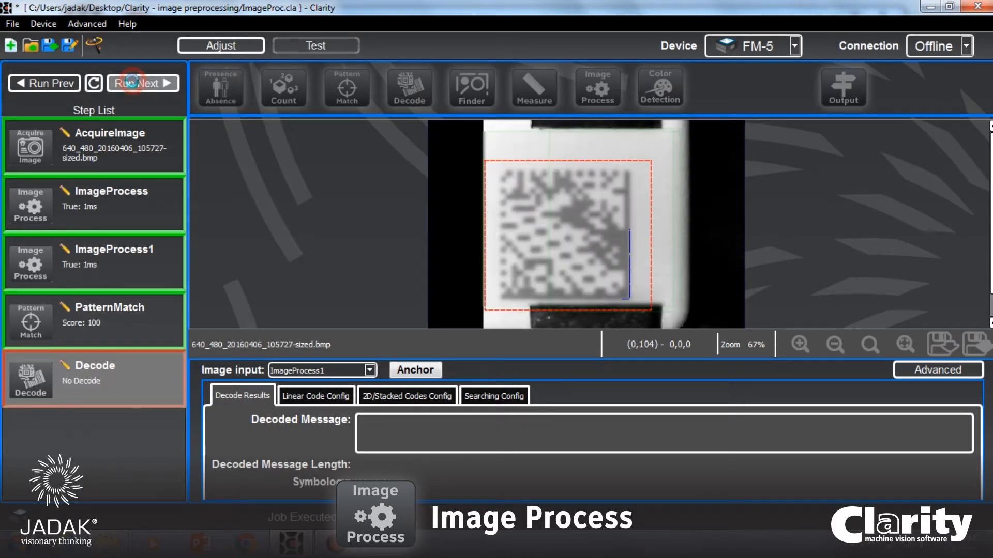
pyautogui.click(132, 82)
pyautogui.click(132, 82)
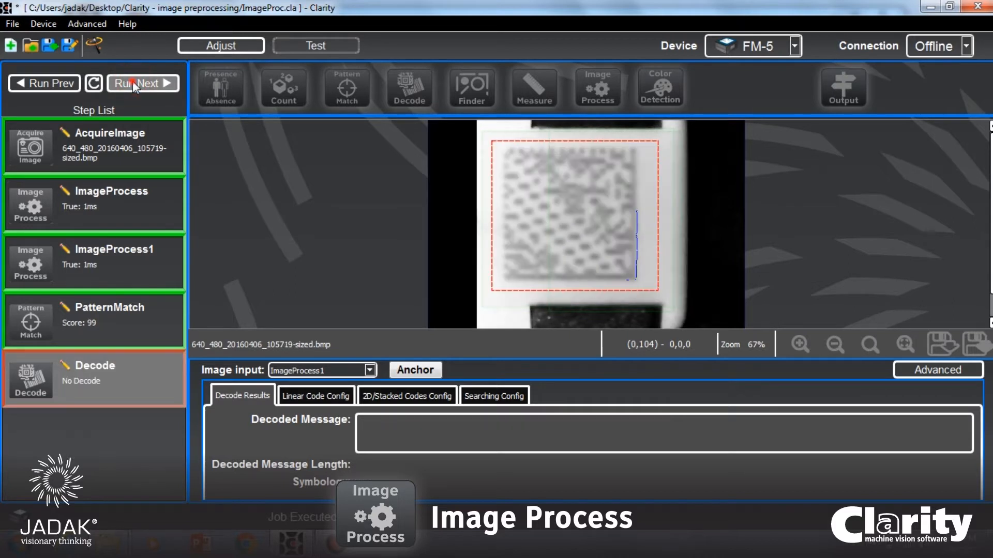
pyautogui.click(132, 82)
pyautogui.click(133, 81)
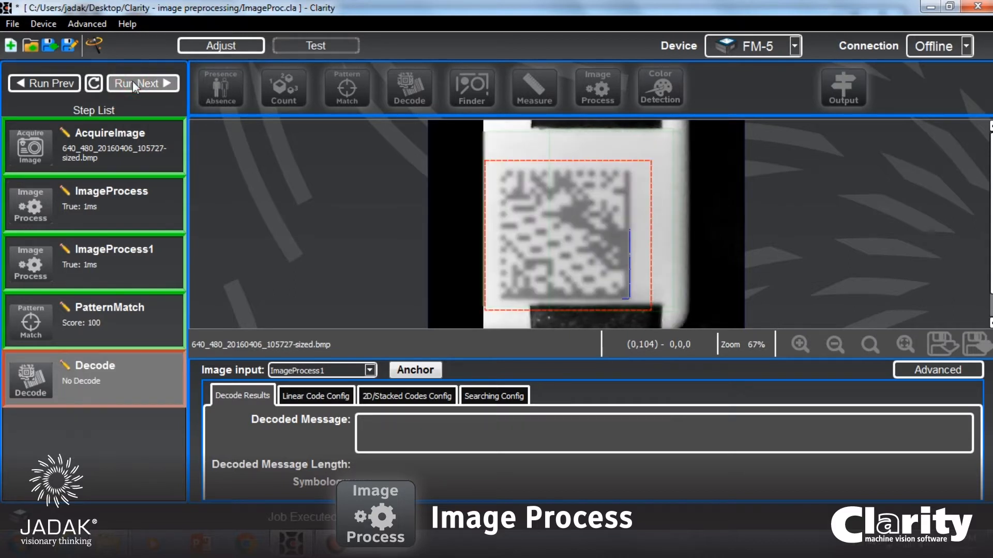
pyautogui.click(133, 82)
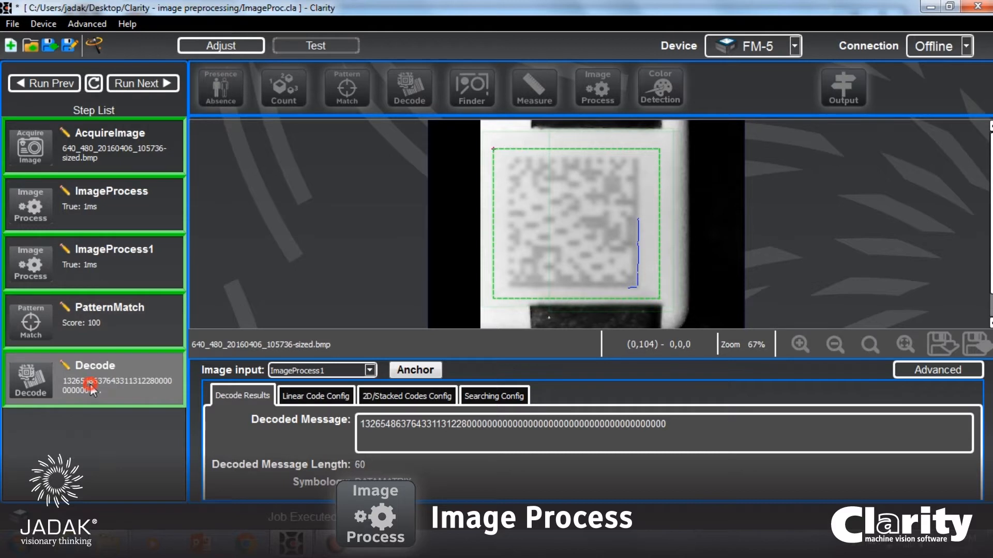
# Review the Decode image input options, keep ImageProcess1, and run the job on to image 105723.
pyautogui.click(369, 370)
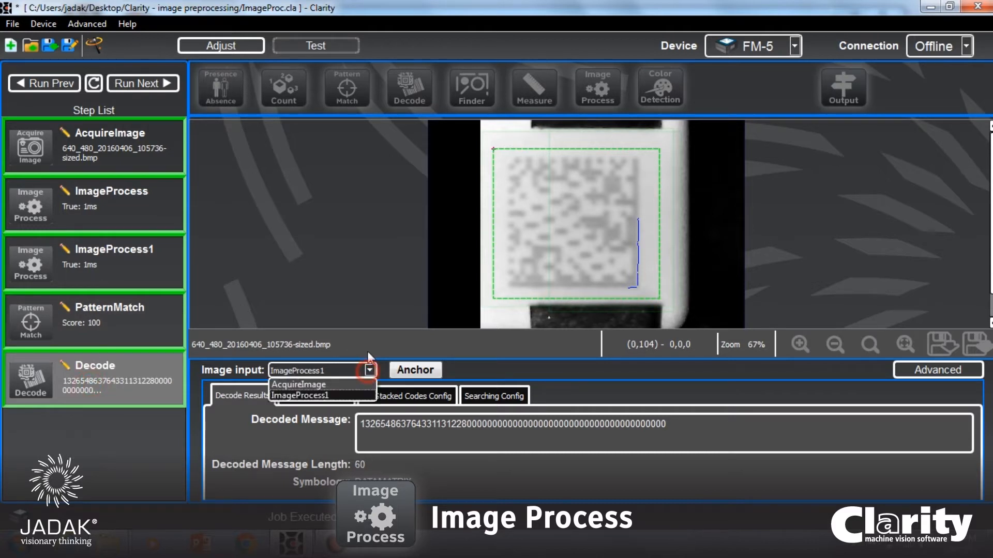
pyautogui.click(329, 395)
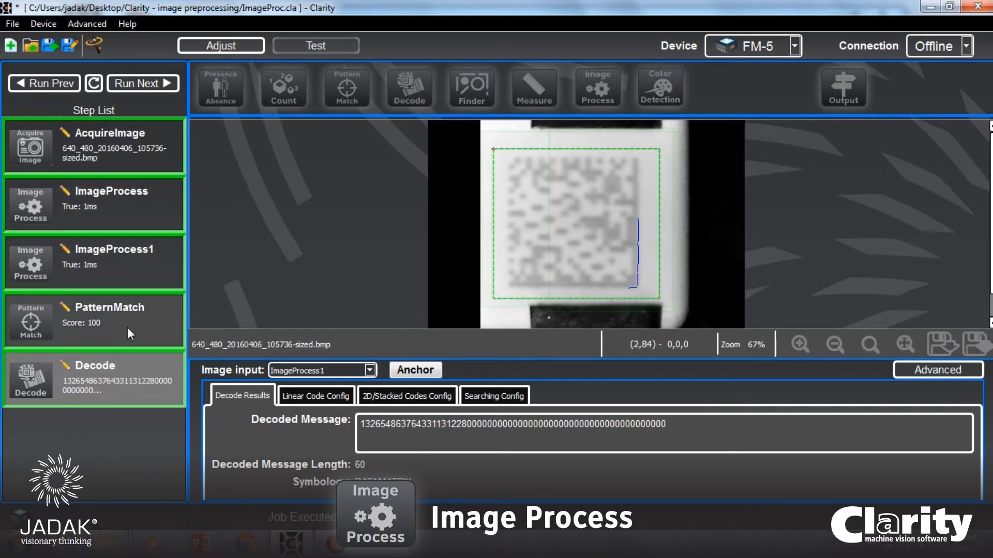
pyautogui.click(133, 88)
pyautogui.click(132, 85)
pyautogui.click(132, 85)
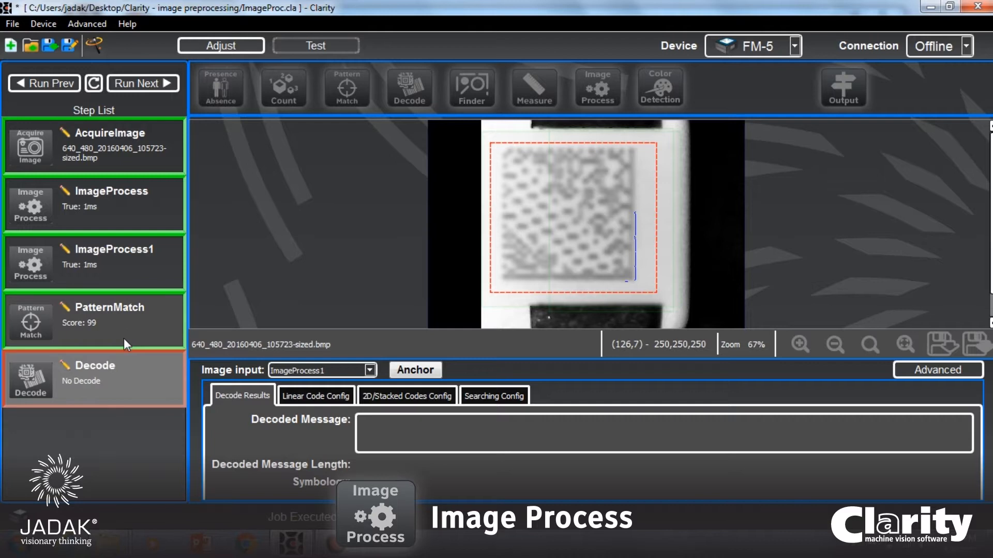
# Delete the Decode step from the job.
pyautogui.rightClick(129, 381)
pyautogui.click(191, 404)
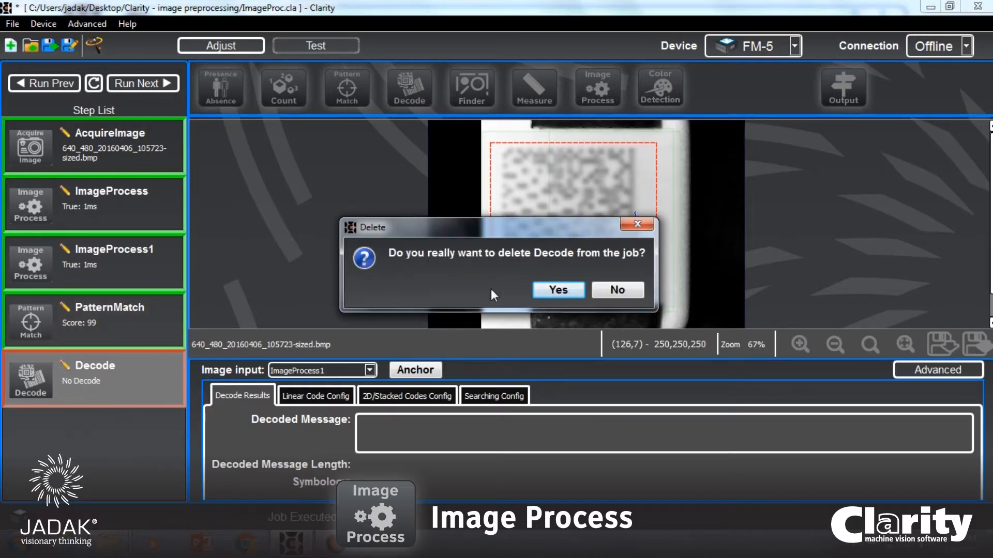
pyautogui.click(567, 289)
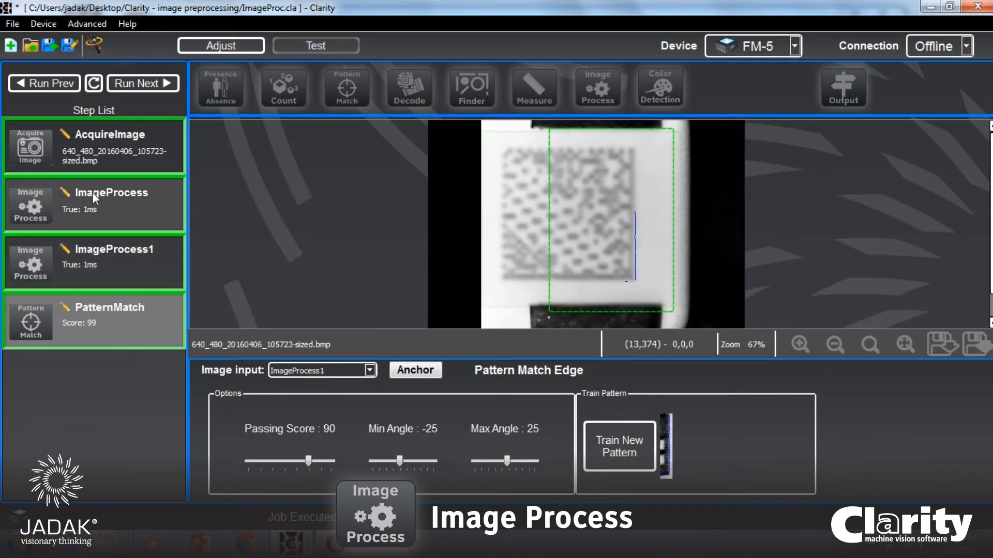
# Add a third Image Process step after PatternMatch with AcquireImage as input and process type Convert To Grayscale.
pyautogui.click(607, 90)
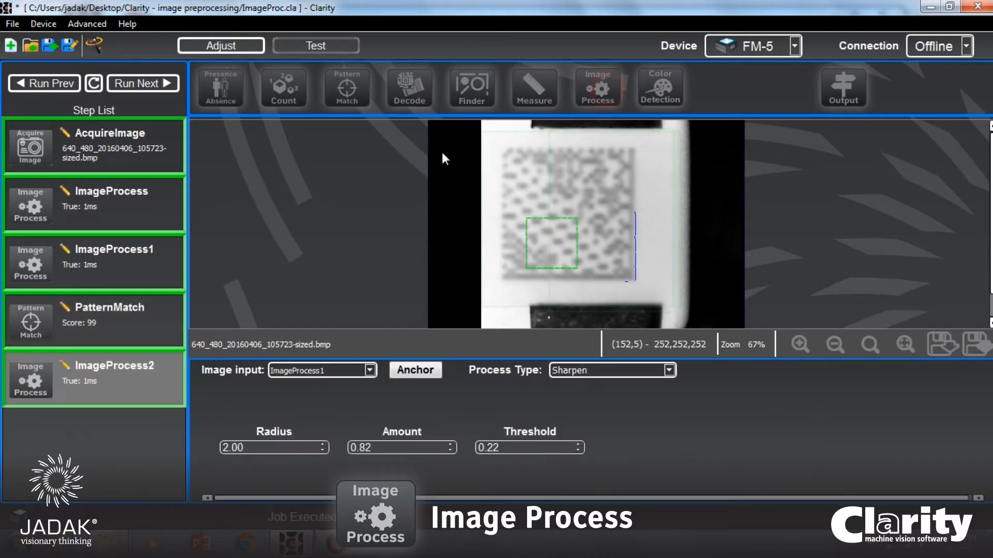
pyautogui.rightClick(102, 377)
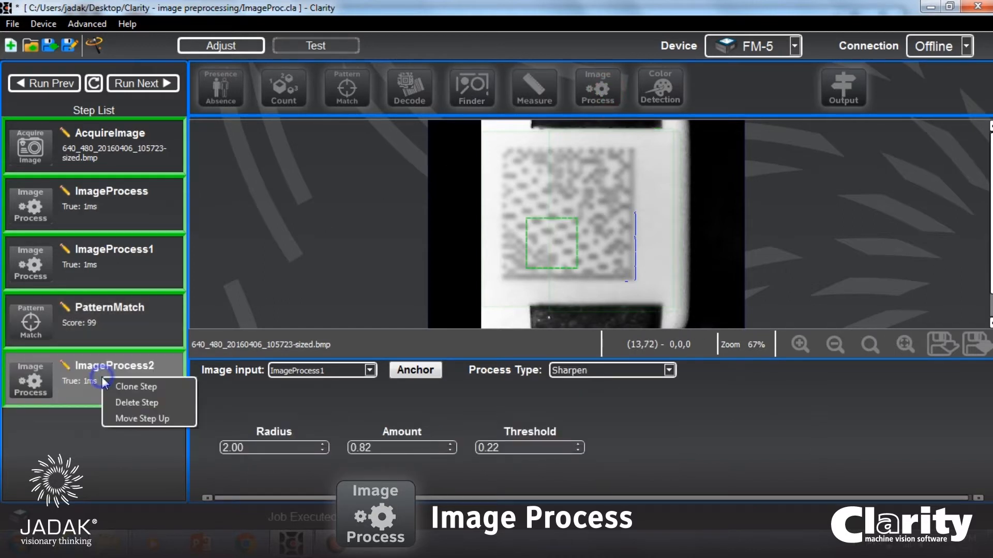
pyautogui.click(306, 371)
pyautogui.click(309, 385)
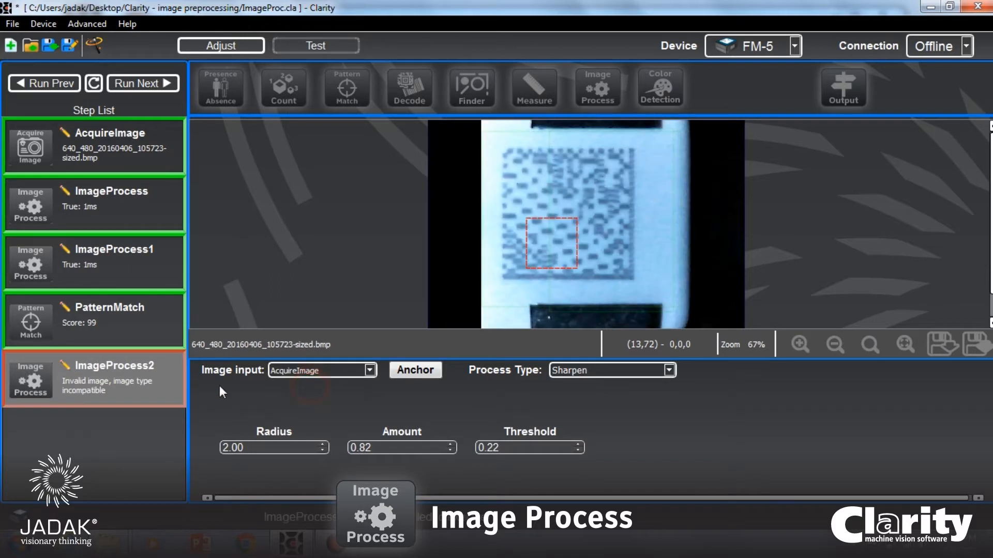
pyautogui.click(567, 374)
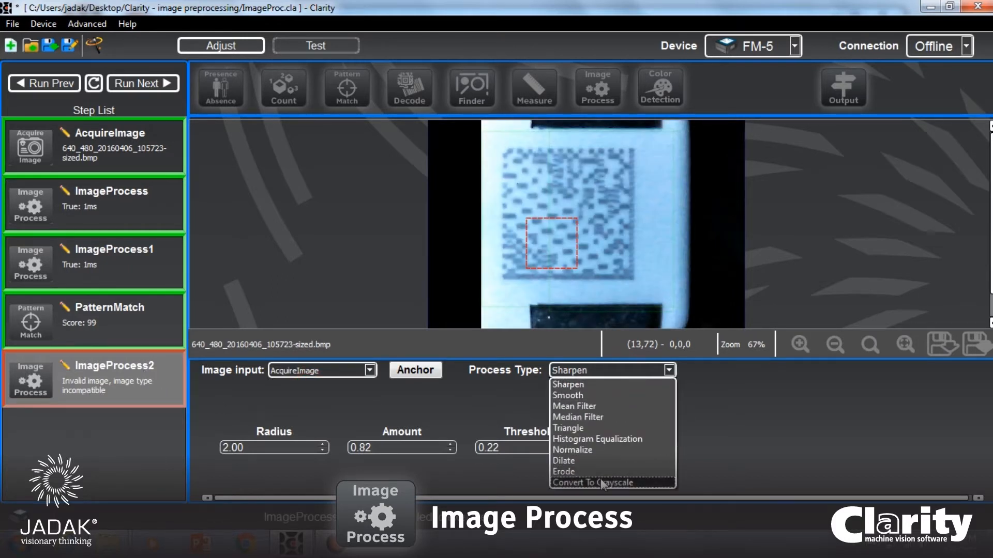
pyautogui.click(600, 484)
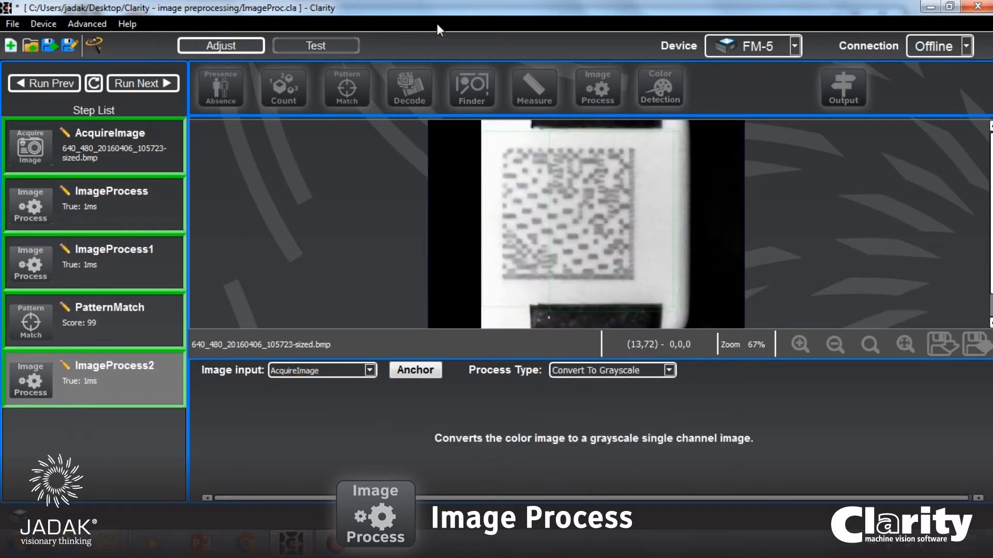
# Add a Decode step on ImageProcess2 and enlarge its region to enclose the whole code with a margin.
pyautogui.click(424, 89)
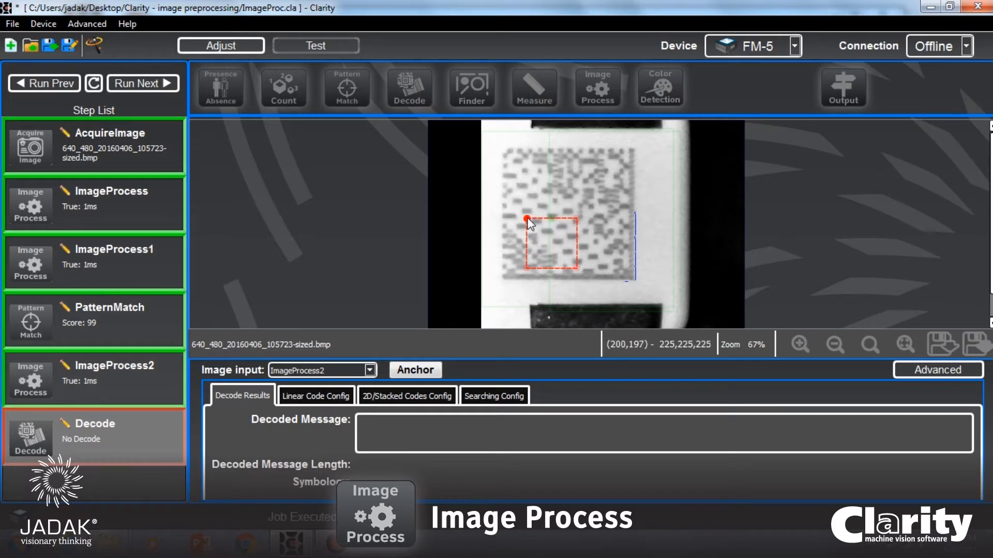
pyautogui.moveTo(527, 219); pyautogui.dragTo(489, 145)
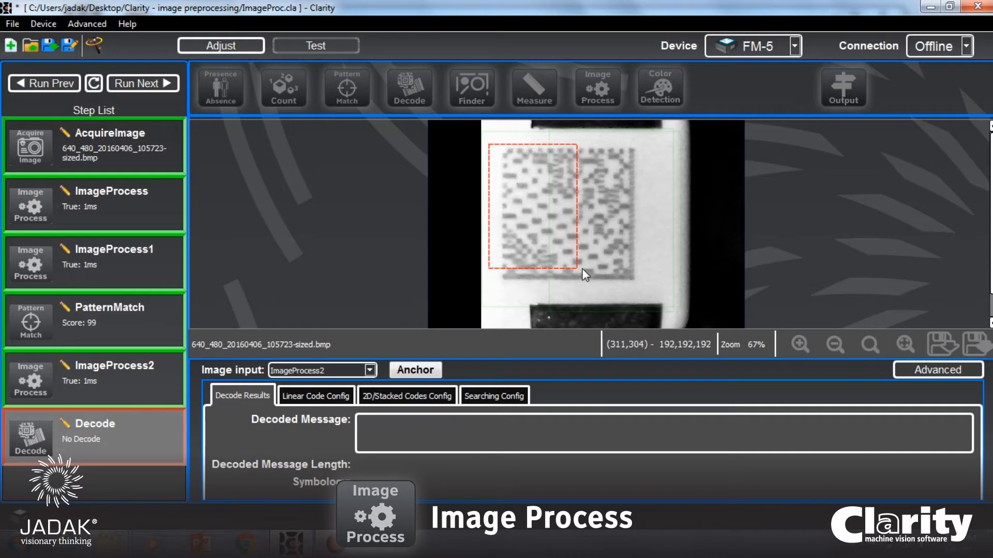
pyautogui.moveTo(576, 267); pyautogui.dragTo(656, 291)
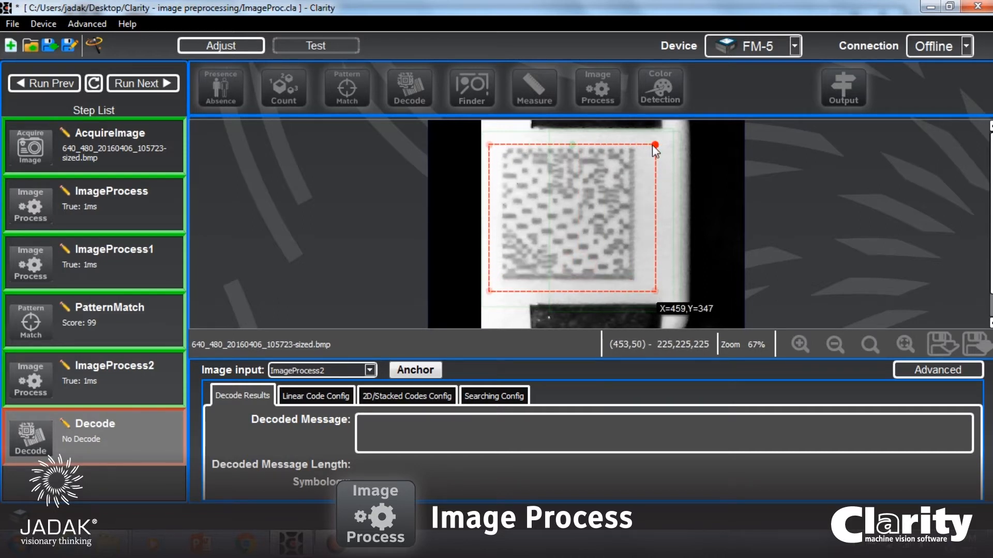
# Fit the Decode region around the whole Data Matrix code with a margin and anchor it to the pattern match.
pyautogui.moveTo(653, 145); pyautogui.dragTo(647, 137)
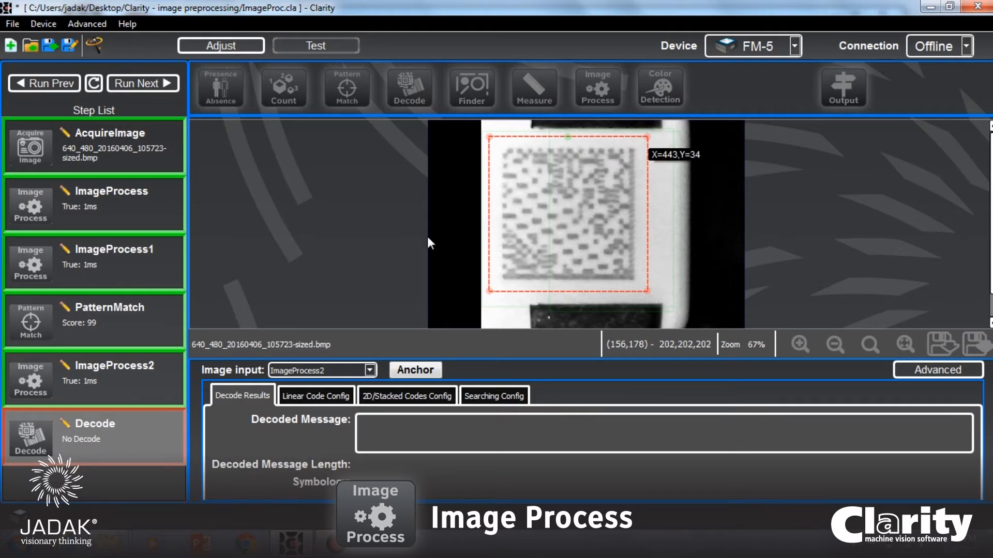
pyautogui.click(394, 370)
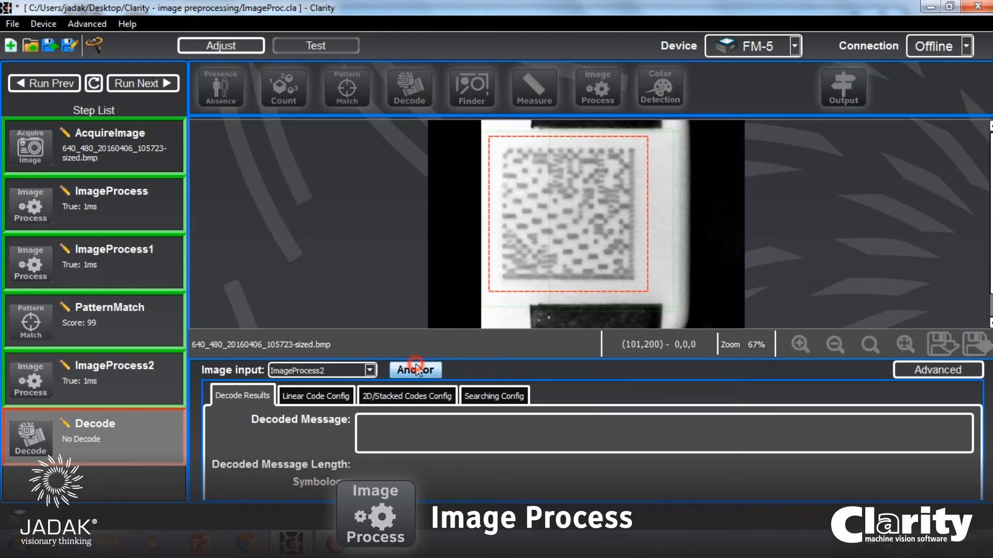
pyautogui.click(453, 391)
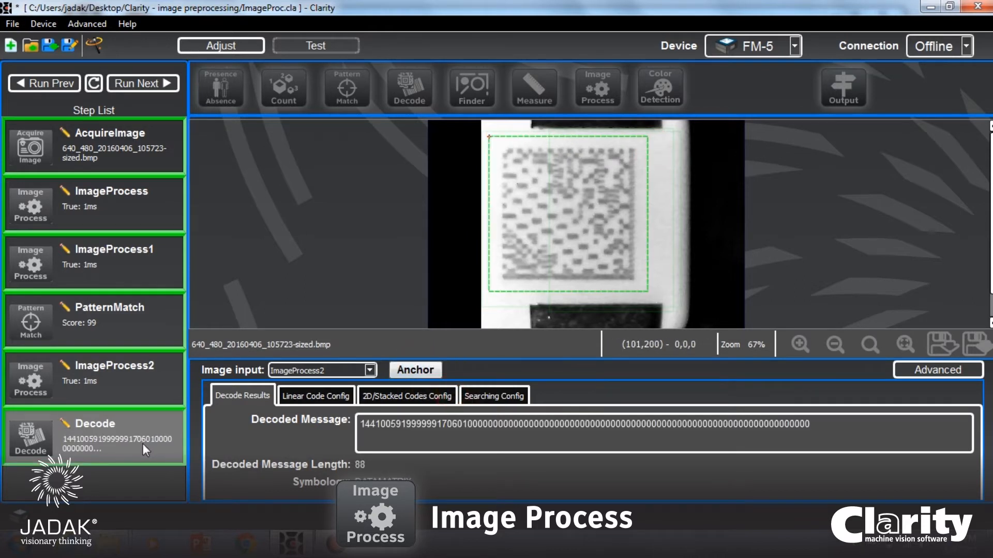
# Run the job repeatedly through the sample images to check how reliably the Decode step reads codes from ImageProcess2.
pyautogui.click(133, 84)
pyautogui.click(132, 84)
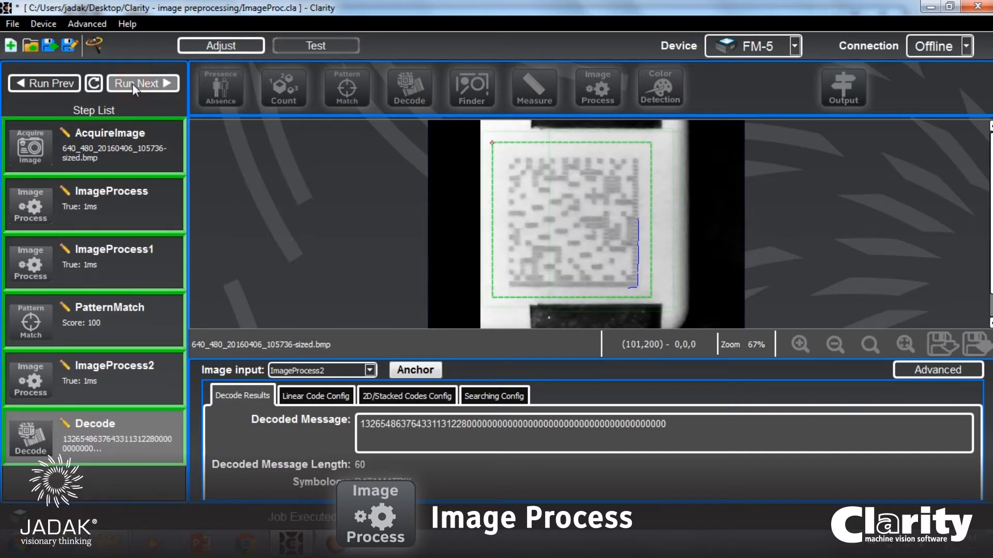
pyautogui.click(133, 83)
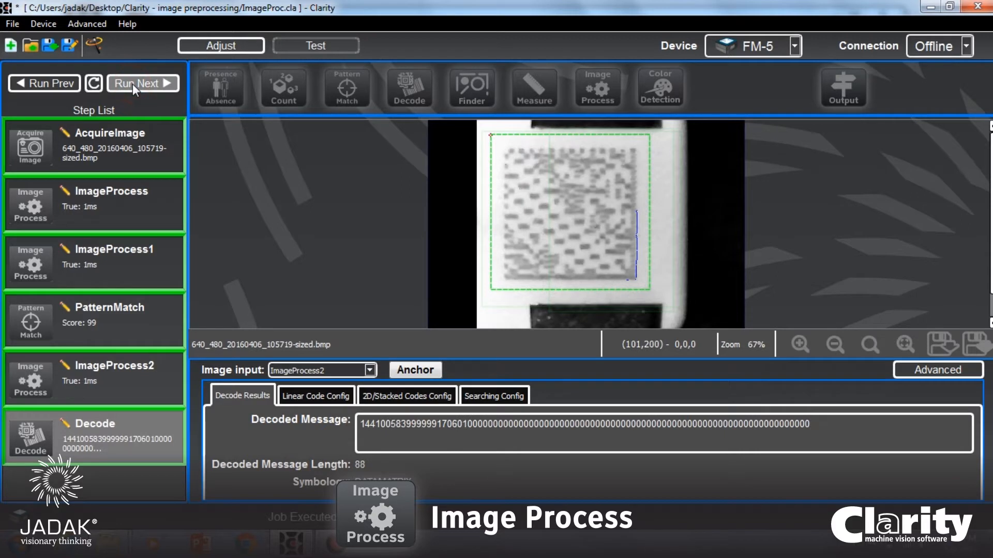
pyautogui.click(133, 84)
pyautogui.click(132, 84)
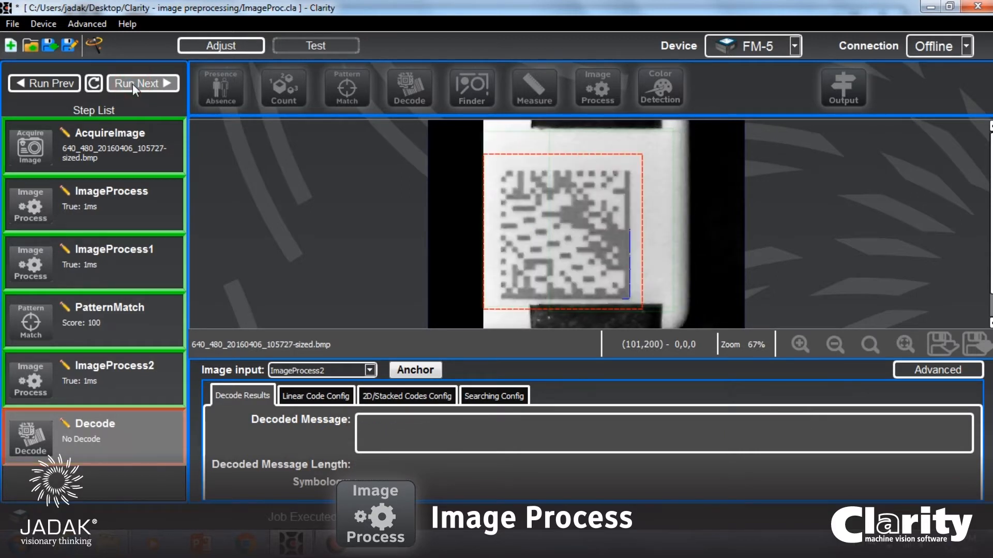
pyautogui.click(133, 83)
pyautogui.click(133, 84)
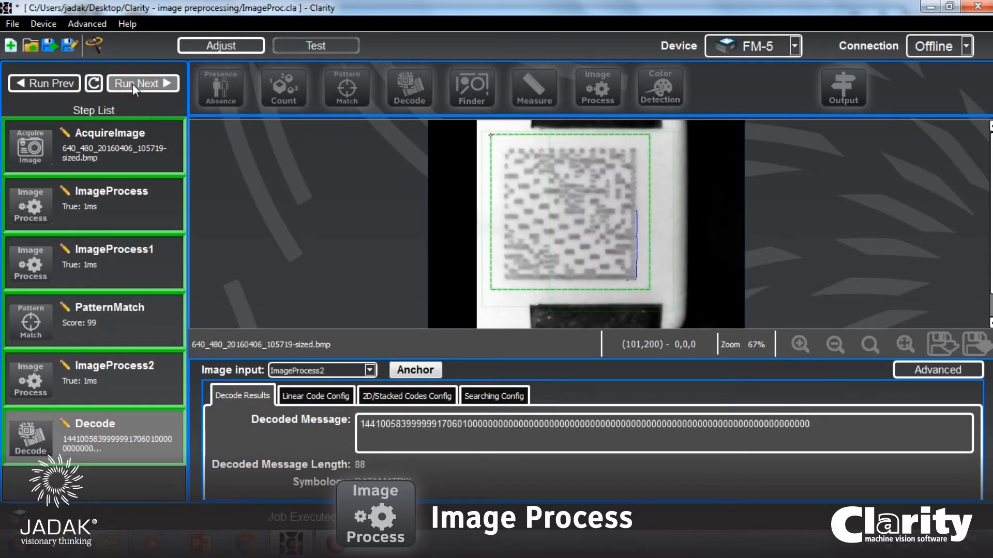
pyautogui.click(133, 83)
pyautogui.click(132, 84)
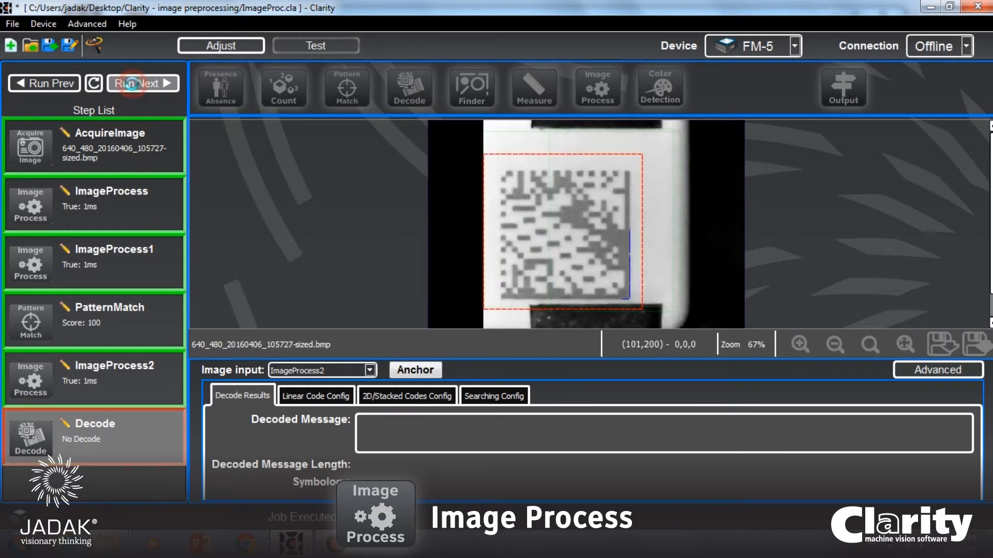
pyautogui.click(133, 84)
pyautogui.click(132, 84)
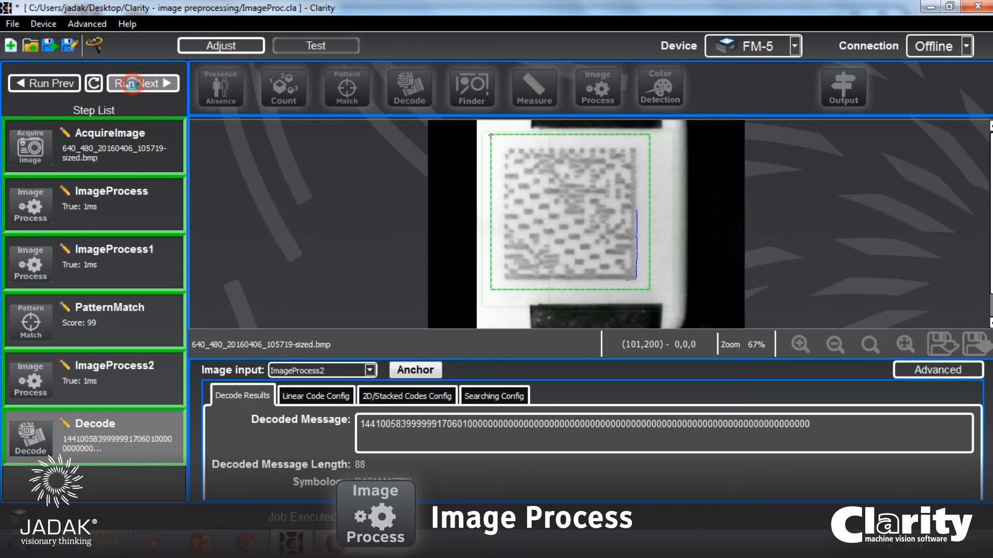
pyautogui.click(132, 84)
pyautogui.click(132, 84)
pyautogui.click(132, 84)
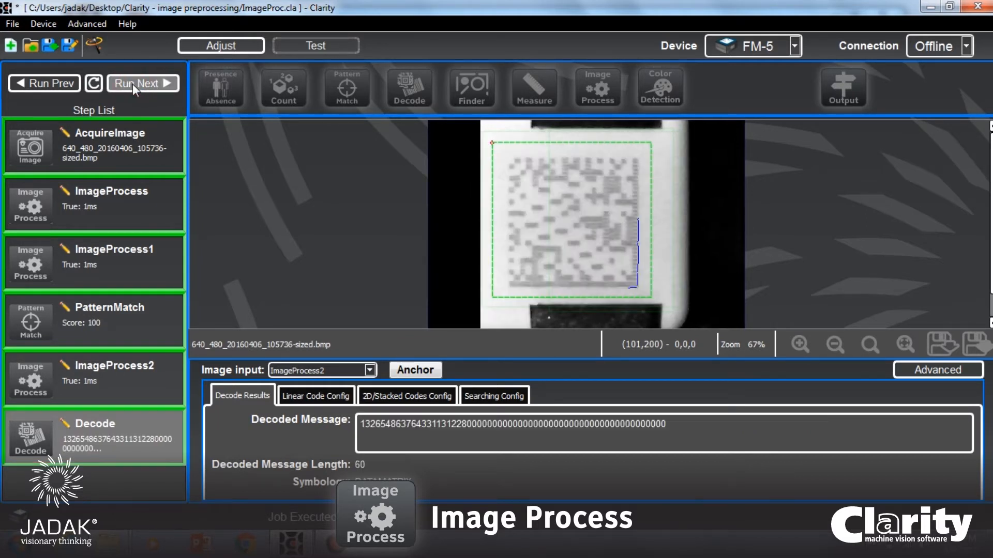
pyautogui.click(133, 84)
pyautogui.click(132, 83)
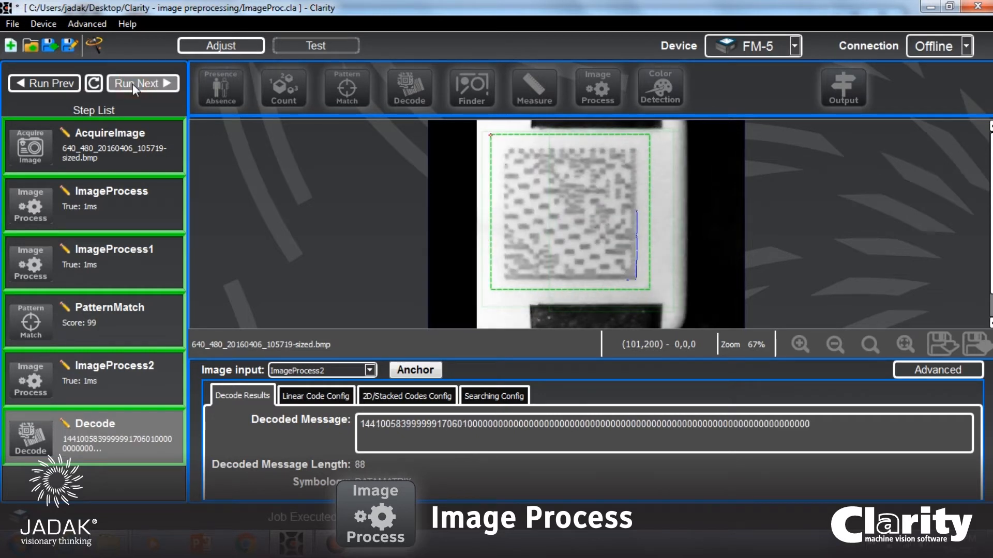
pyautogui.click(132, 83)
pyautogui.click(132, 83)
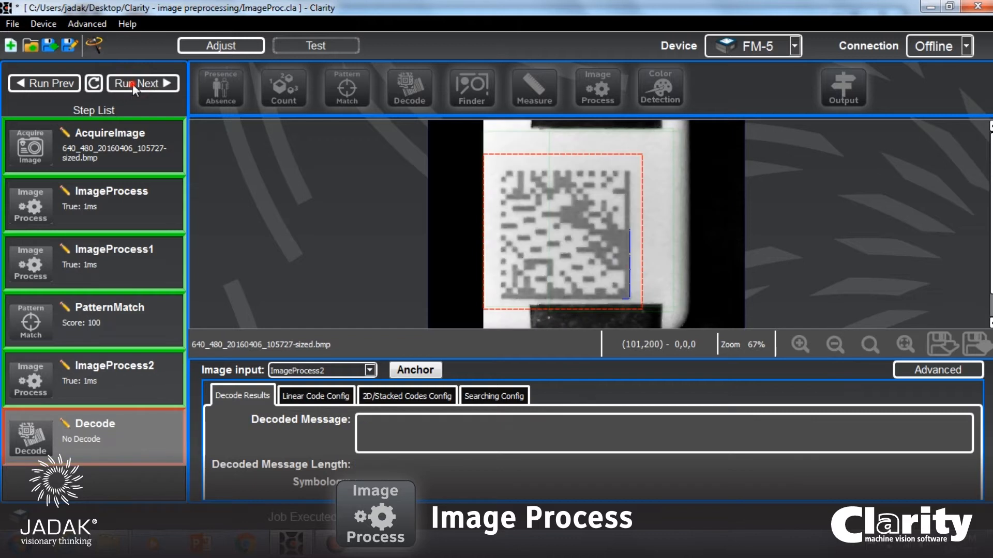
pyautogui.click(132, 84)
pyautogui.click(133, 84)
pyautogui.click(133, 83)
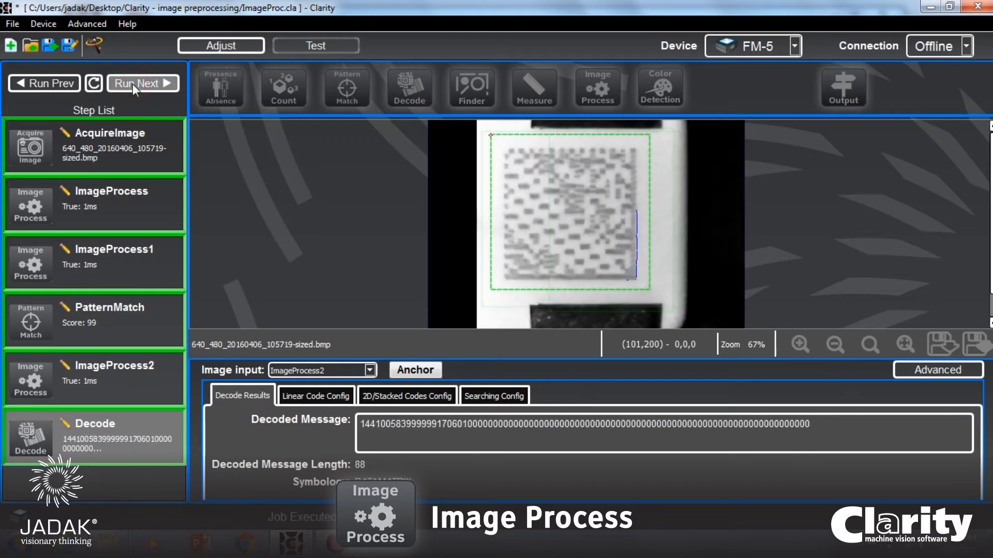
pyautogui.click(133, 84)
pyautogui.click(132, 84)
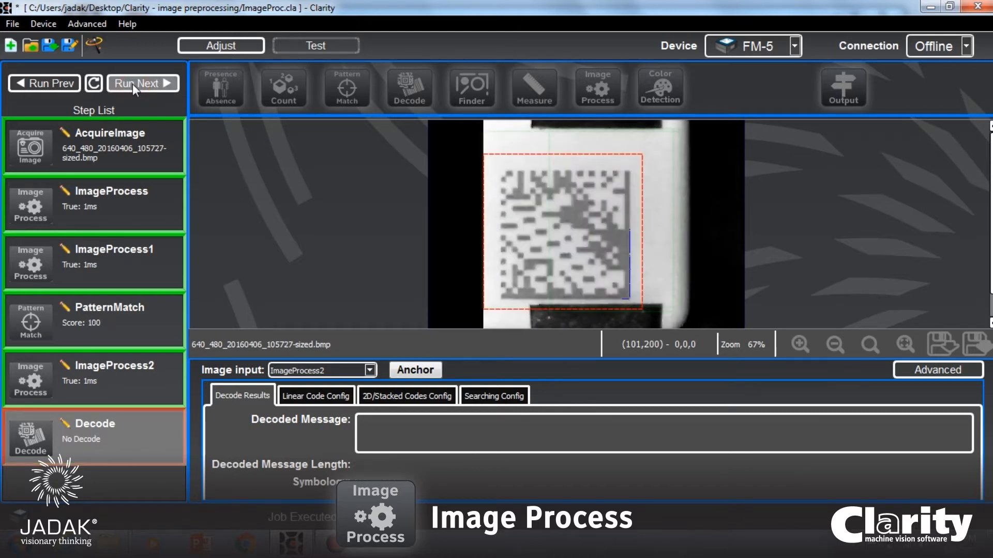
pyautogui.click(133, 84)
pyautogui.click(133, 84)
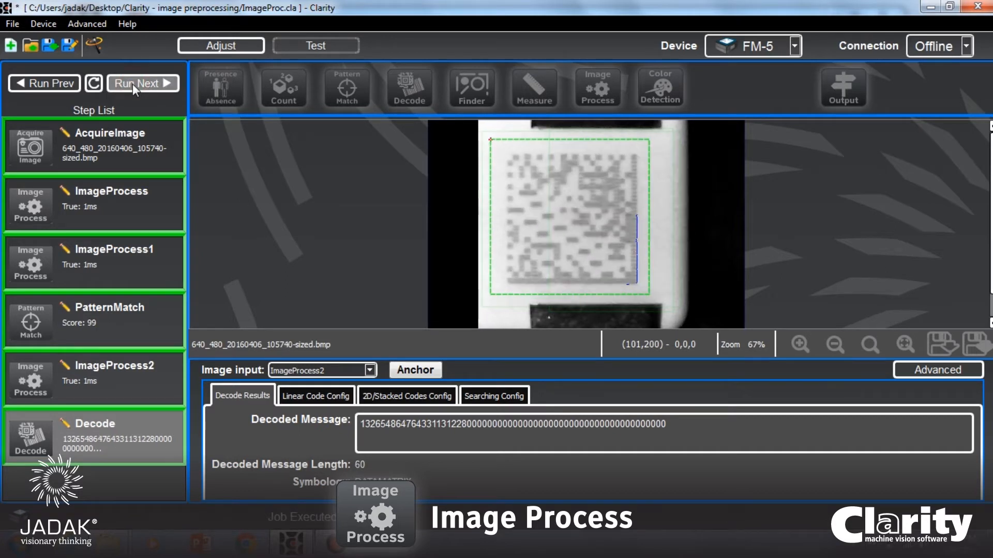
pyautogui.click(132, 84)
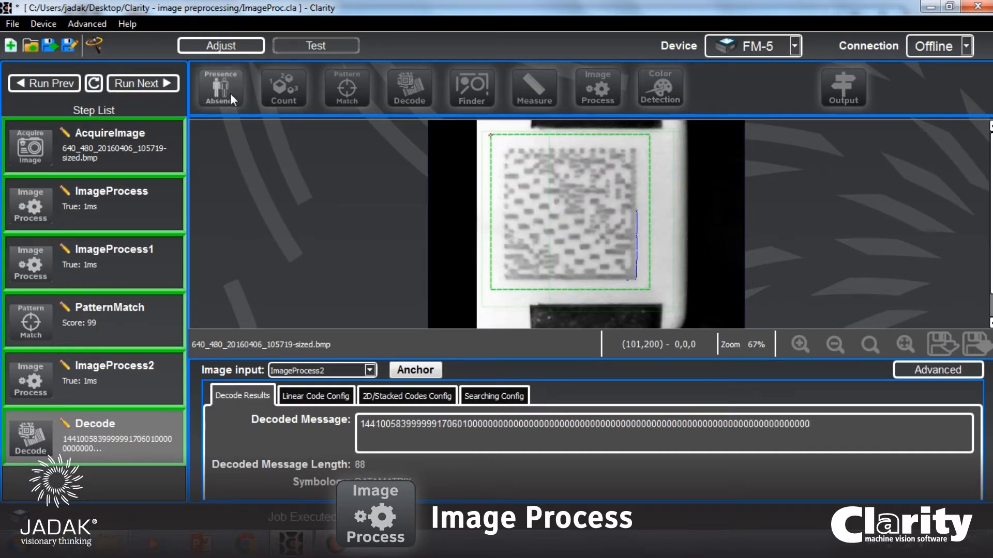
# Delete the Decode step that reads from ImageProcess2.
pyautogui.rightClick(134, 440)
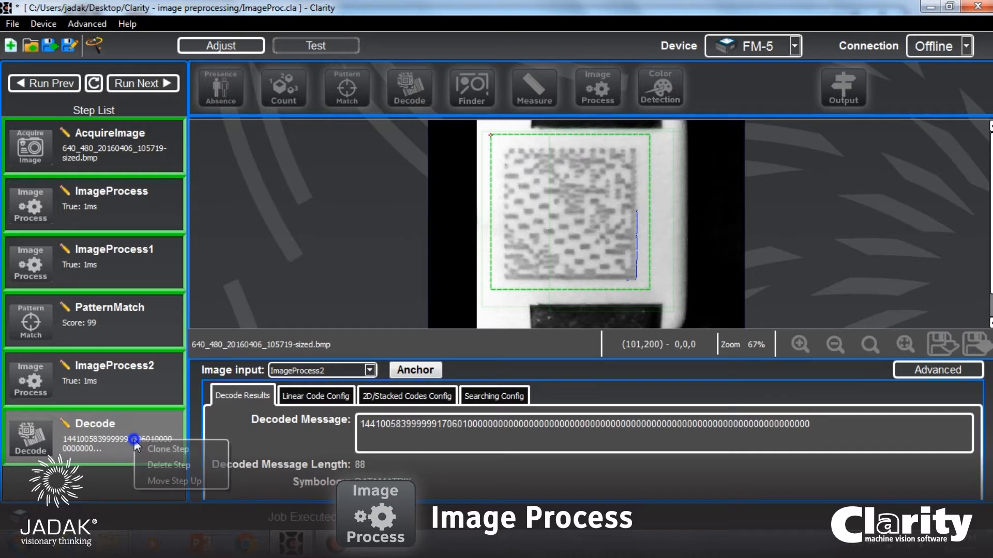
pyautogui.click(165, 460)
pyautogui.click(574, 291)
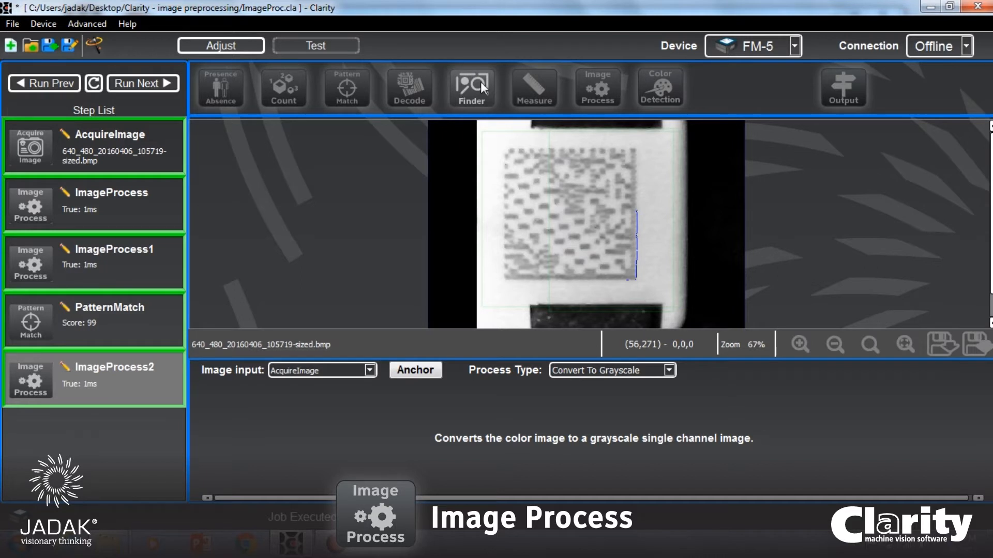
# Add a fourth Image Process step after ImageProcess2, with ImageProcess2 as its image input.
pyautogui.click(608, 84)
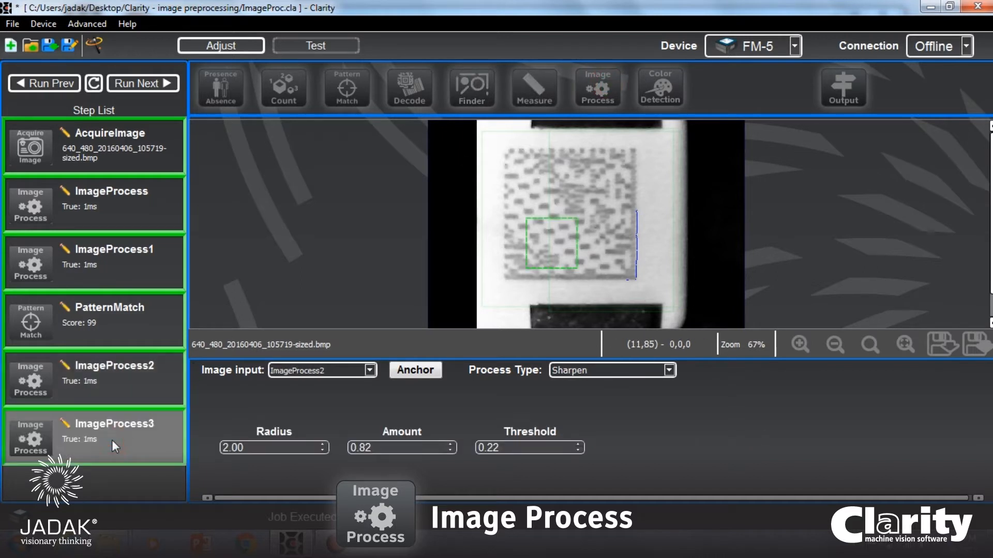
pyautogui.click(322, 368)
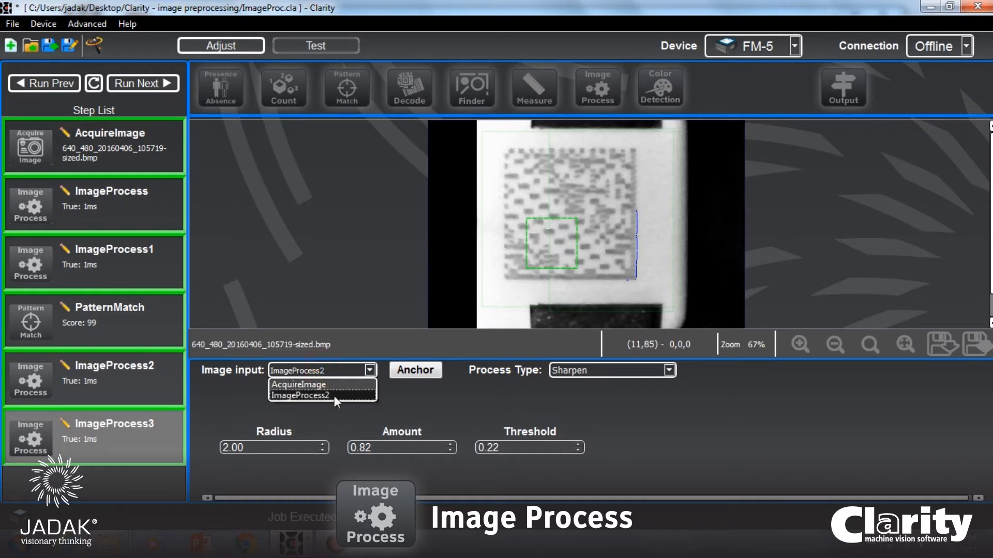
pyautogui.click(334, 396)
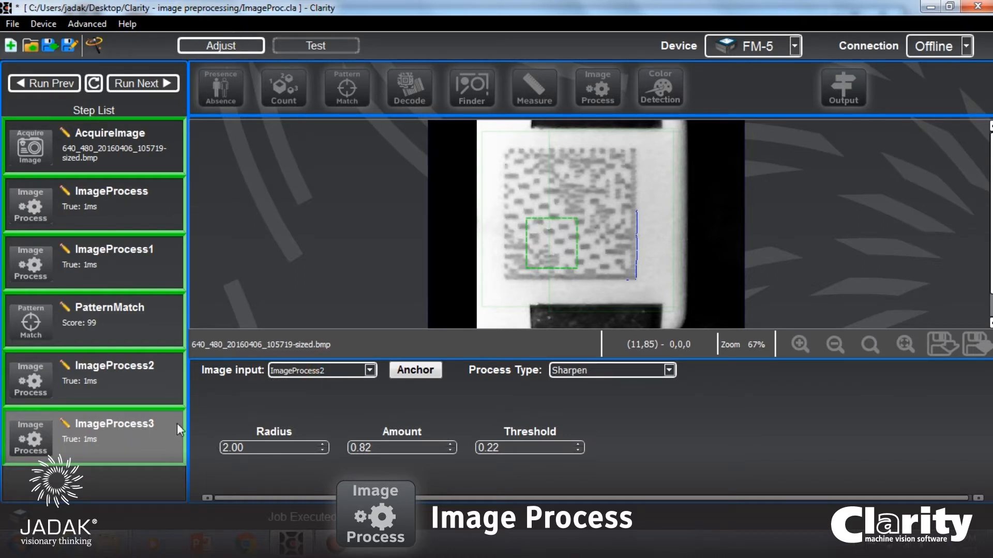
pyautogui.click(117, 382)
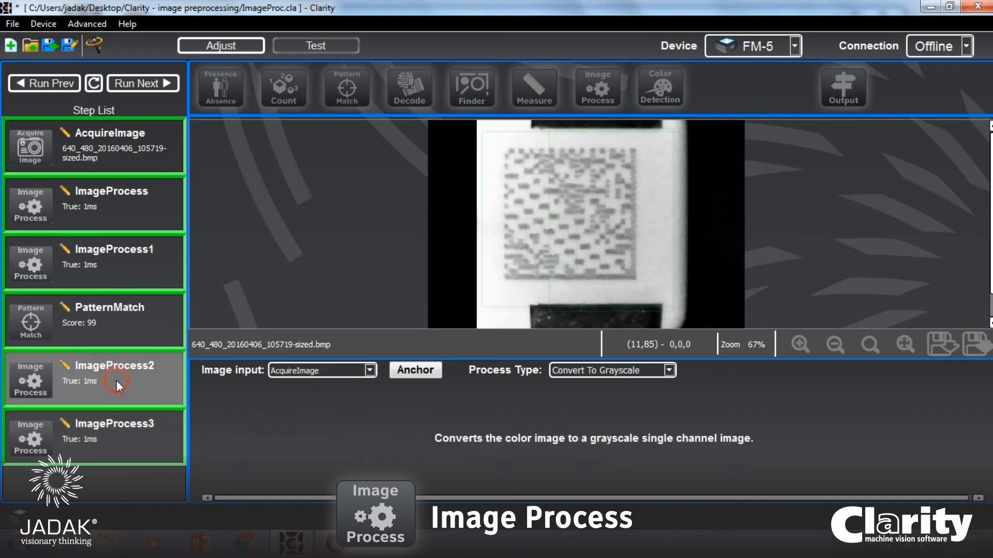
pyautogui.click(109, 439)
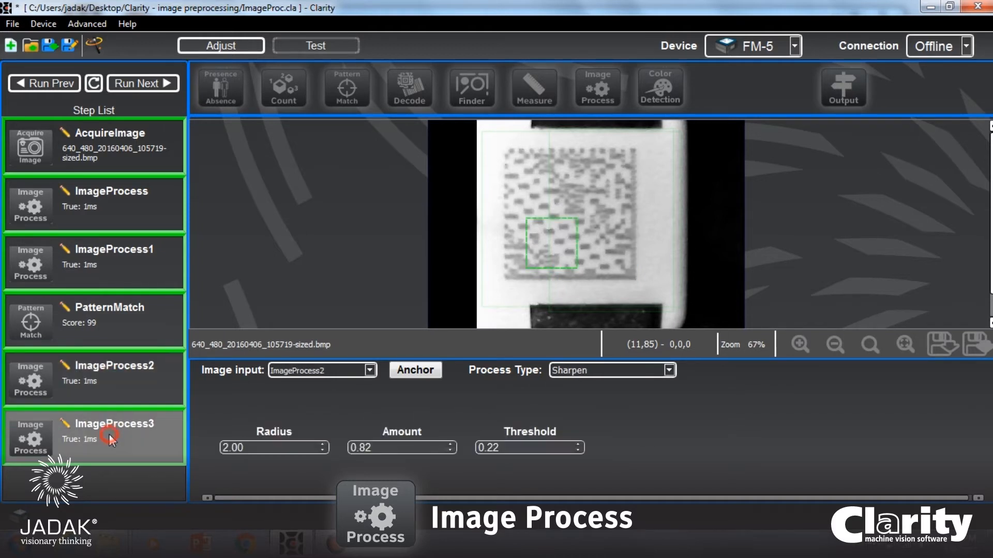
# Set the ImageProcess3 process type to Normalize and enlarge its region to cover the code and the surrounding white label area.
pyautogui.click(594, 368)
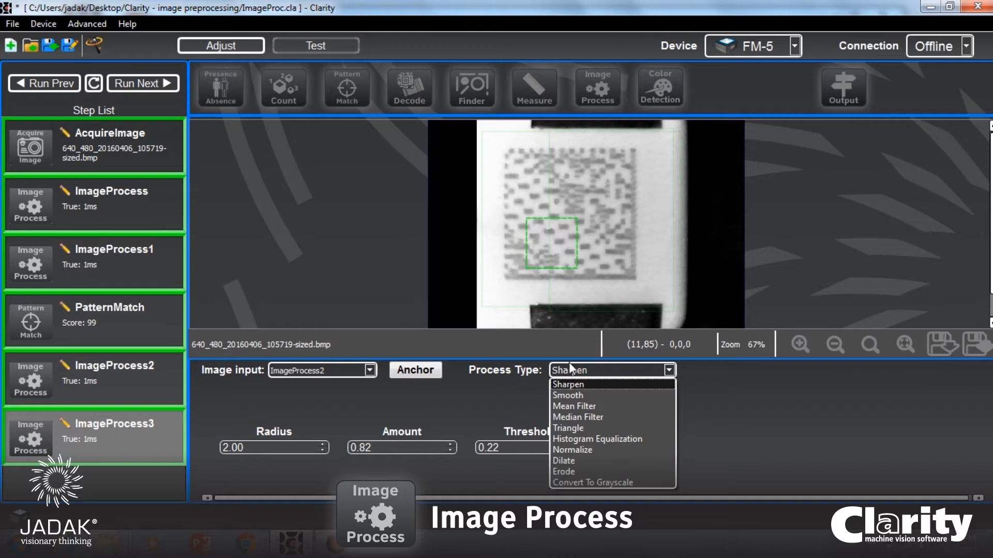
pyautogui.click(598, 450)
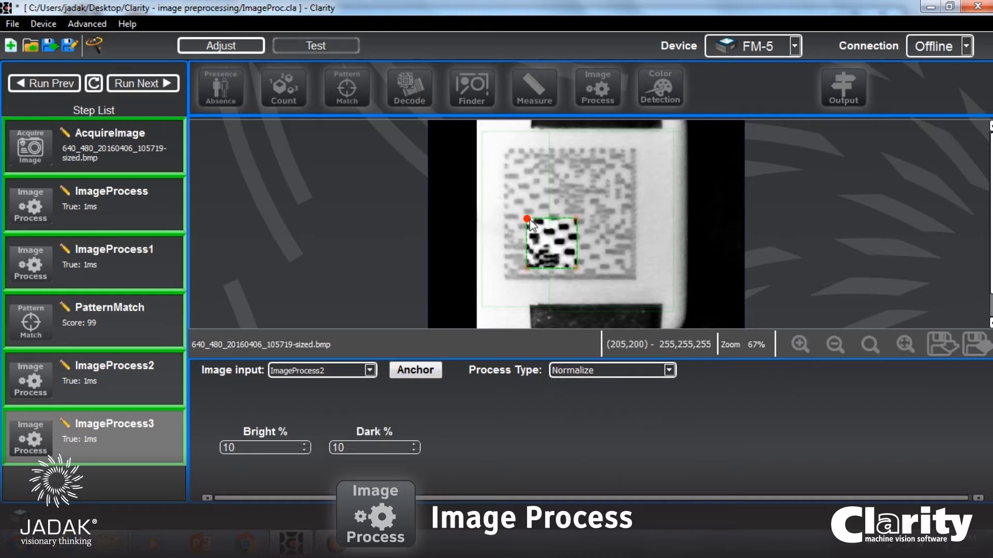
pyautogui.moveTo(530, 223); pyautogui.dragTo(477, 123)
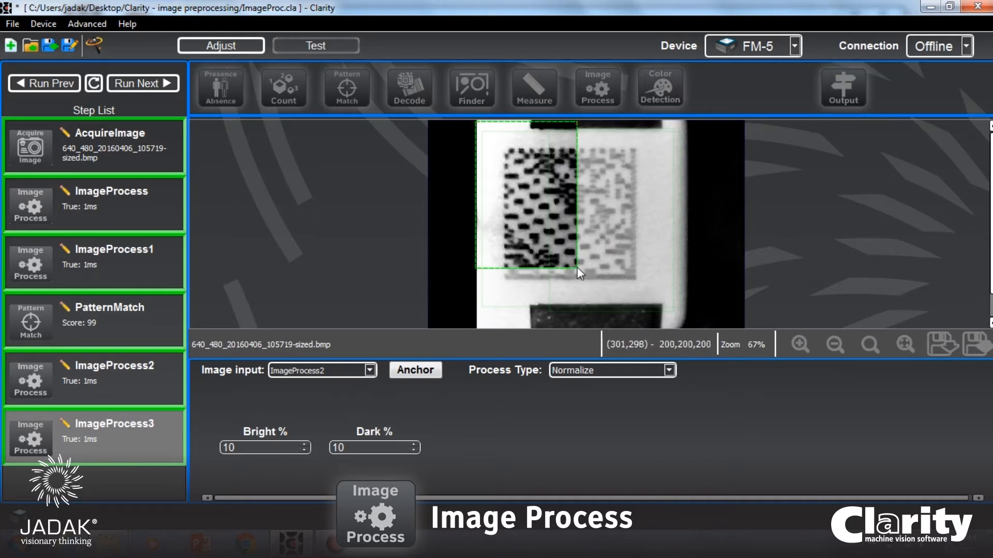
pyautogui.moveTo(577, 267); pyautogui.dragTo(691, 314)
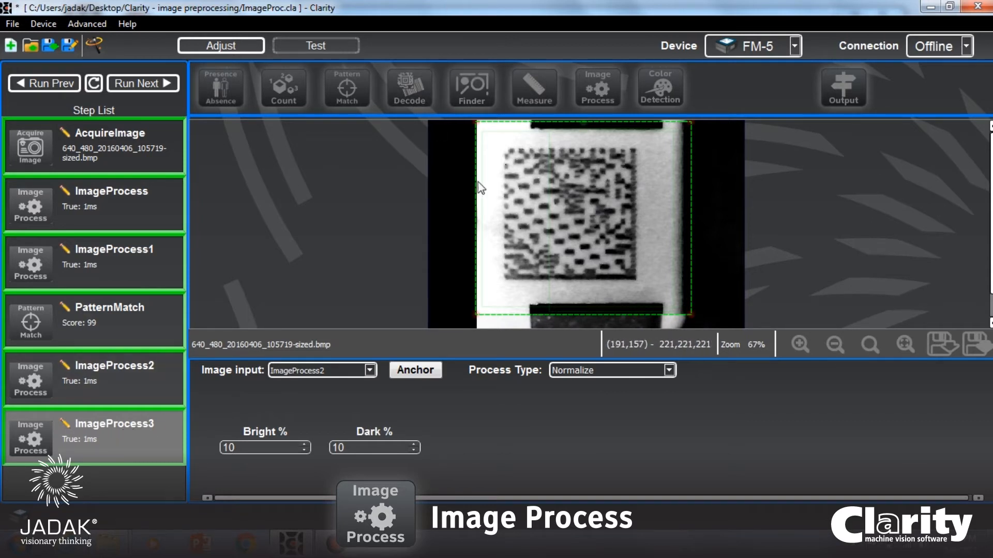
# Add a Decode step on ImageProcess3, with its region enclosing the whole code and anchored to the pattern match.
pyautogui.click(408, 85)
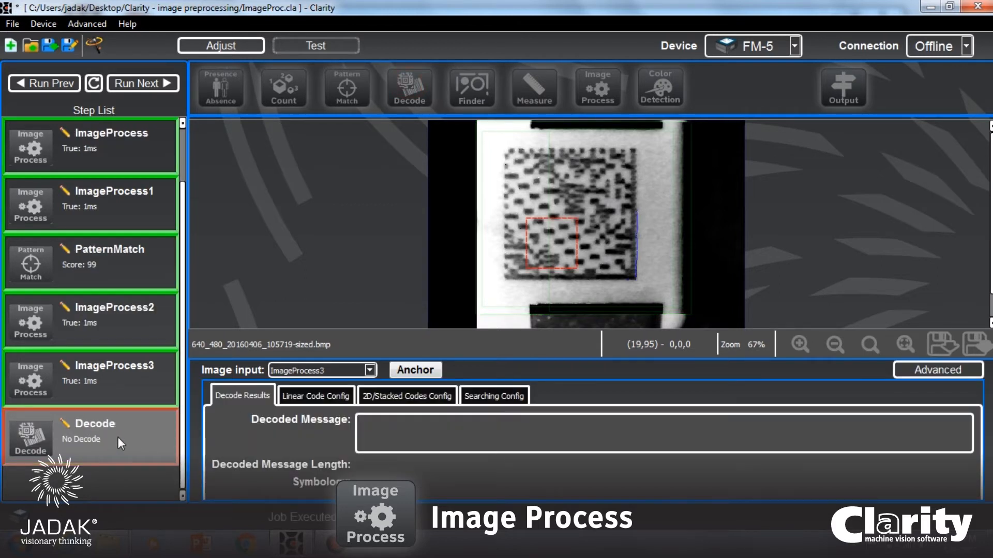
pyautogui.moveTo(527, 217); pyautogui.dragTo(494, 142)
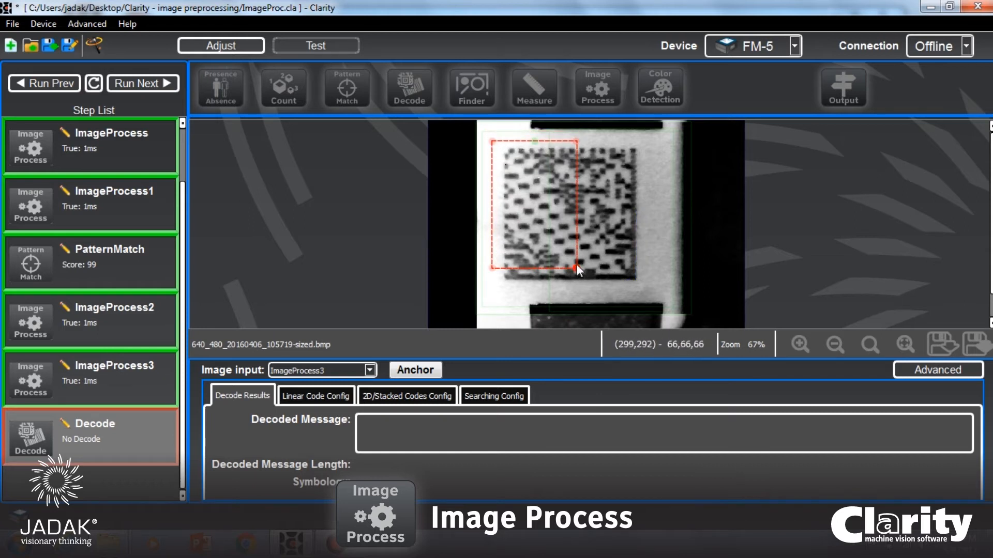
pyautogui.moveTo(577, 266); pyautogui.dragTo(649, 287)
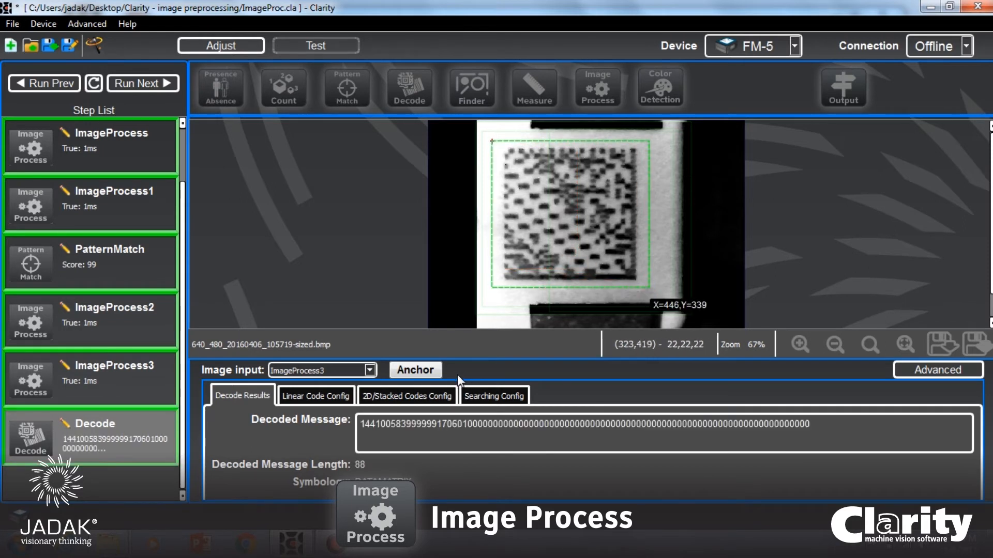
pyautogui.click(397, 379)
pyautogui.click(435, 402)
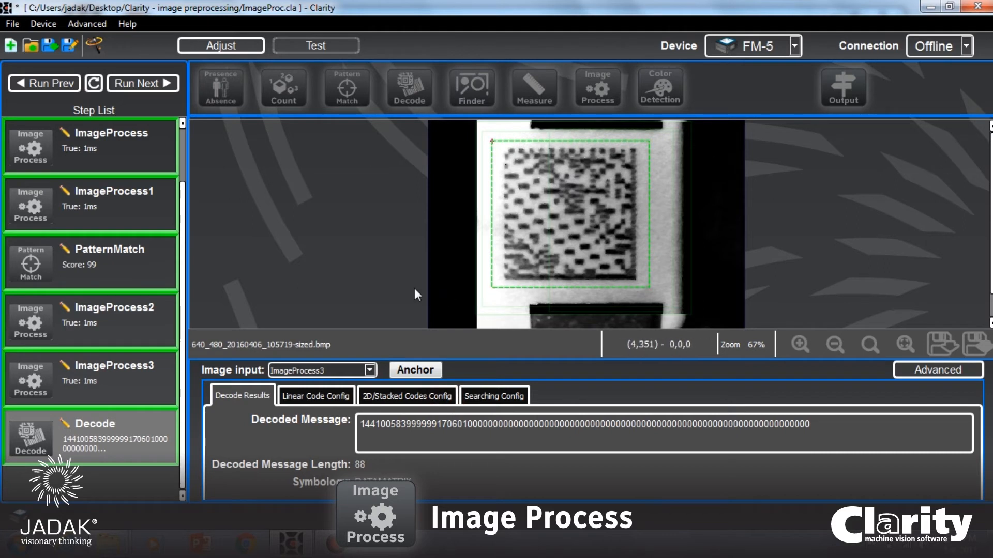
# Run the job through the sample images to check decoding on the normalized image.
pyautogui.click(140, 81)
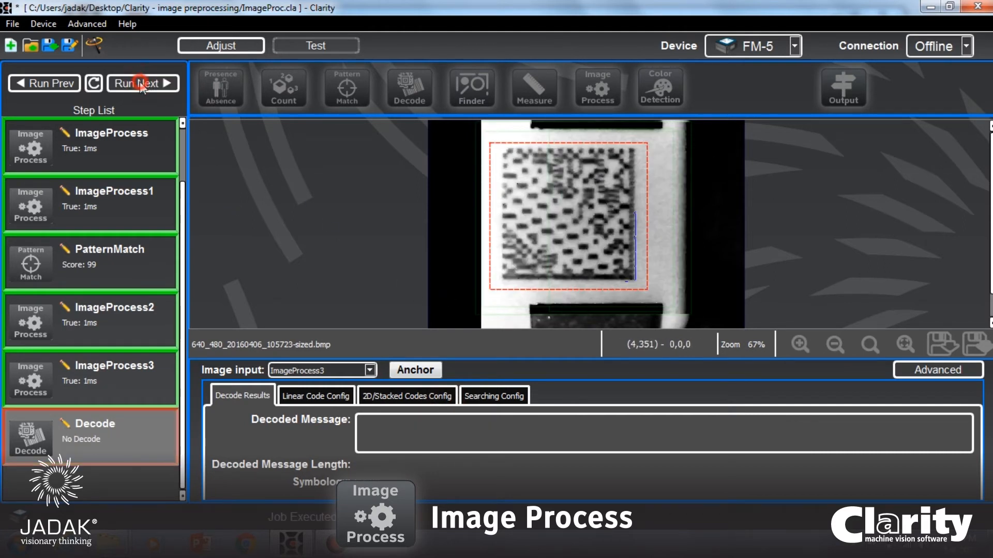
pyautogui.click(139, 83)
pyautogui.click(140, 82)
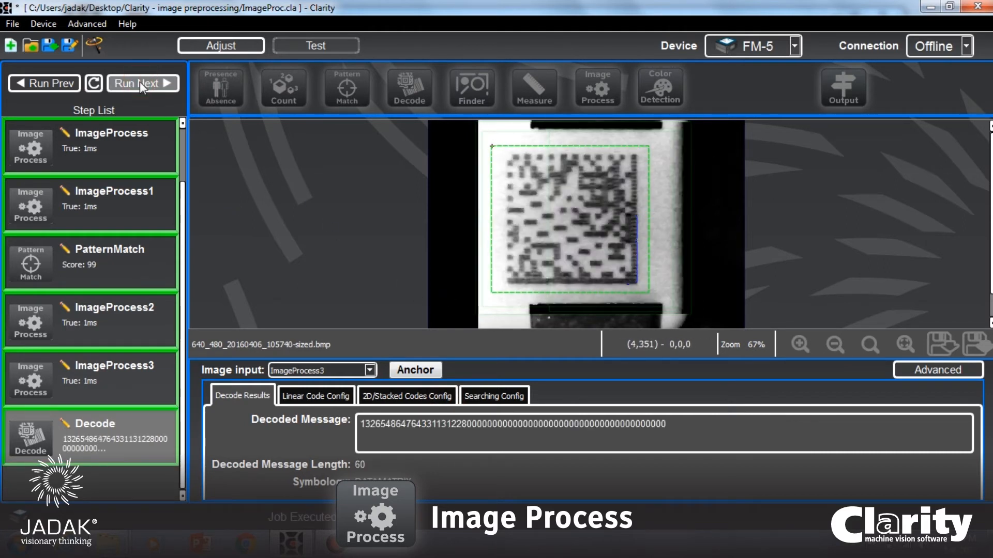
pyautogui.click(140, 82)
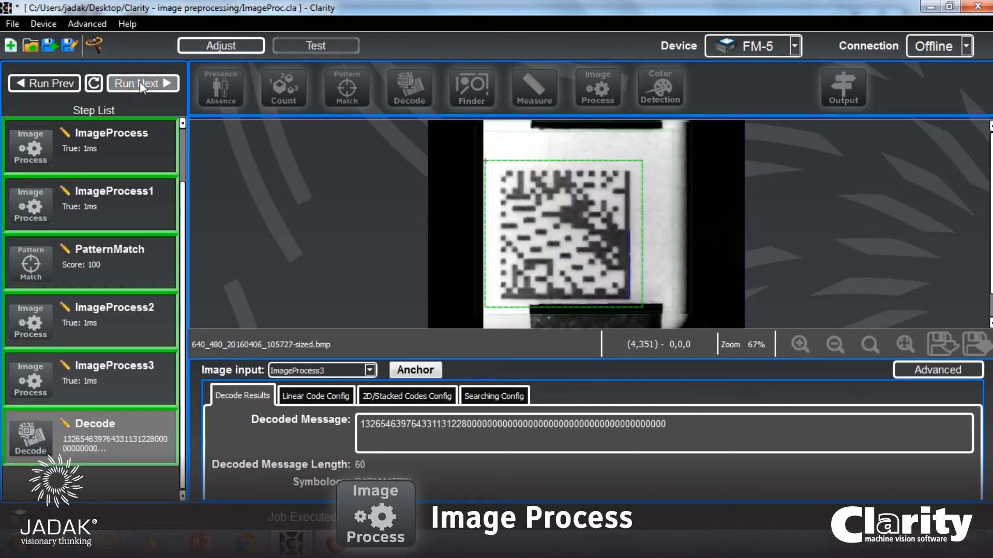
pyautogui.click(131, 80)
pyautogui.click(131, 81)
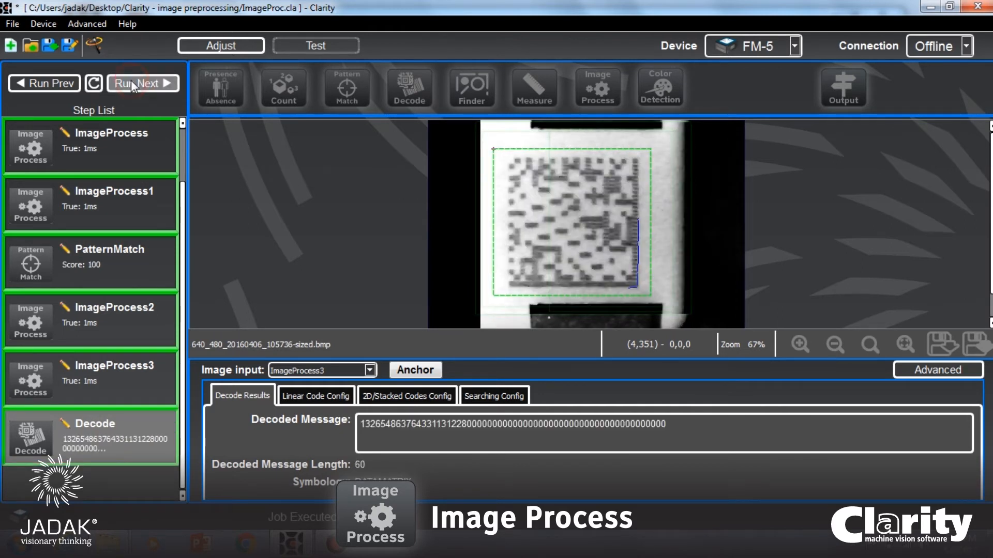
# Extend the Decode region slightly outward at the code's upper-right corner and run the job on the next sample image.
pyautogui.click(132, 81)
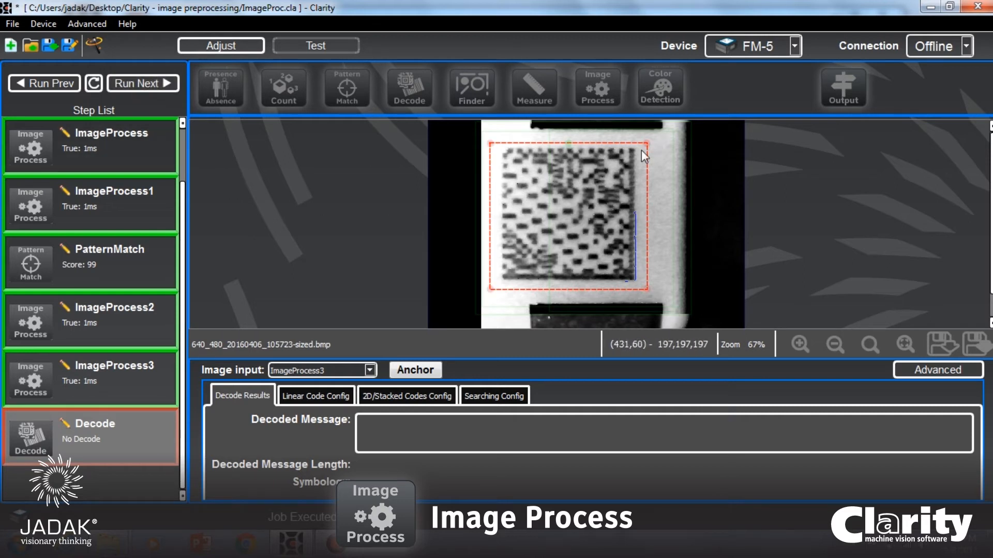
pyautogui.moveTo(647, 144); pyautogui.dragTo(651, 139)
pyautogui.click(146, 82)
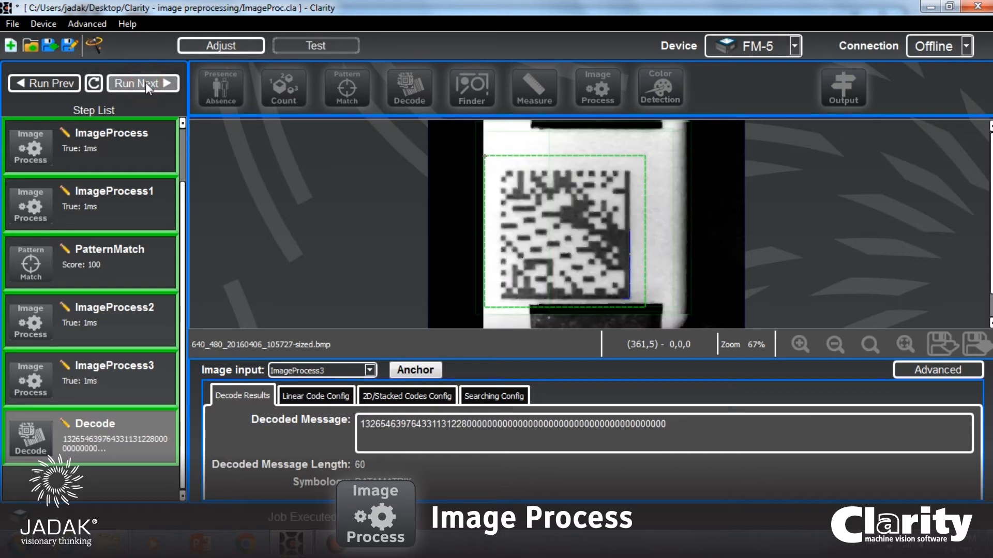
# Run the job repeatedly through all sample images to check decoding with the enlarged Decode region.
pyautogui.click(145, 83)
pyautogui.click(146, 83)
pyautogui.click(145, 83)
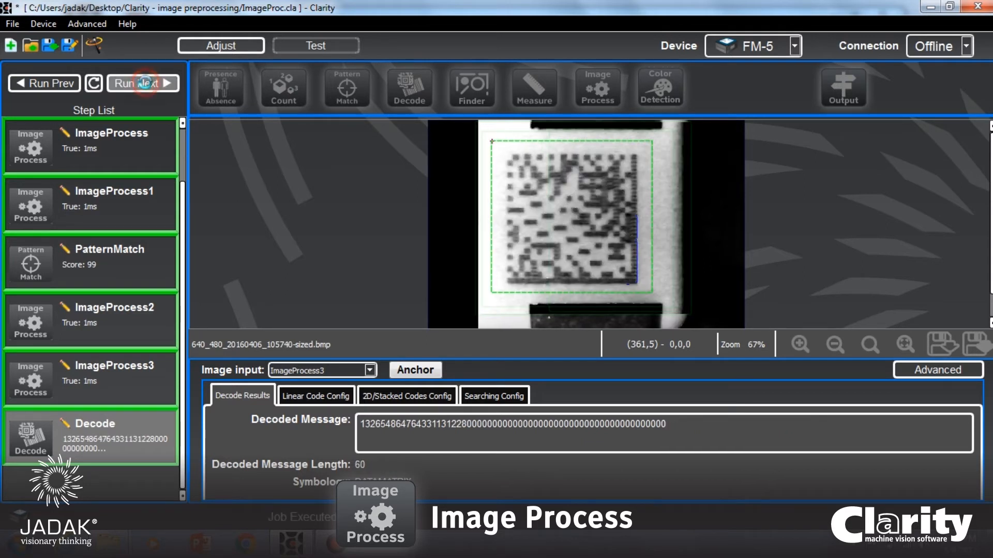
pyautogui.click(147, 85)
pyautogui.click(145, 84)
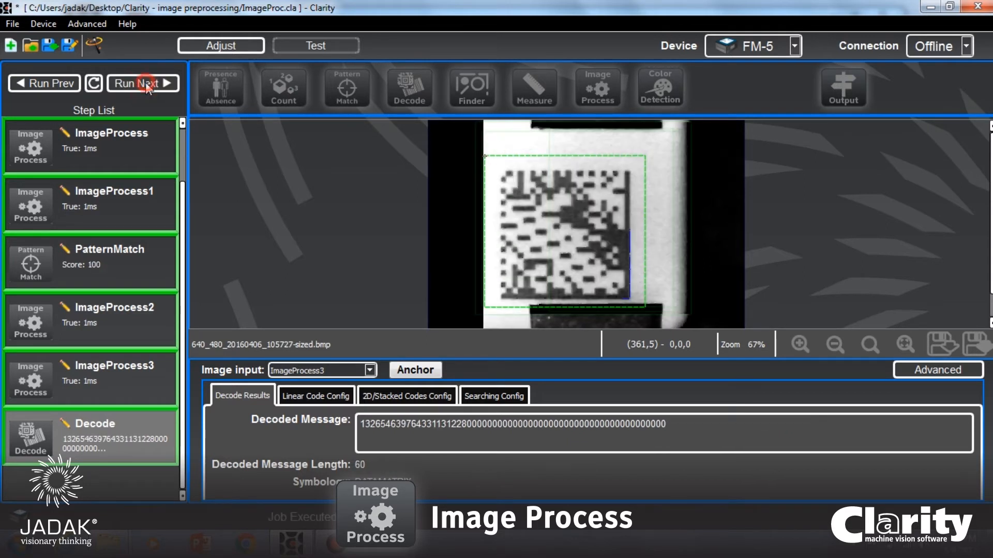
pyautogui.click(145, 84)
pyautogui.click(145, 84)
pyautogui.click(144, 83)
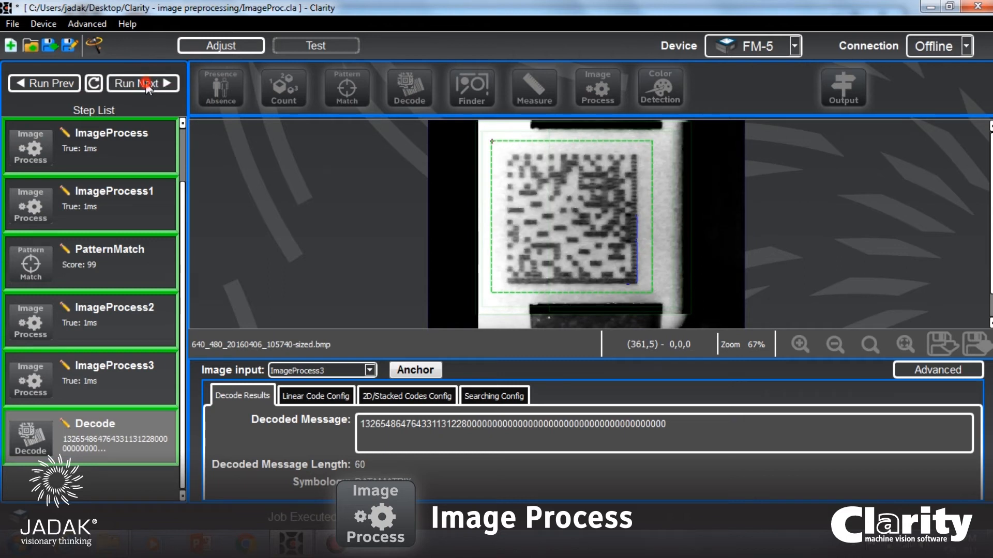
pyautogui.click(145, 83)
pyautogui.click(145, 84)
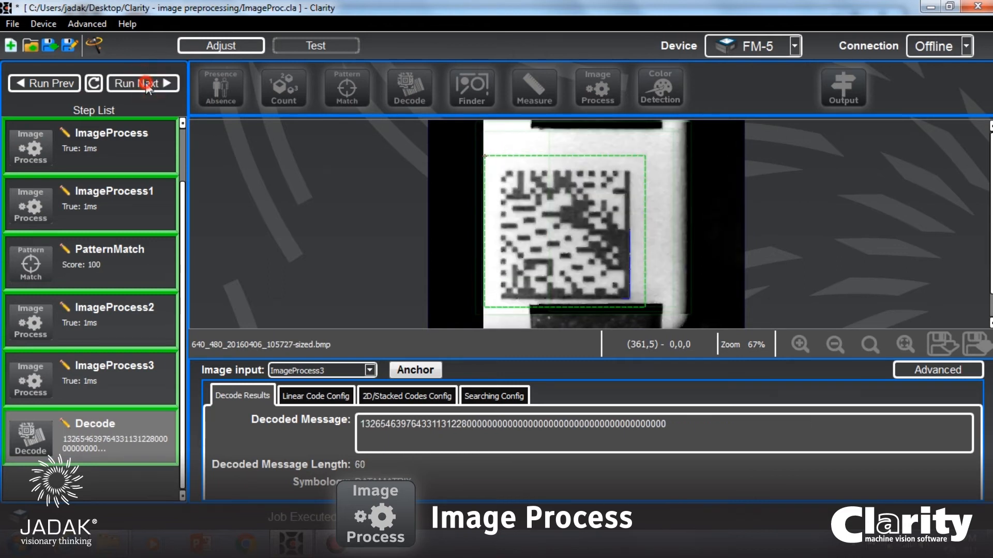
pyautogui.click(145, 83)
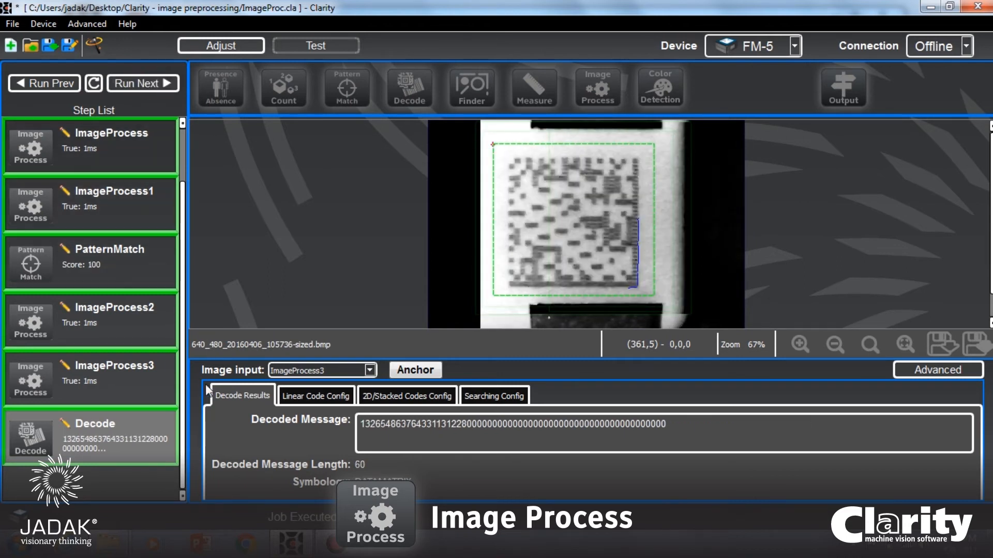
# Review the second grayscale conversion, the Normalize step and the Decode step that reads from it.
pyautogui.click(129, 284)
pyautogui.click(123, 327)
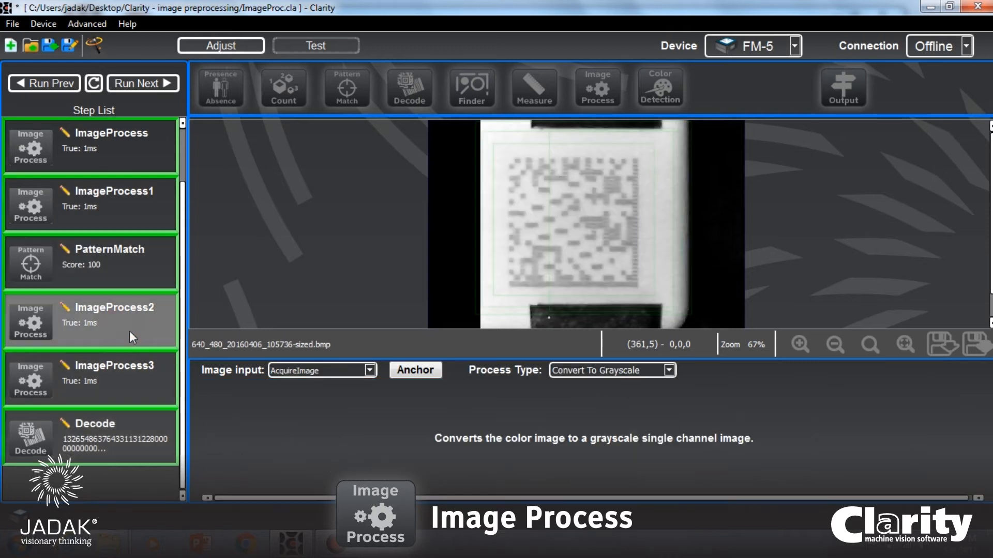
pyautogui.click(96, 383)
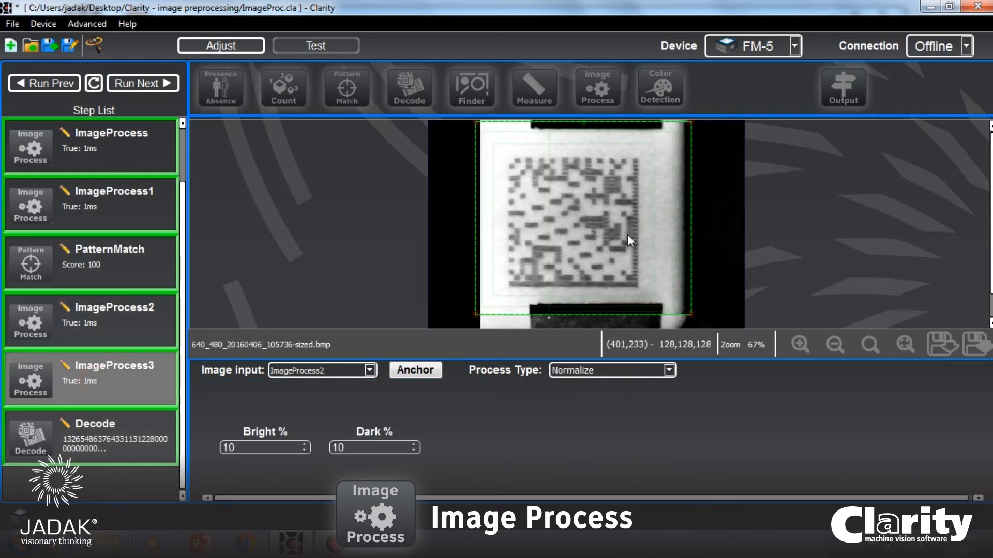
pyautogui.click(120, 444)
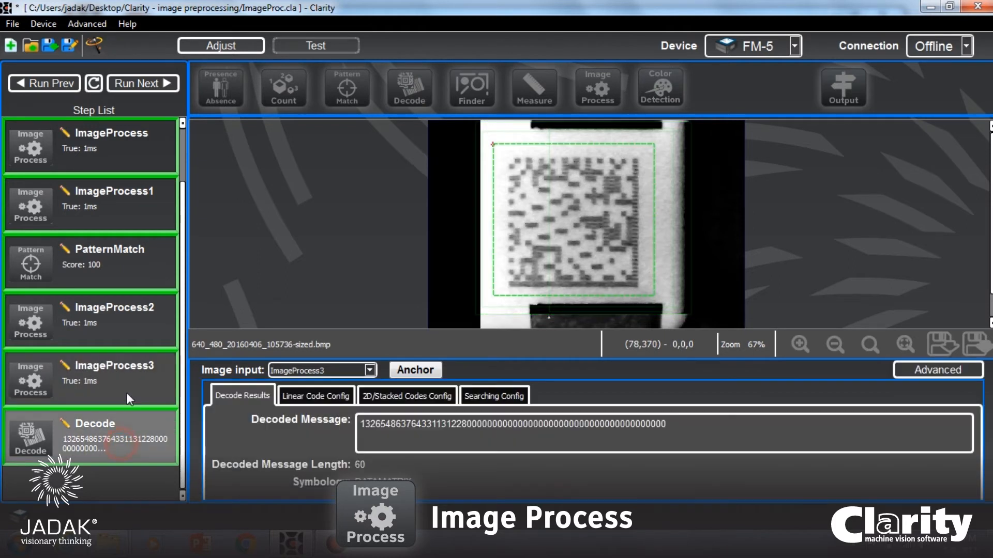
# Review the job from AcquireImage through grayscale conversion, smoothing and pattern match to the Decode step, checking each image input and output.
pyautogui.click(129, 146)
pyautogui.scroll(1, 130, 160)
pyautogui.click(114, 166)
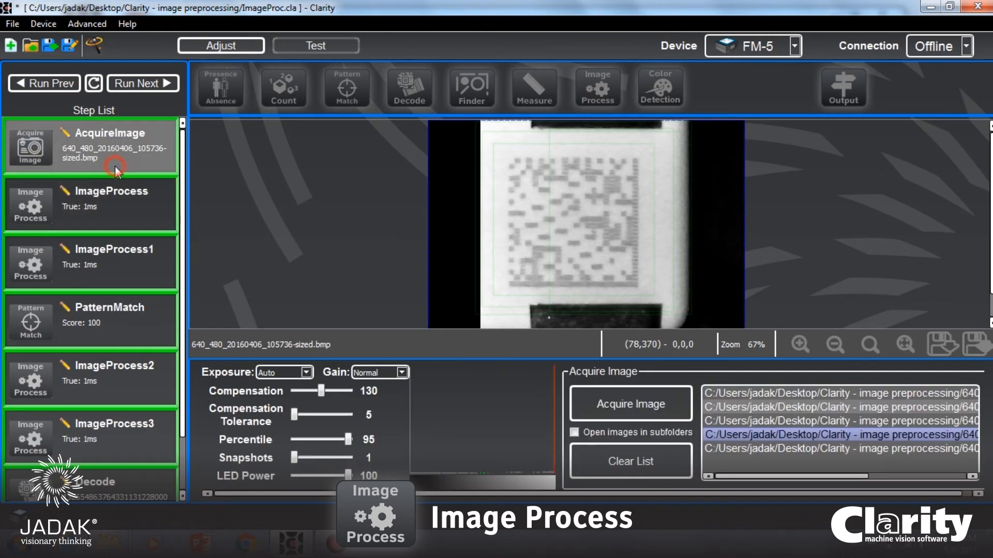
pyautogui.click(109, 207)
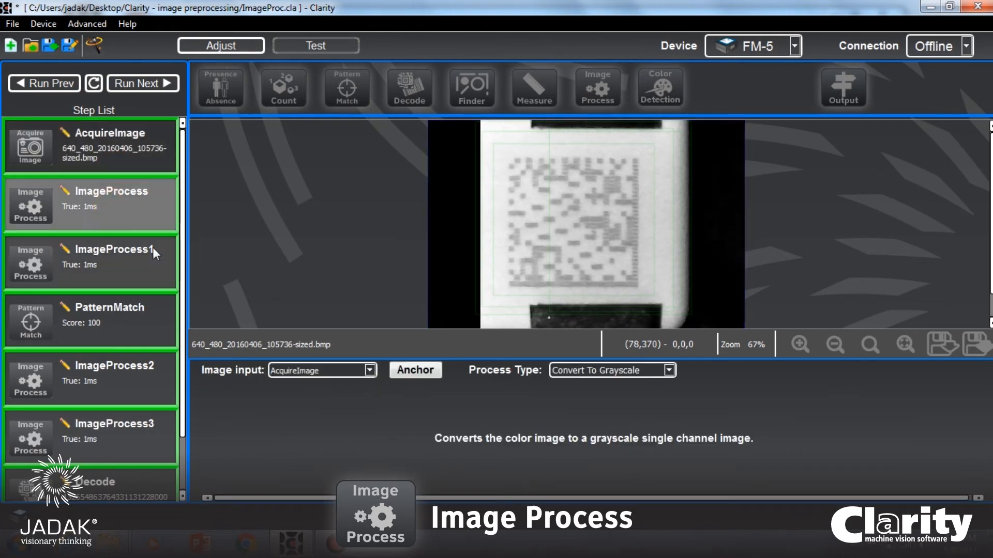
pyautogui.click(129, 269)
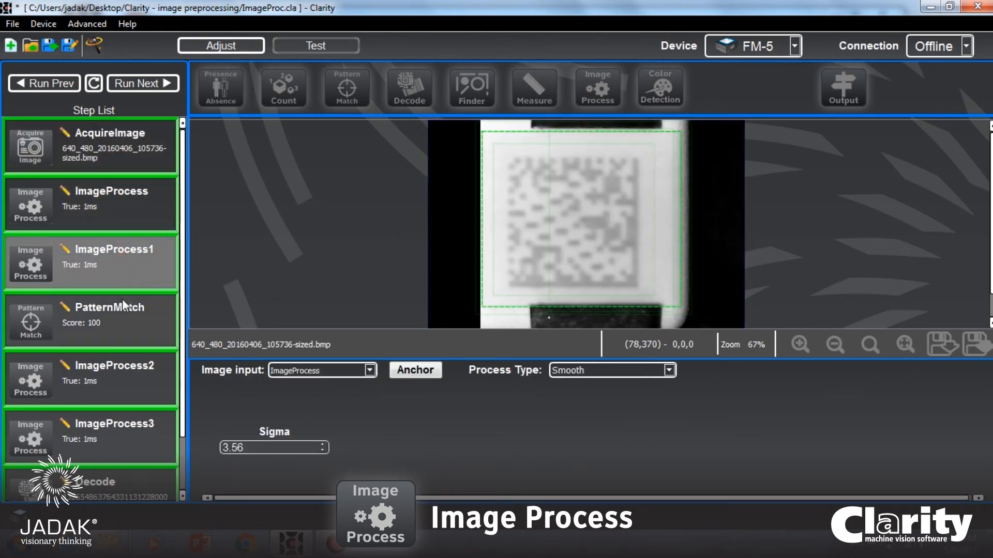
pyautogui.click(110, 324)
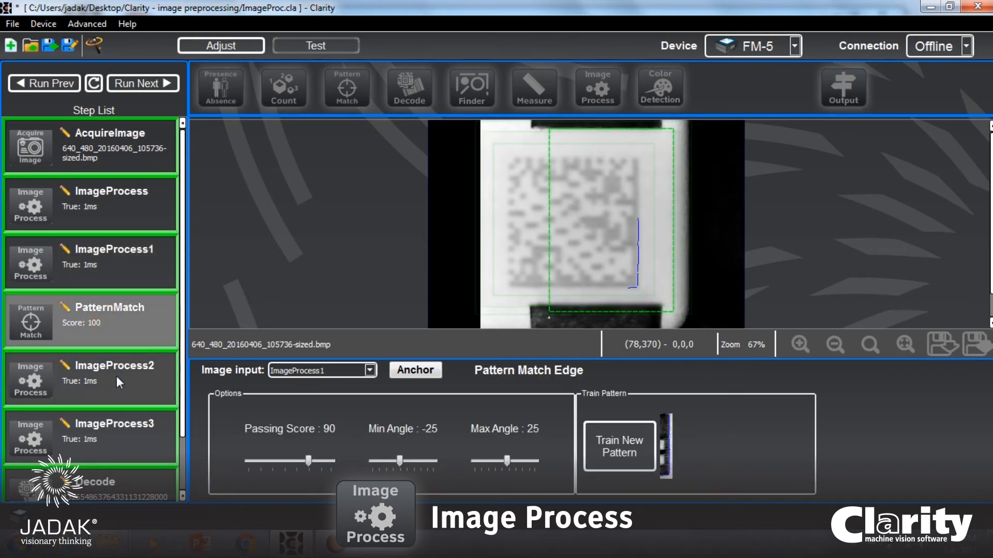
pyautogui.scroll(-1, 122, 376)
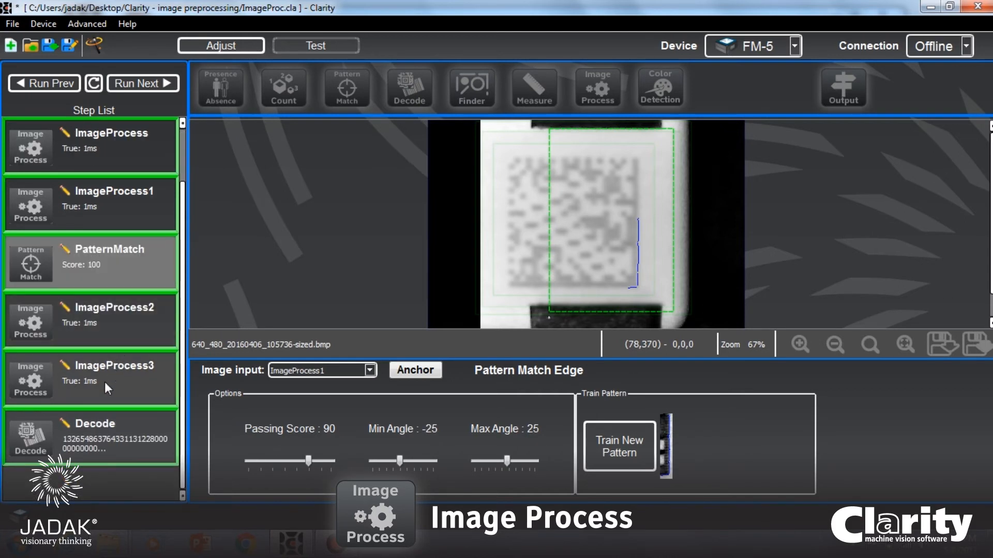
pyautogui.click(104, 427)
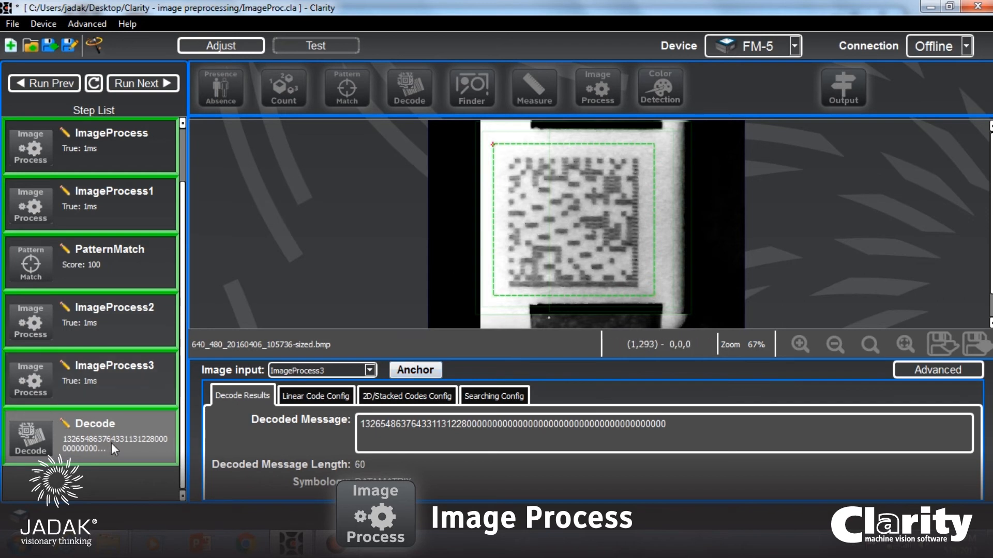
# Compare the ImageProcess2 grayscale image with the normalized ImageProcess3 image and the Decode result.
pyautogui.click(122, 316)
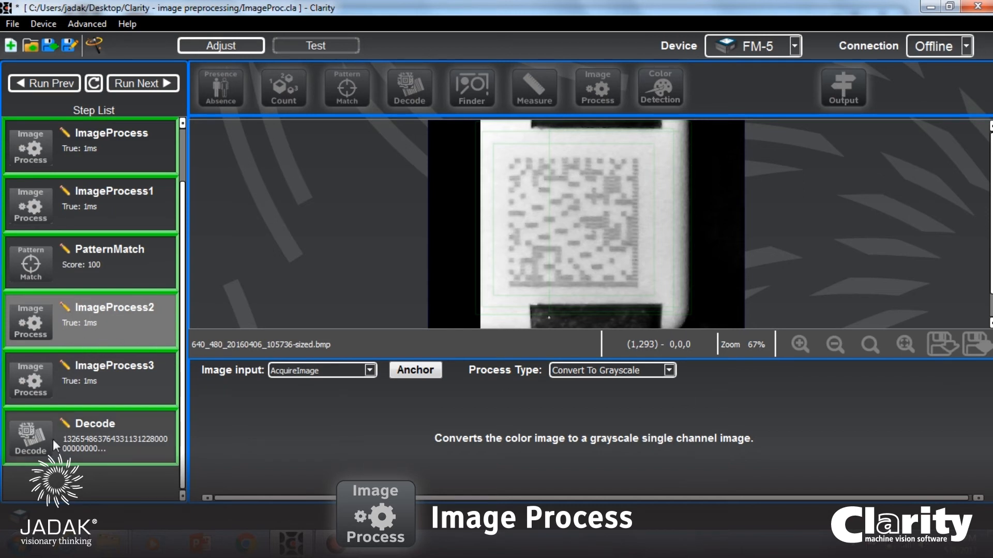
pyautogui.click(104, 379)
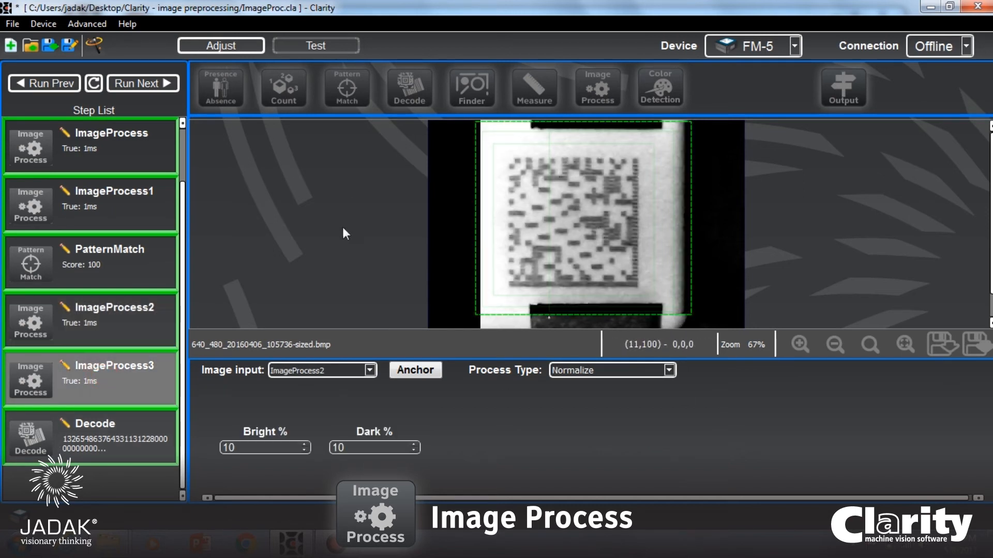
pyautogui.click(92, 445)
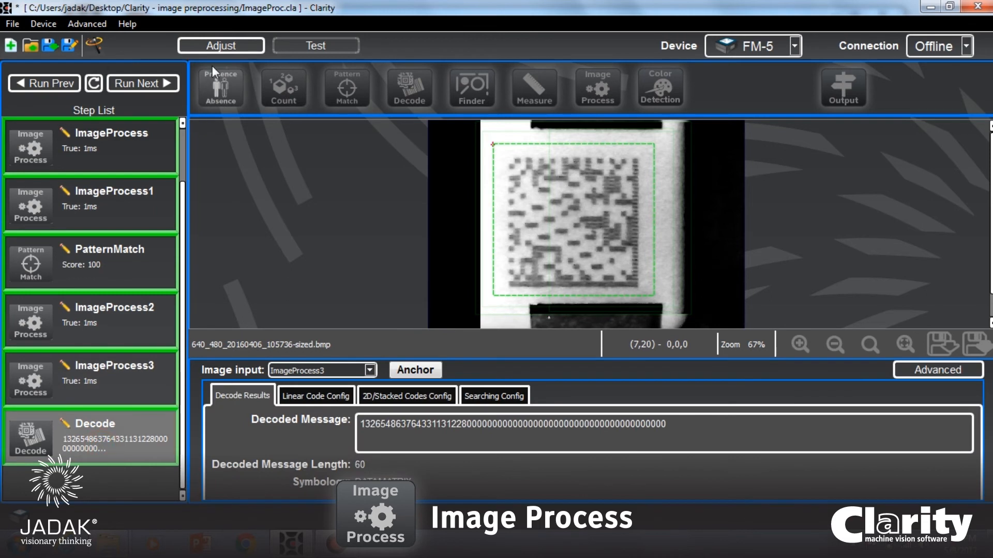
# Cycle the job through the sample images again, checking the pattern match and decoded message on each one.
pyautogui.click(148, 84)
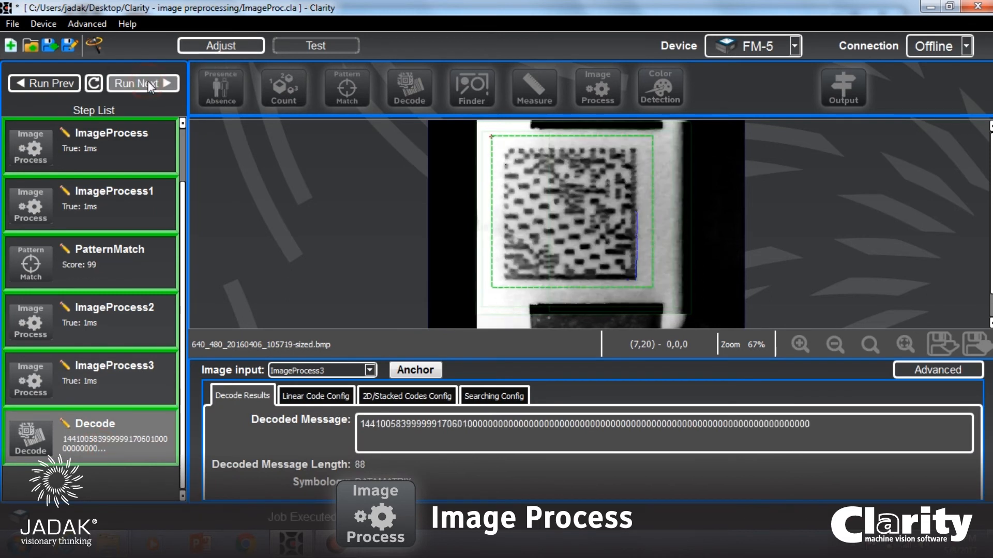
pyautogui.click(148, 83)
pyautogui.click(148, 83)
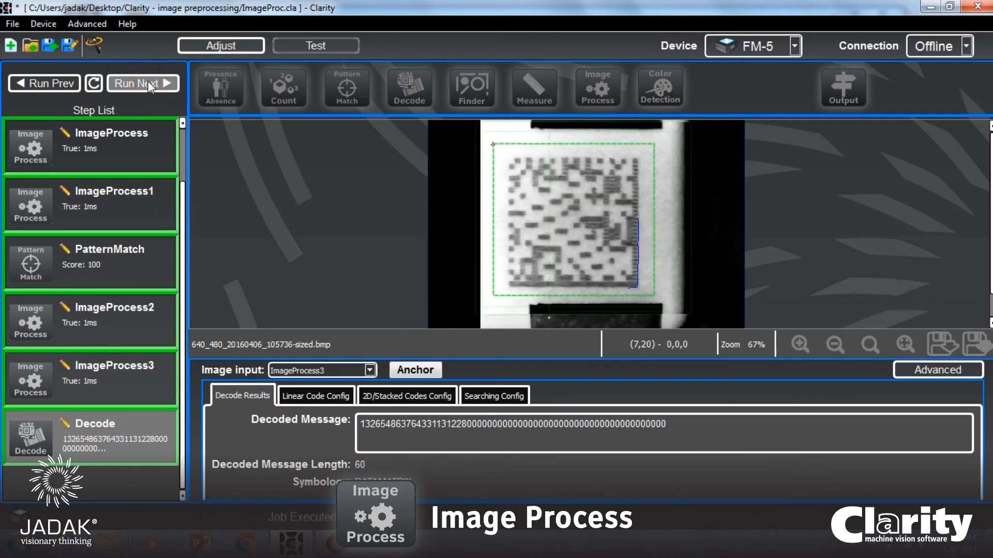
pyautogui.click(147, 83)
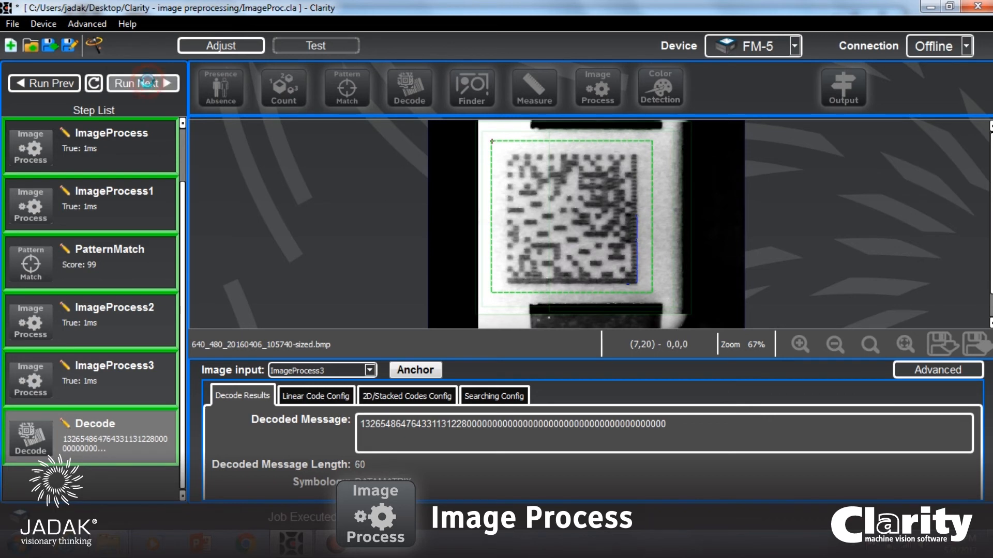
pyautogui.click(147, 83)
pyautogui.click(147, 82)
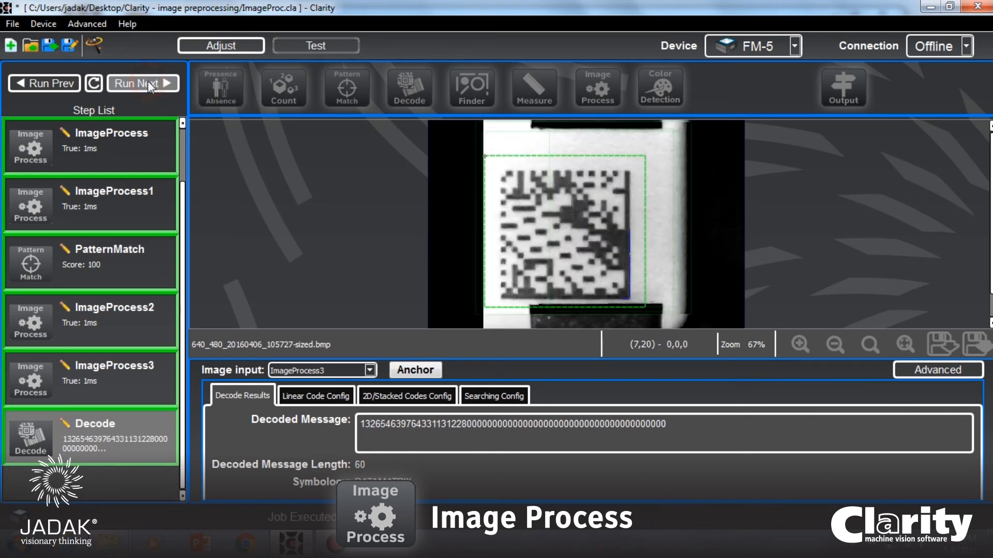
pyautogui.click(147, 83)
pyautogui.click(148, 83)
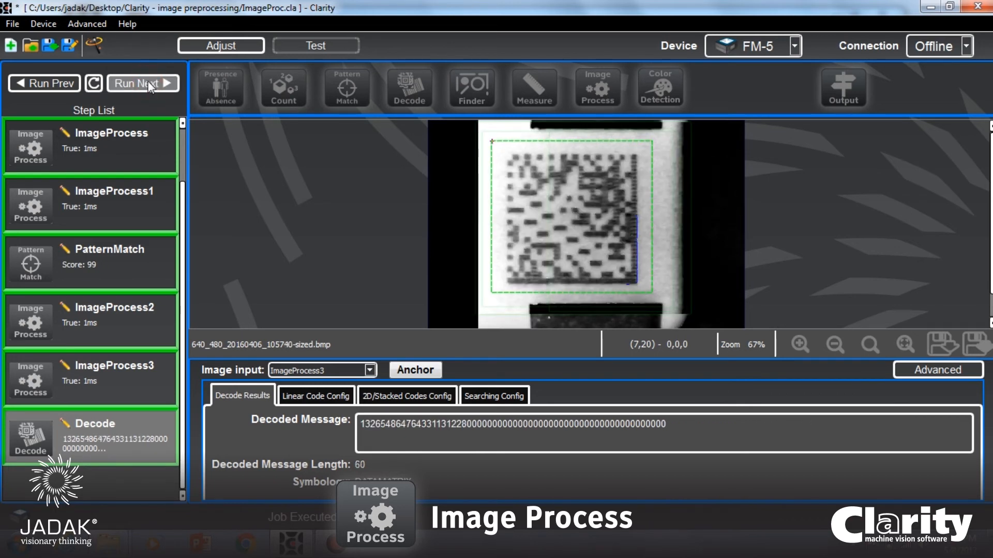
pyautogui.click(148, 83)
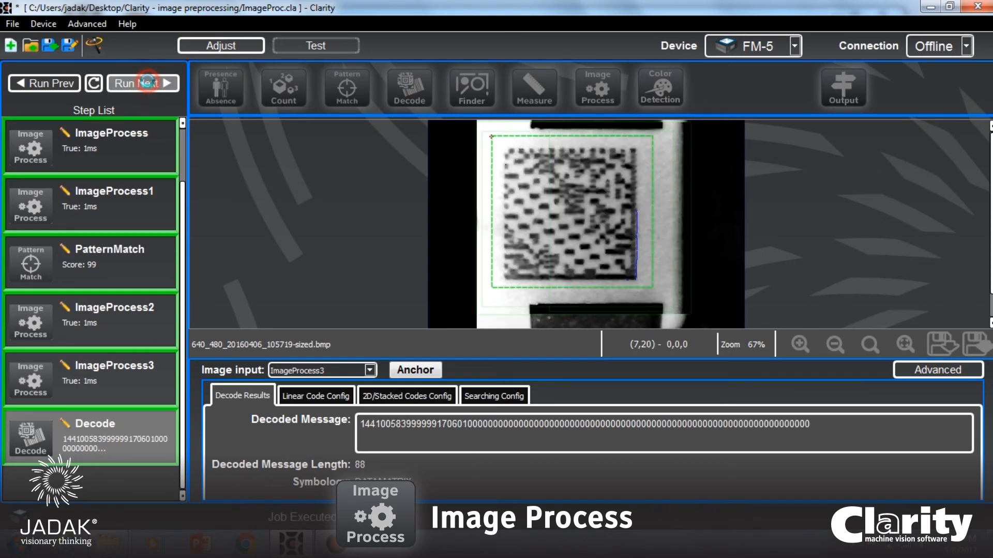
pyautogui.click(148, 83)
pyautogui.click(148, 84)
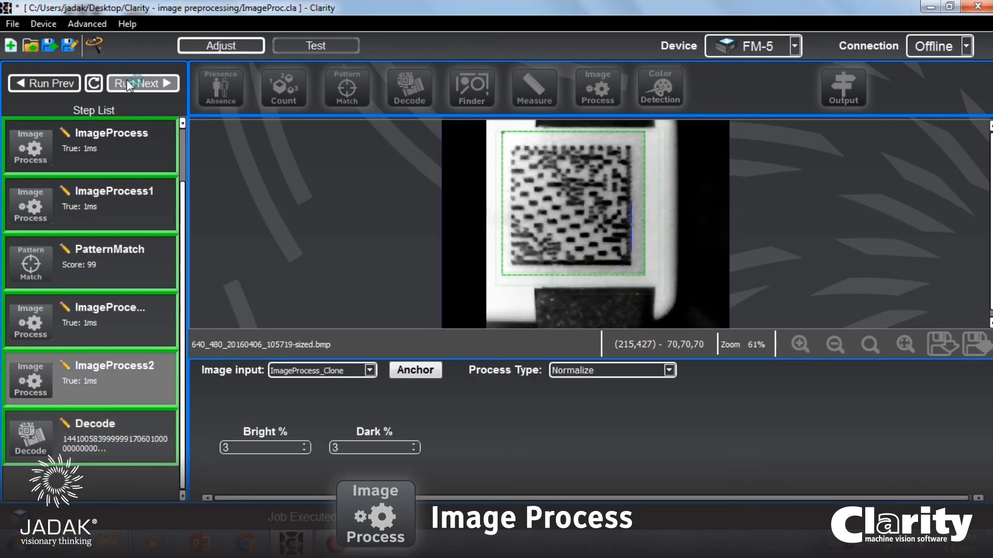
# Run the job version that normalizes ImageProcess_Clone with 3% bright and dark through all the sample images.
pyautogui.click(129, 84)
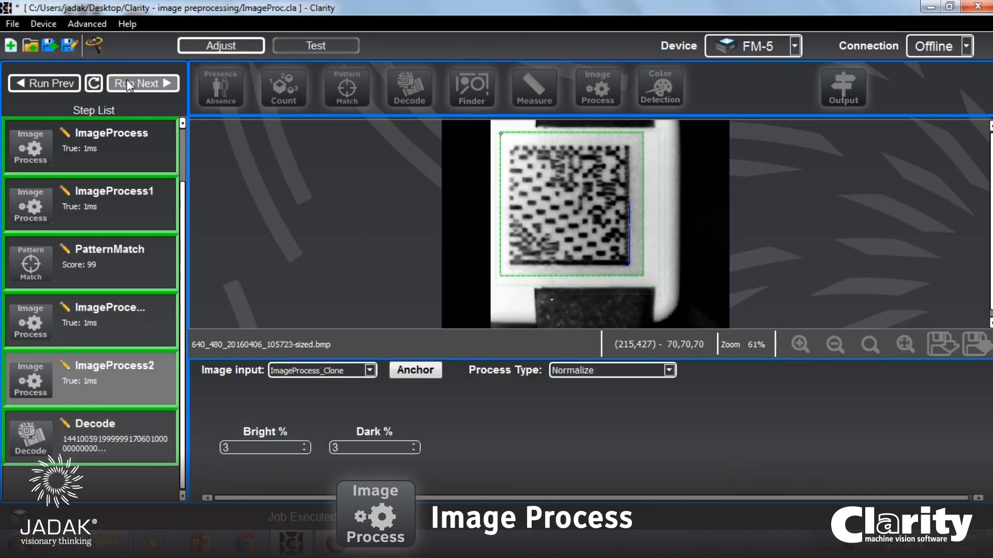
pyautogui.click(129, 84)
pyautogui.click(130, 84)
pyautogui.click(129, 84)
pyautogui.click(128, 84)
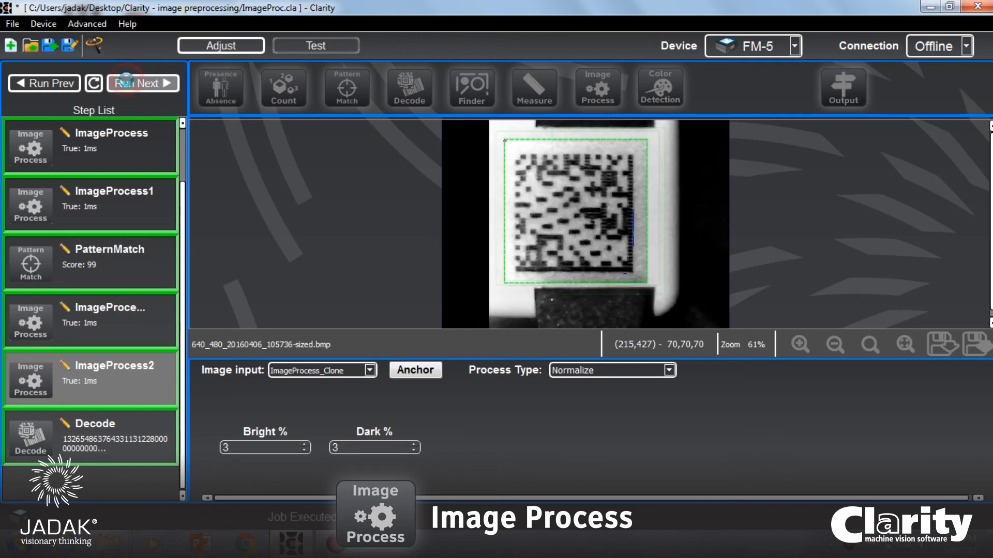
pyautogui.click(129, 84)
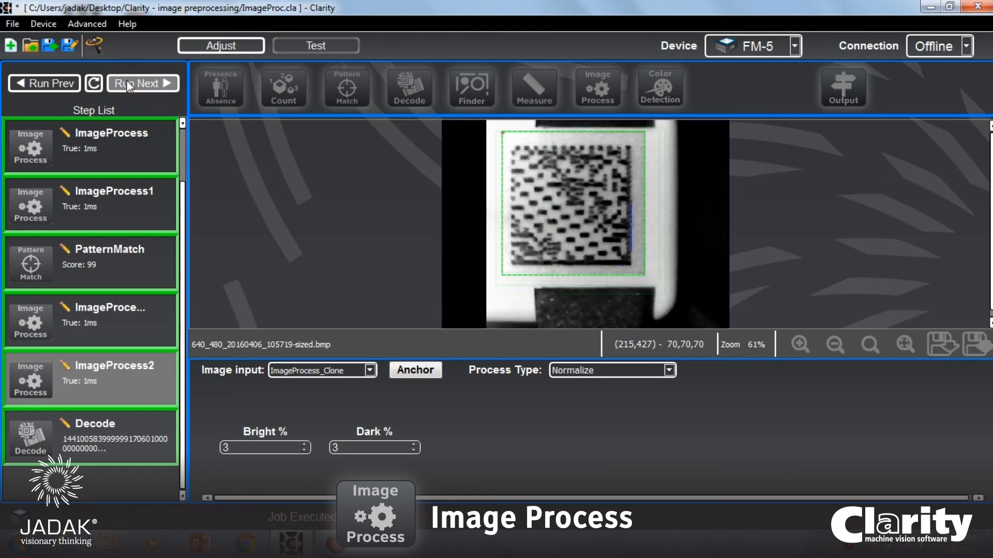
pyautogui.click(128, 84)
pyautogui.click(128, 84)
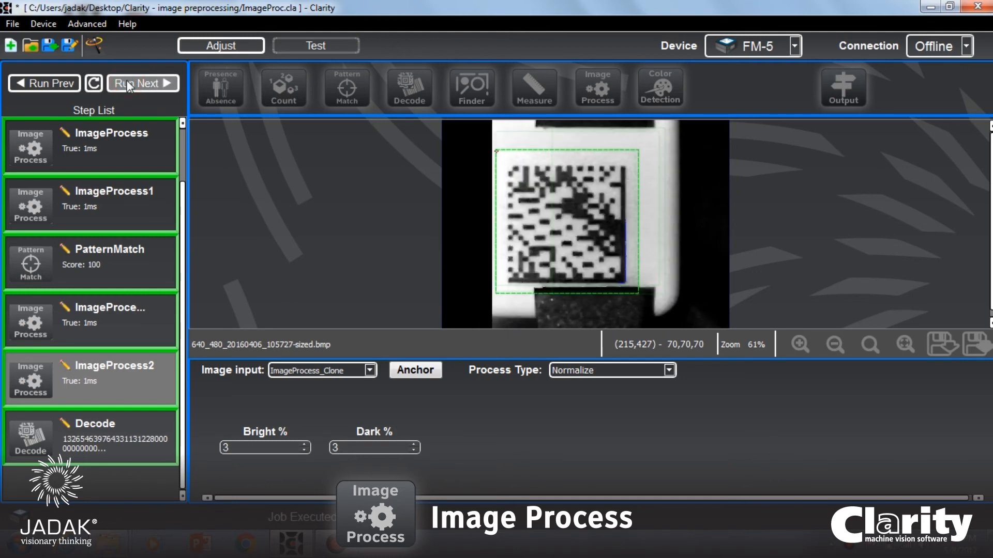
pyautogui.click(128, 84)
pyautogui.click(128, 84)
pyautogui.click(128, 85)
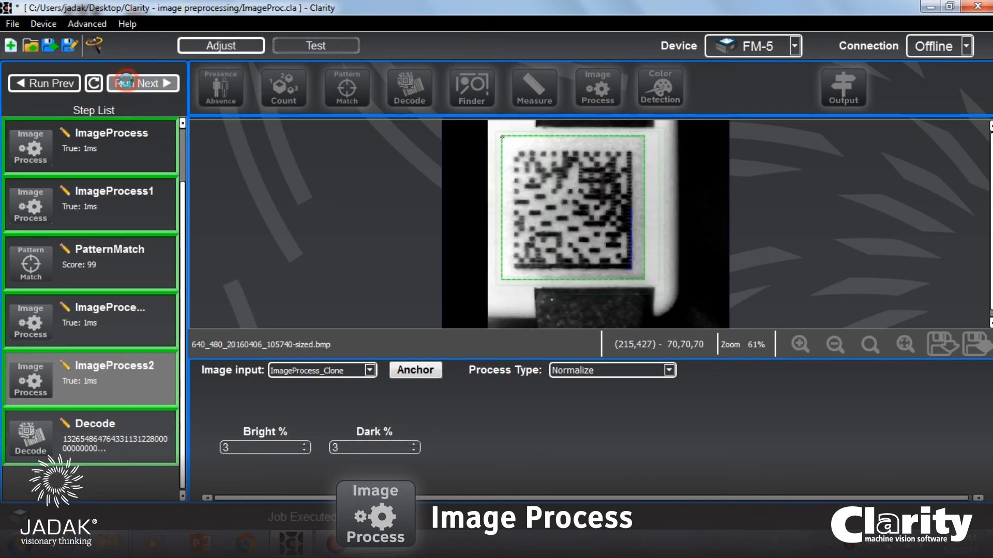
pyautogui.click(128, 84)
pyautogui.click(128, 85)
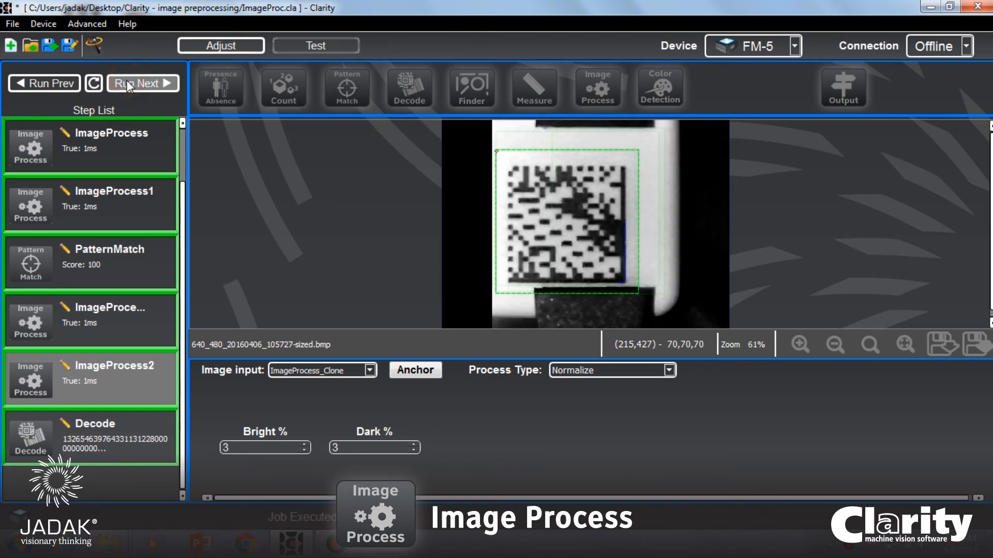
pyautogui.click(128, 84)
pyautogui.click(128, 84)
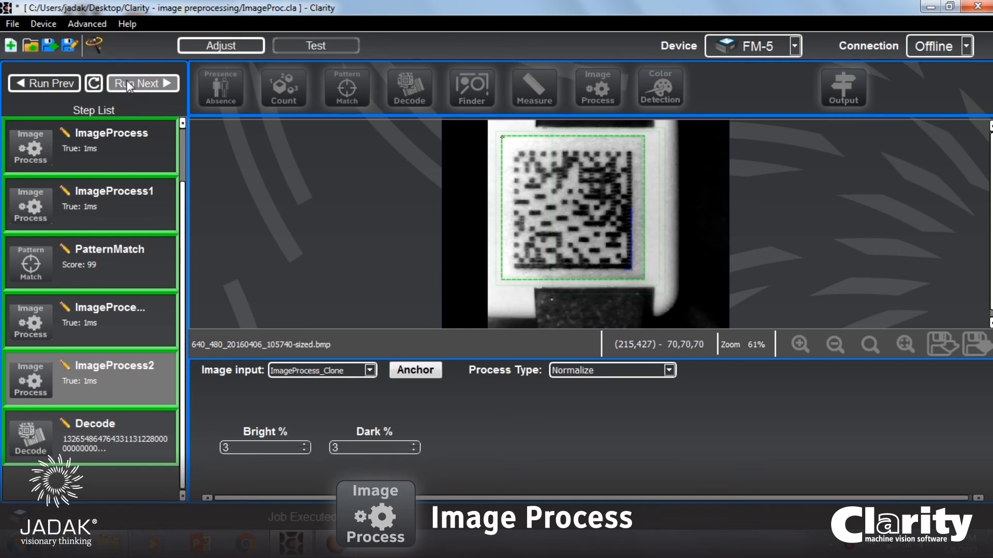
pyautogui.click(128, 84)
pyautogui.click(127, 83)
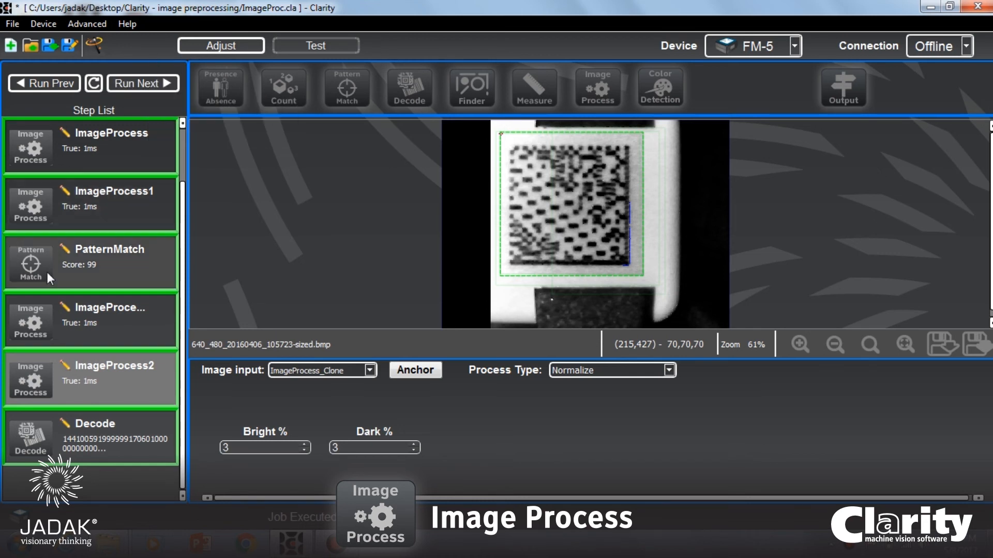
# Review this version's step list, its Decode results and the Normalize region around the code.
pyautogui.scroll(1, 78, 225)
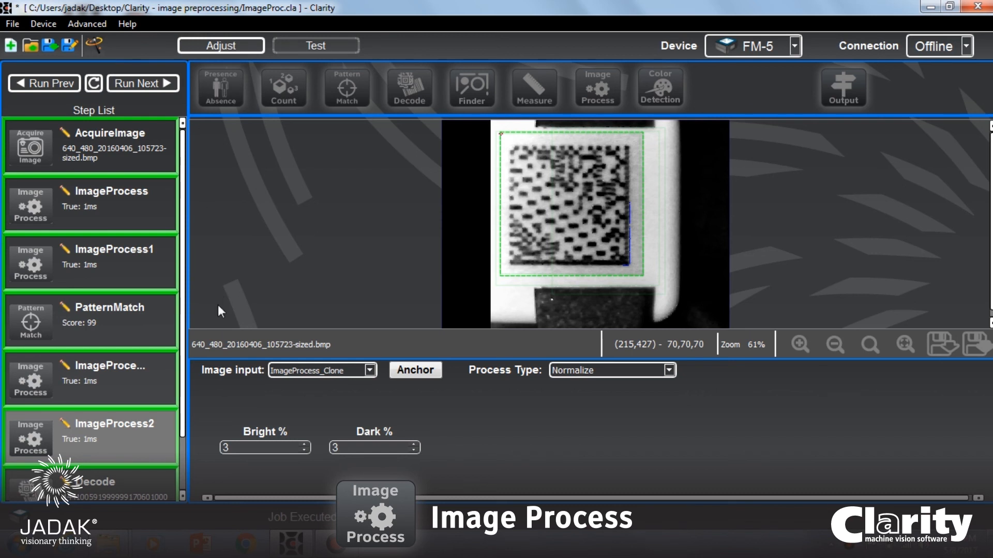
pyautogui.scroll(-1, 114, 385)
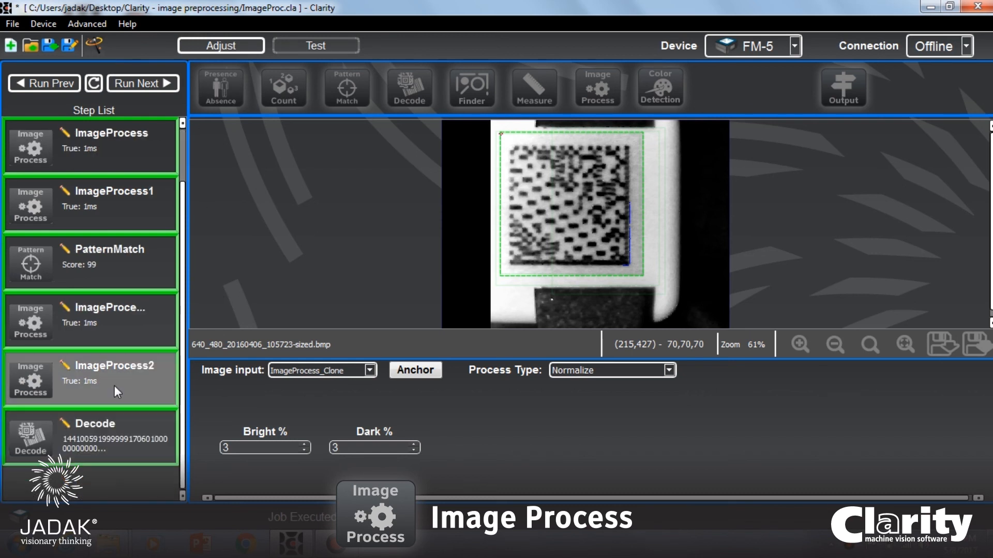
pyautogui.click(95, 448)
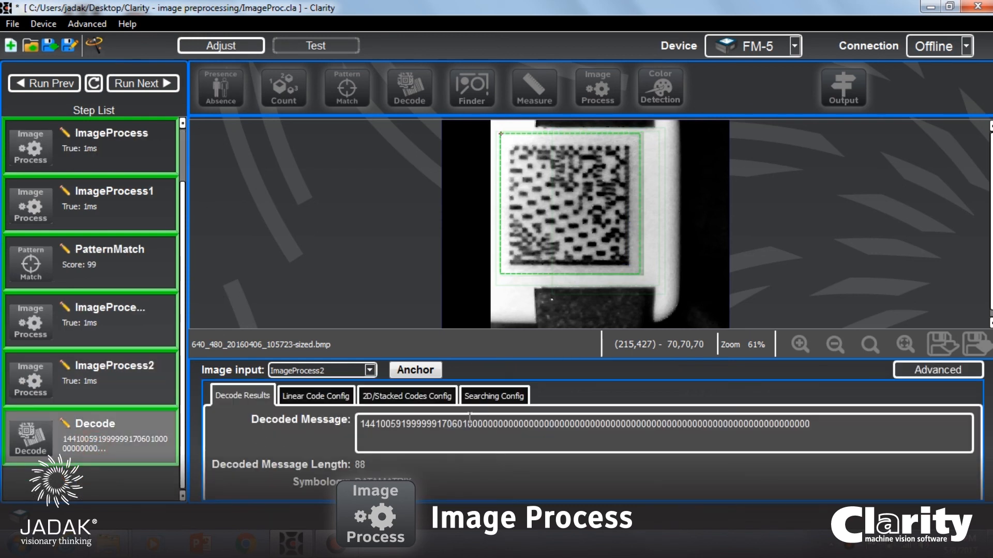
pyautogui.click(86, 374)
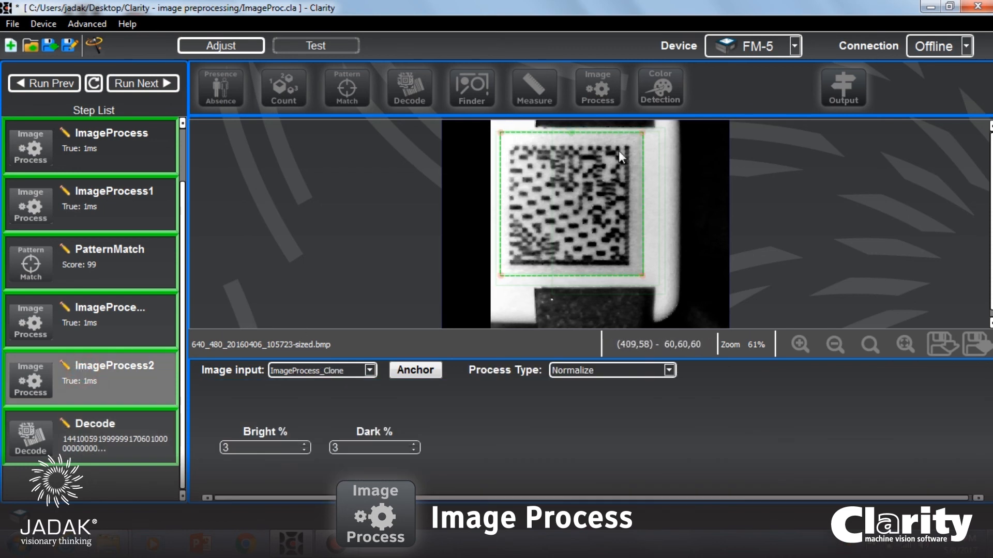